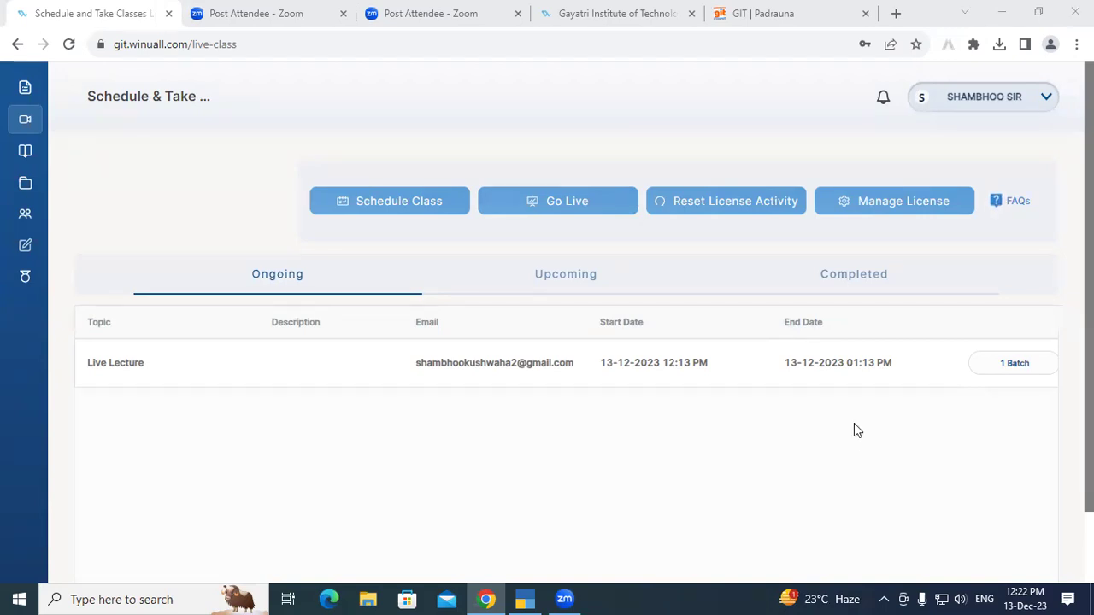
Minimise the Chrome Winuall live-class window to show the Windows desktop.
key(super+d)
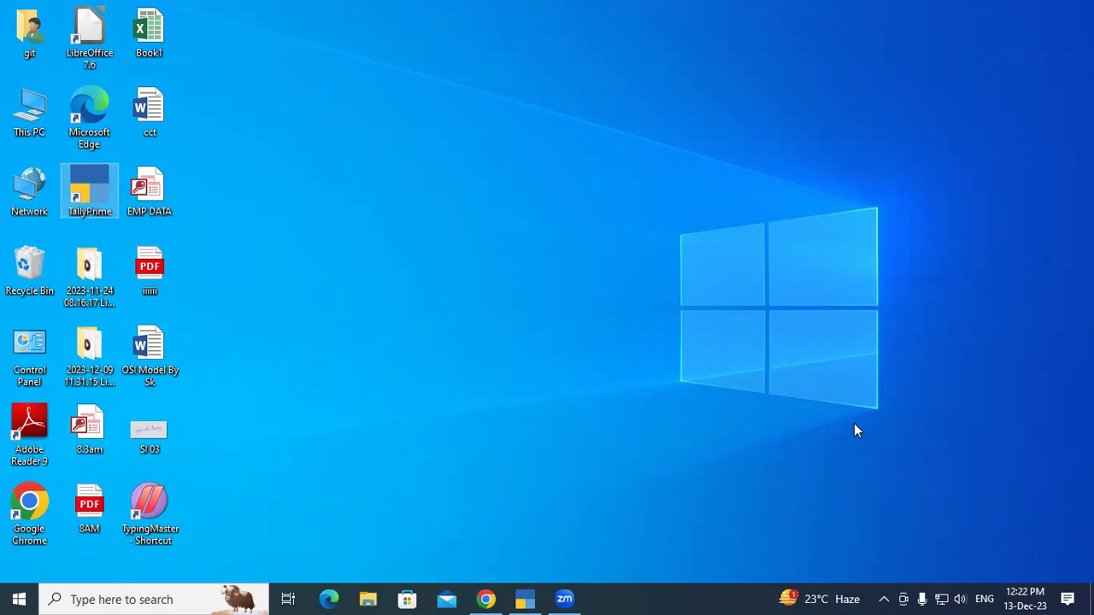
right_click(586, 114)
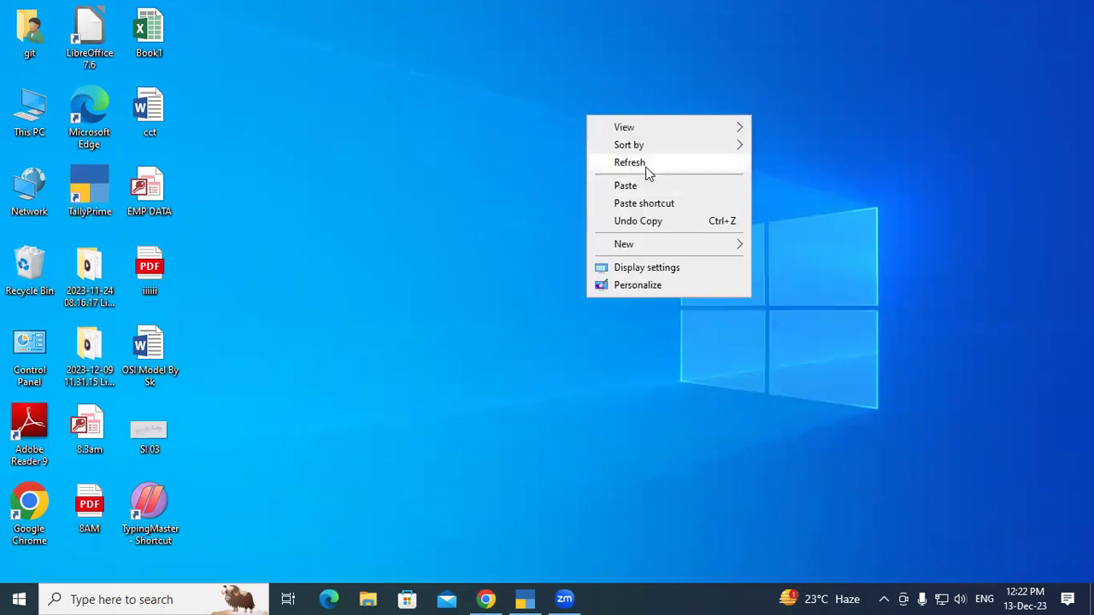
click(647, 171)
right_click(647, 170)
click(687, 220)
right_click(530, 129)
click(564, 174)
right_click(564, 171)
click(586, 219)
right_click(567, 159)
click(593, 205)
right_click(562, 144)
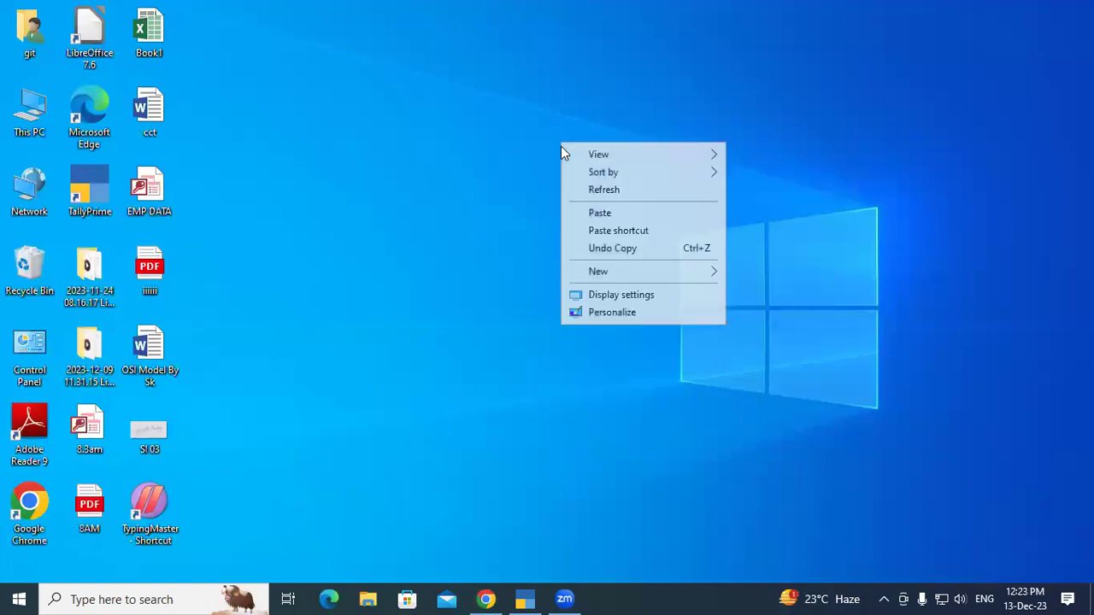
click(591, 192)
right_click(591, 182)
click(616, 229)
right_click(550, 126)
click(583, 176)
right_click(582, 181)
click(607, 226)
right_click(555, 126)
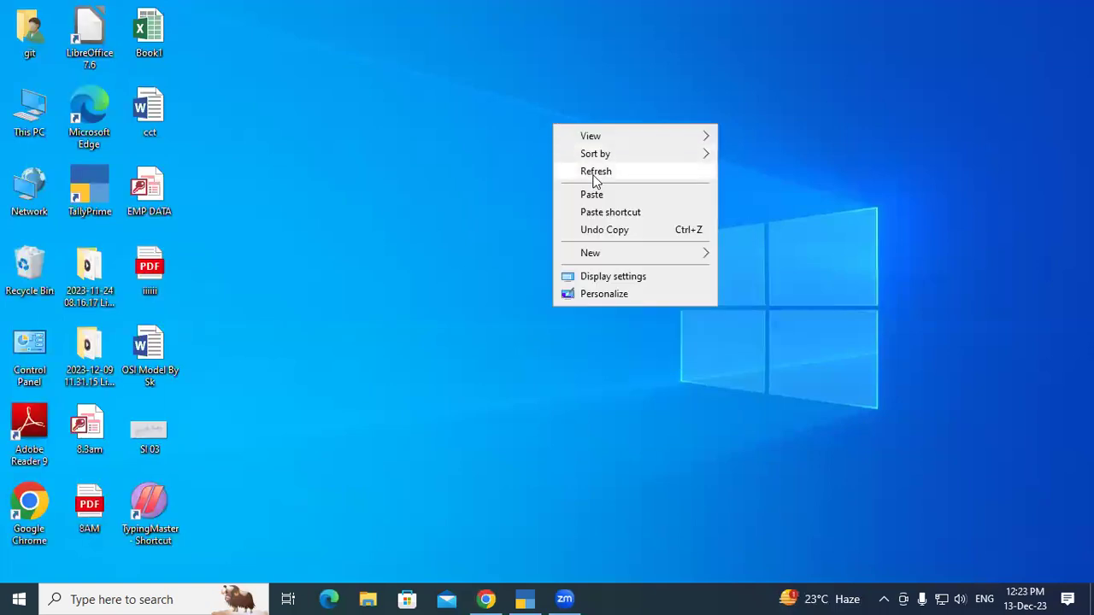
click(589, 174)
right_click(594, 178)
click(639, 226)
right_click(591, 131)
click(630, 180)
right_click(627, 182)
click(657, 230)
right_click(620, 156)
click(647, 203)
right_click(648, 200)
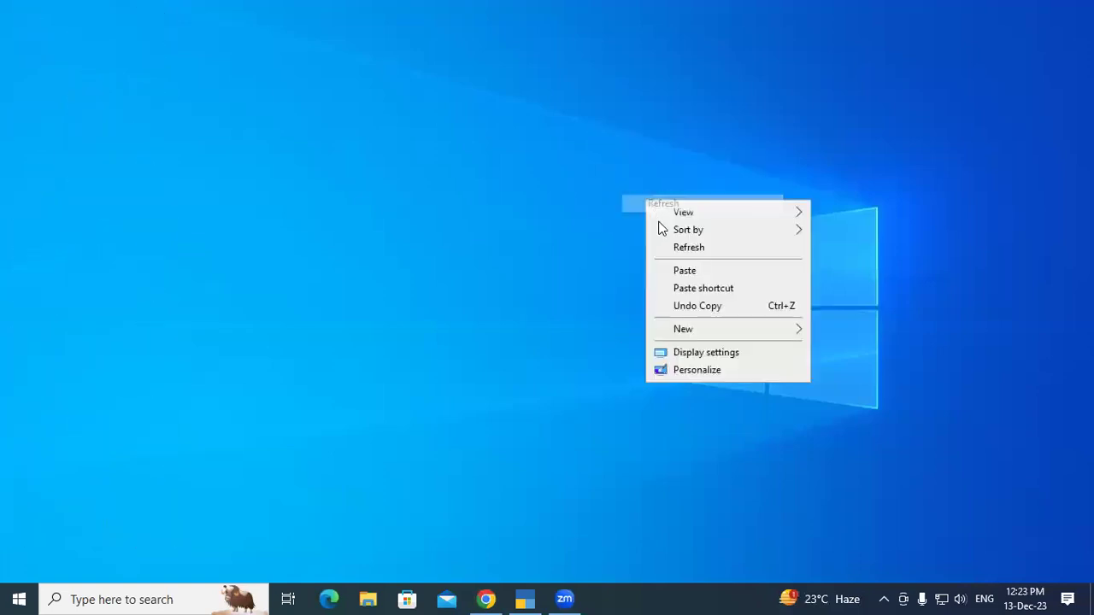
click(675, 248)
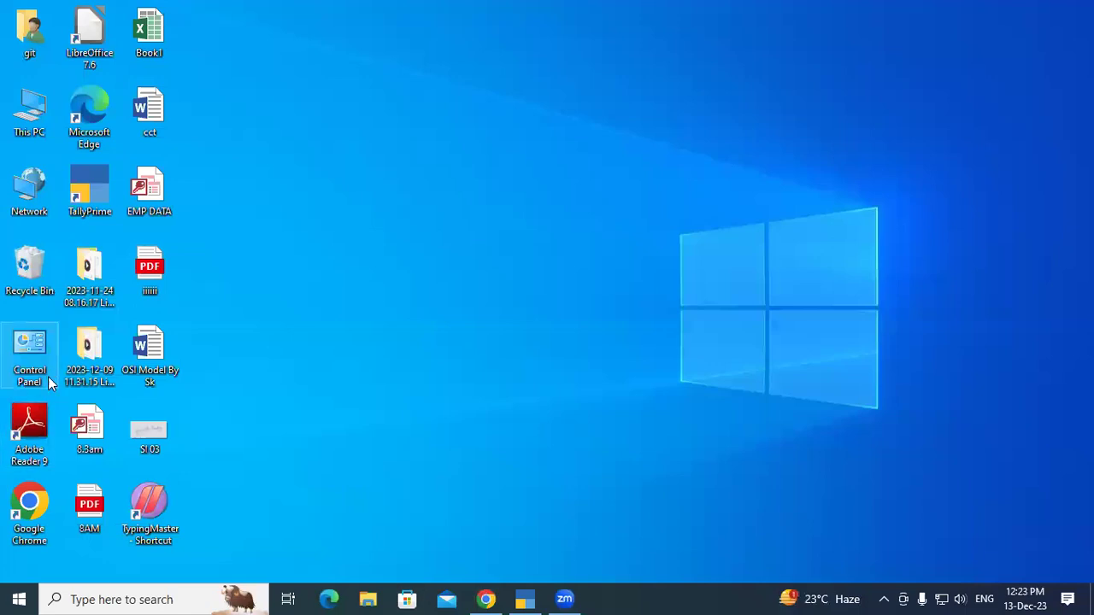
right_click(73, 188)
click(579, 247)
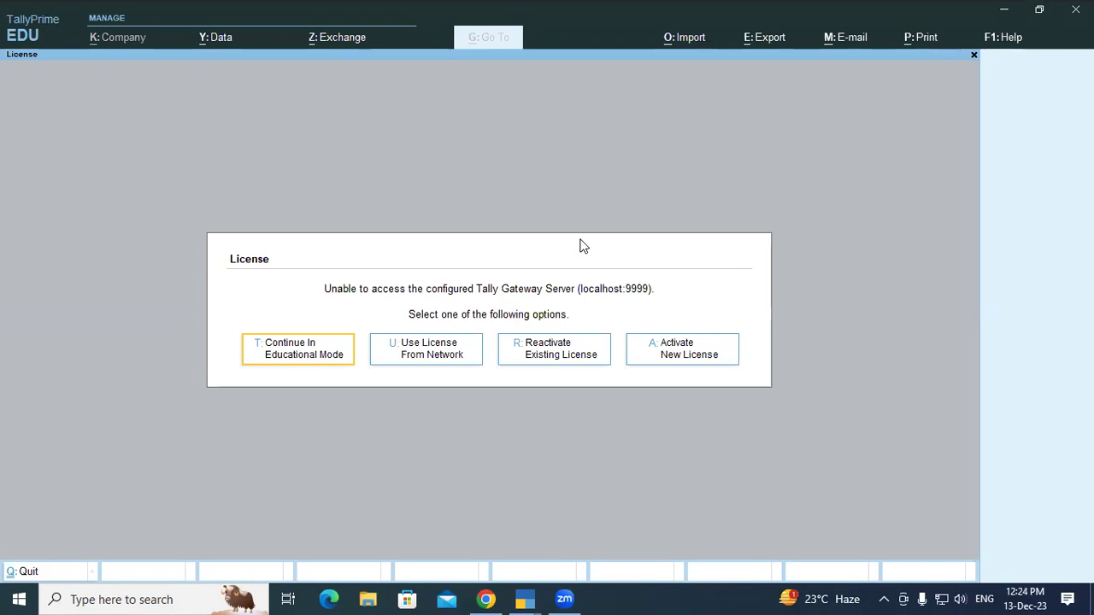
Choose Continue In Educational Mode at the TallyPrime licence prompt.
key(Return)
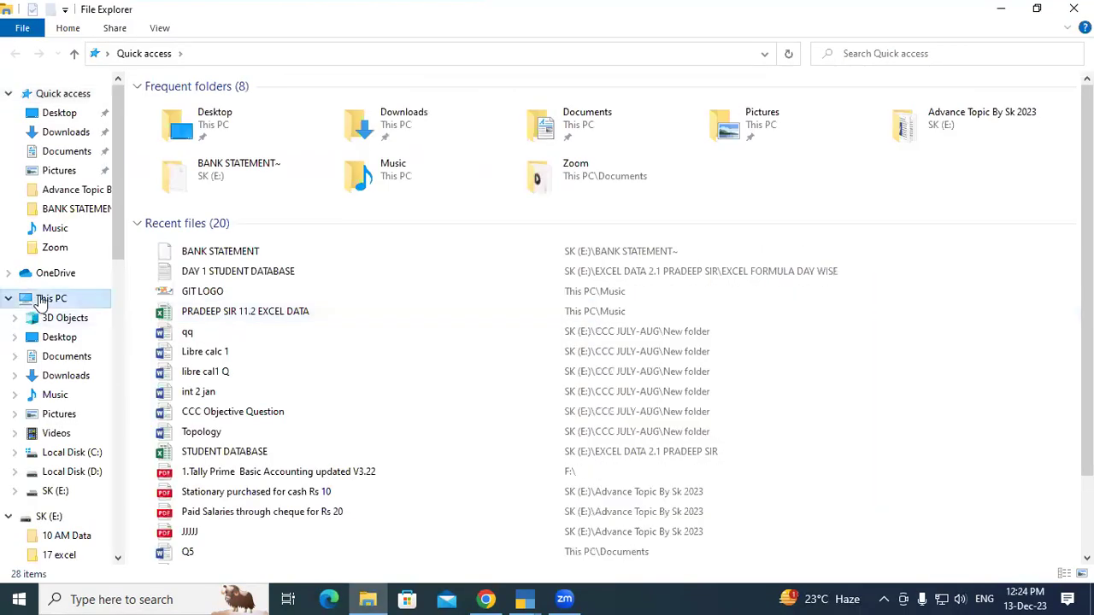
Open SK (E:) from This PC and add a new folder named '11 AM DATA Backup'.
click(52, 298)
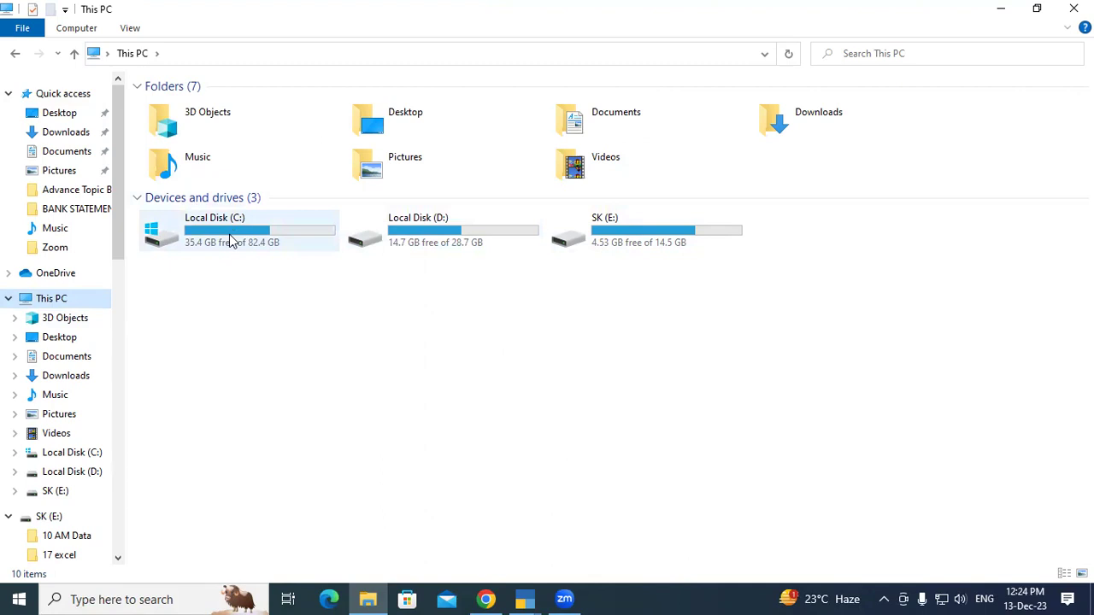
double_click(631, 229)
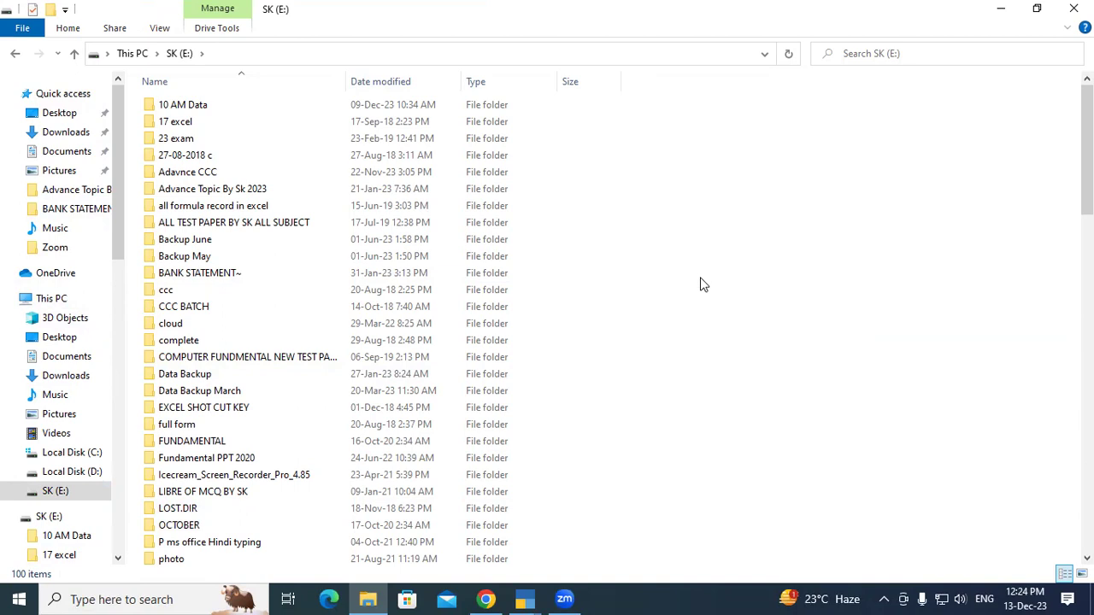
right_click(748, 180)
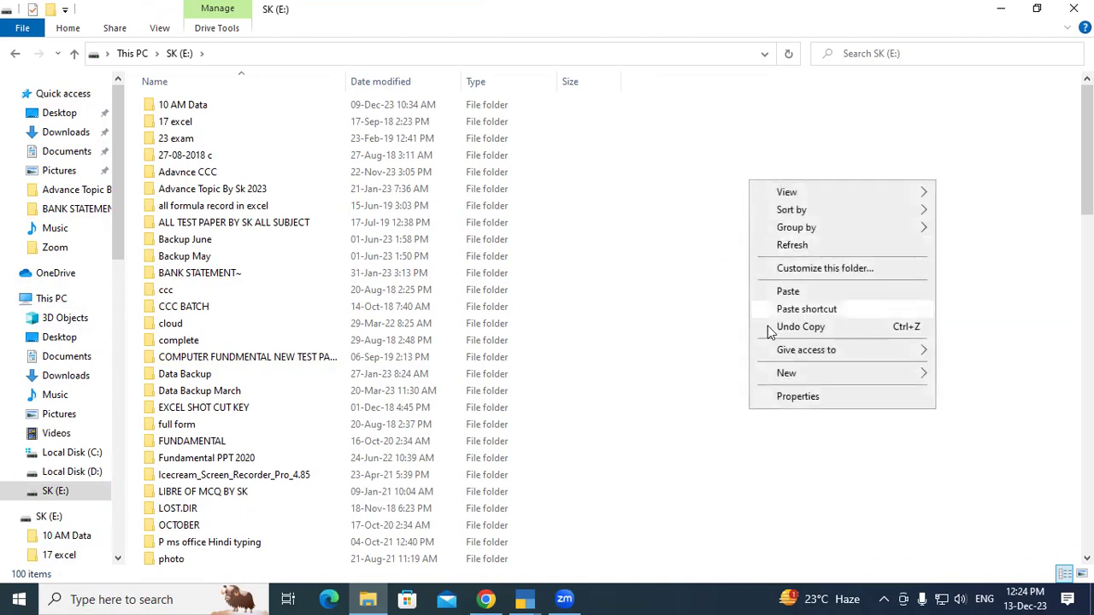
mouse_move(793, 374)
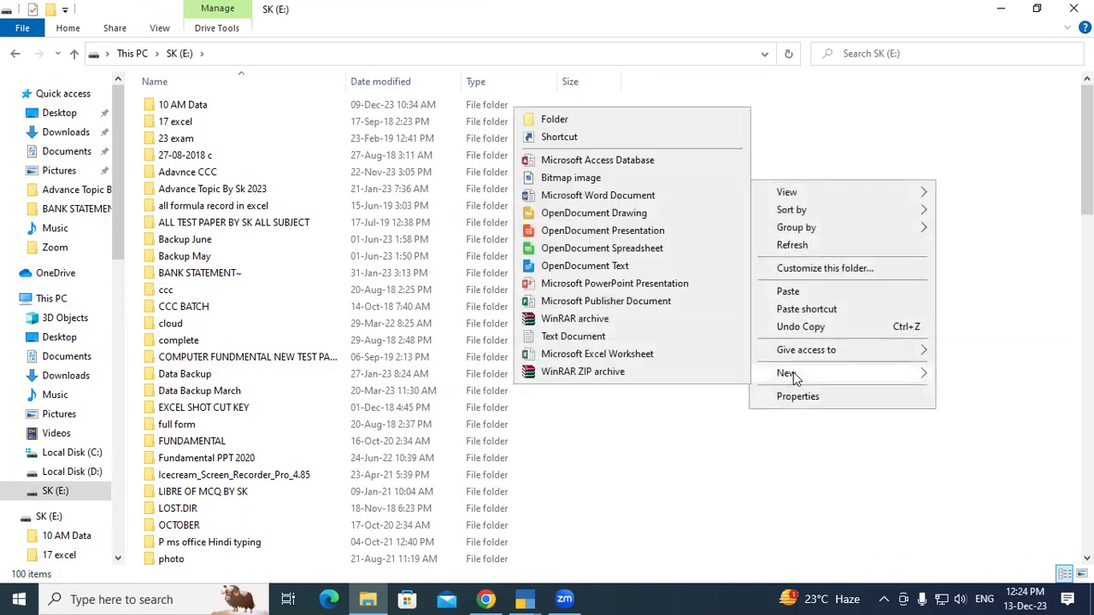
click(573, 119)
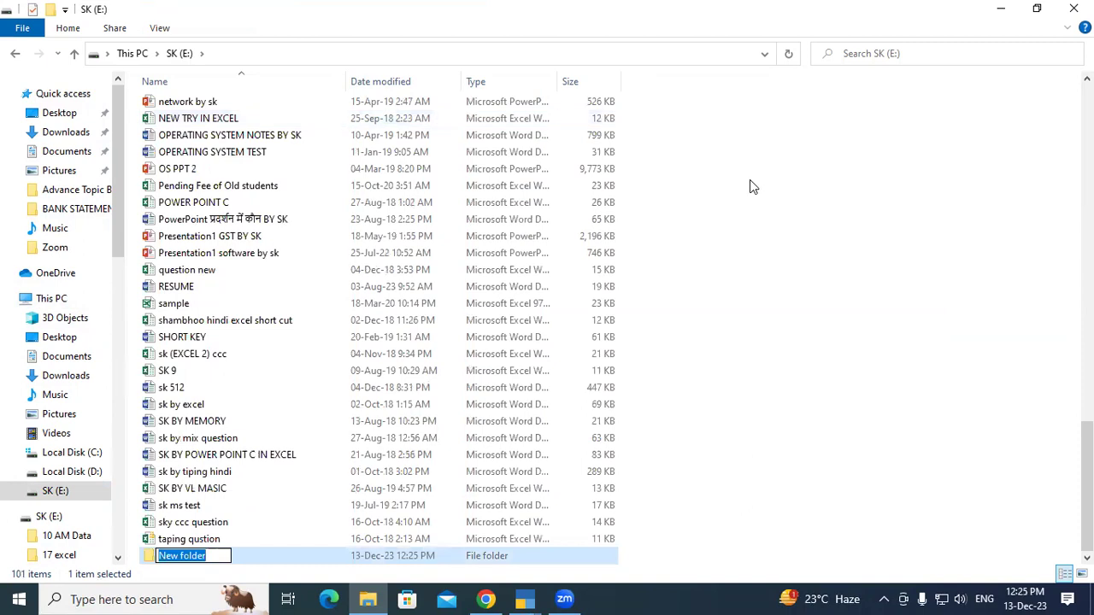
text(11)
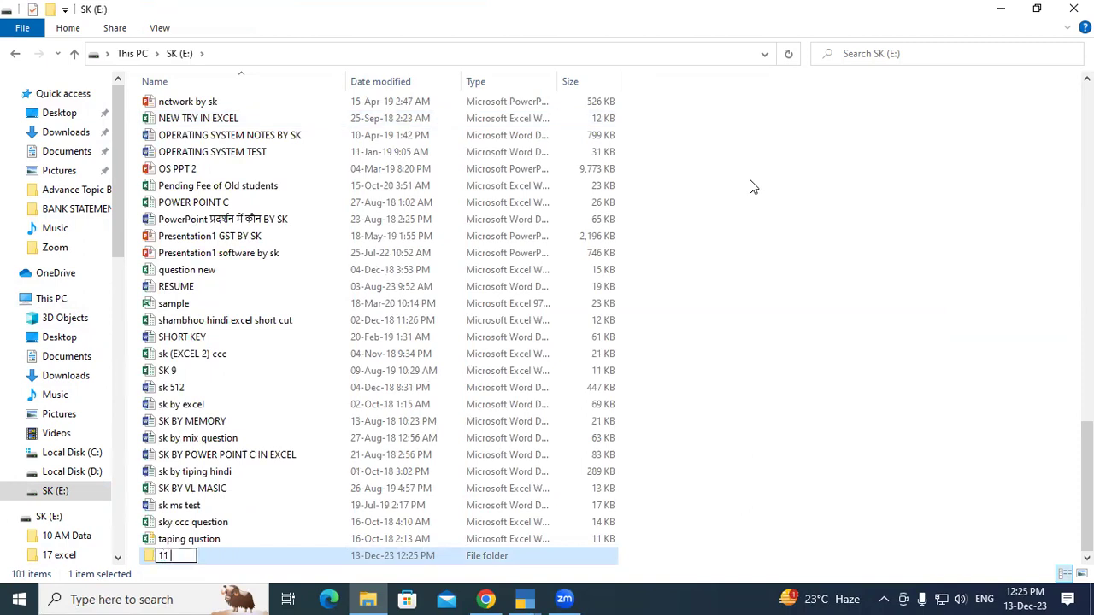
text( AM DA)
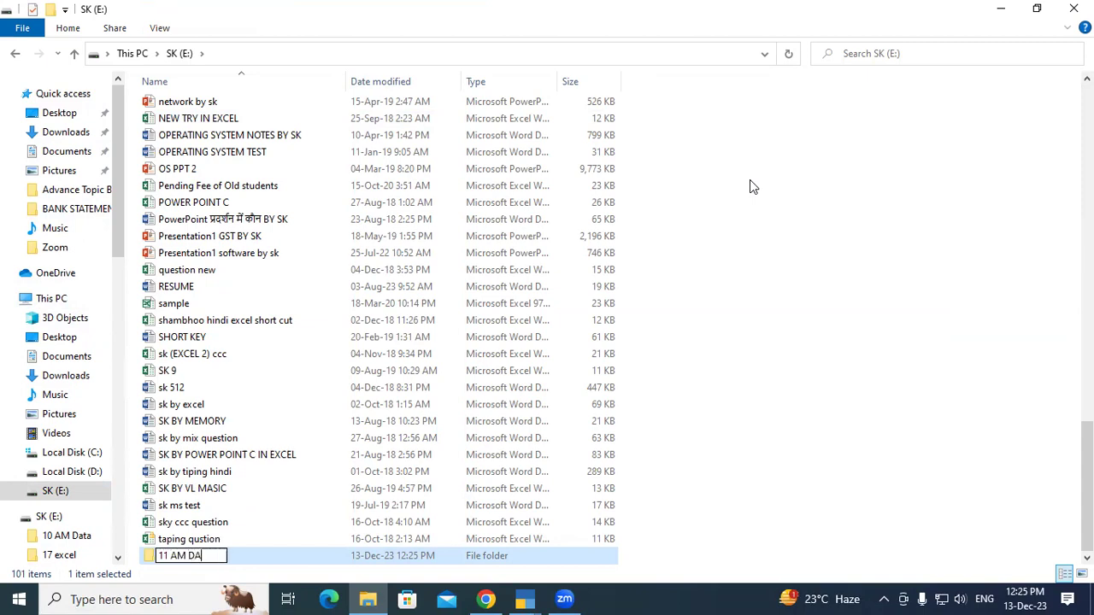
text(TA Backup)
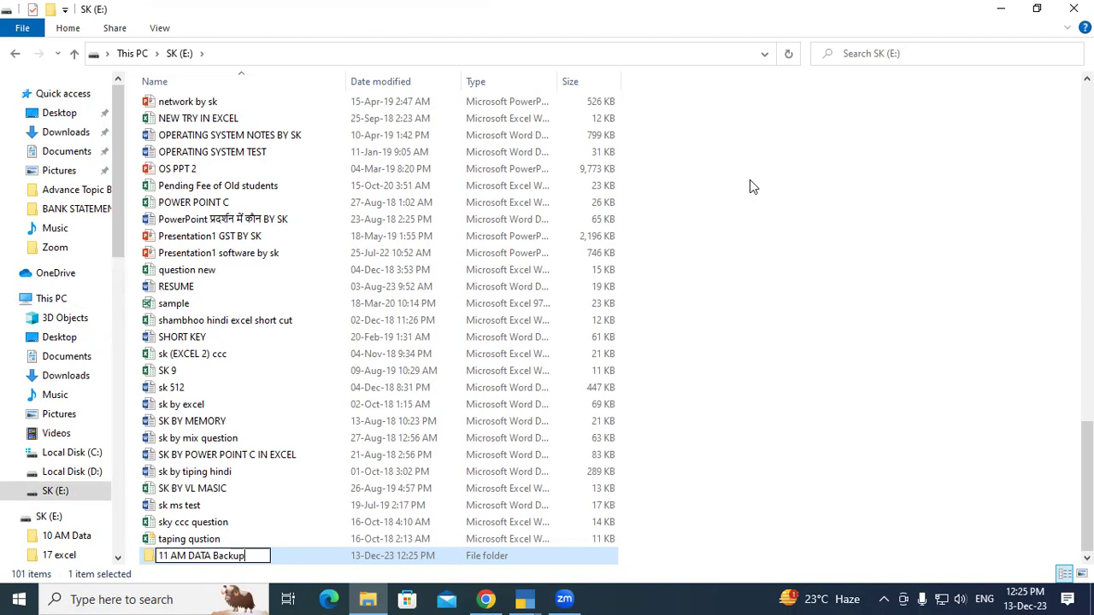
key(Return)
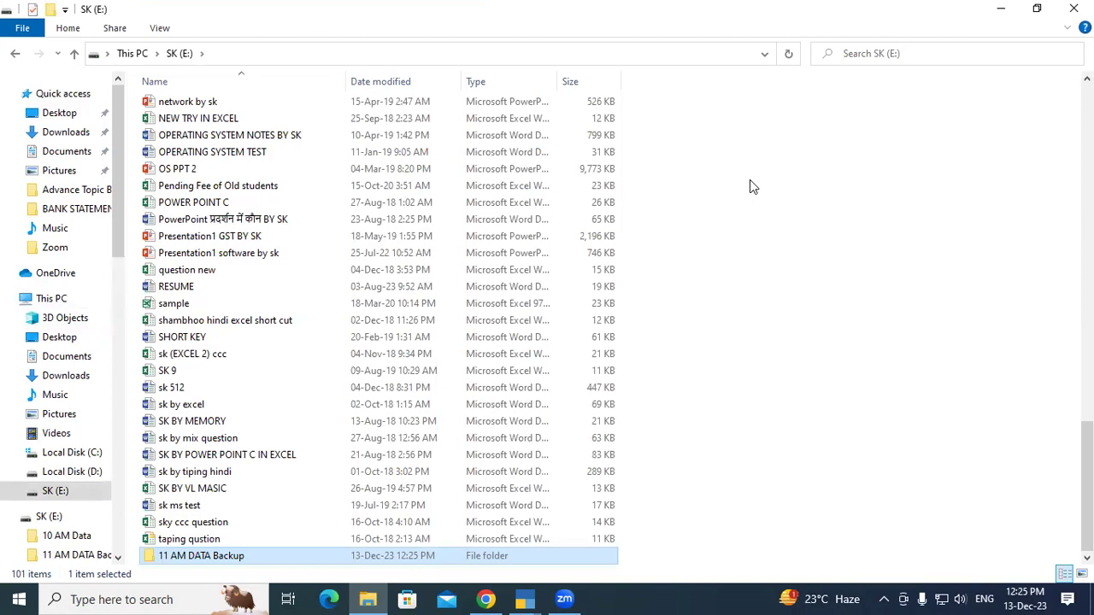
Return to TallyPrime and load Gayatri Computer Pvt.Ltd from D:\11AM Tally using F3.
click(524, 599)
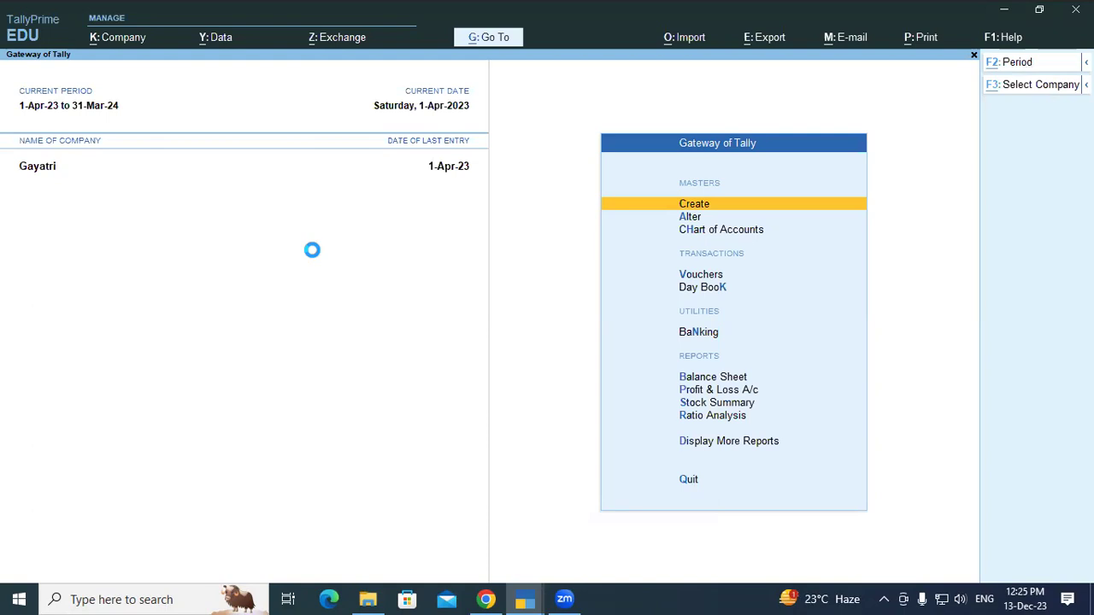
key(F3)
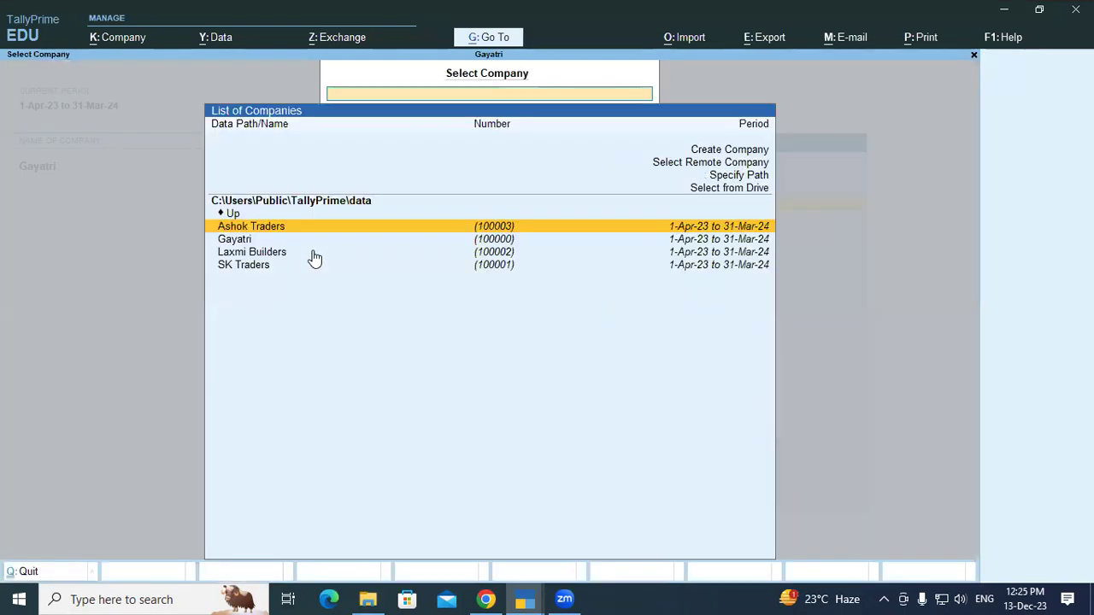
key(Up)
key(Up)
key(Up)
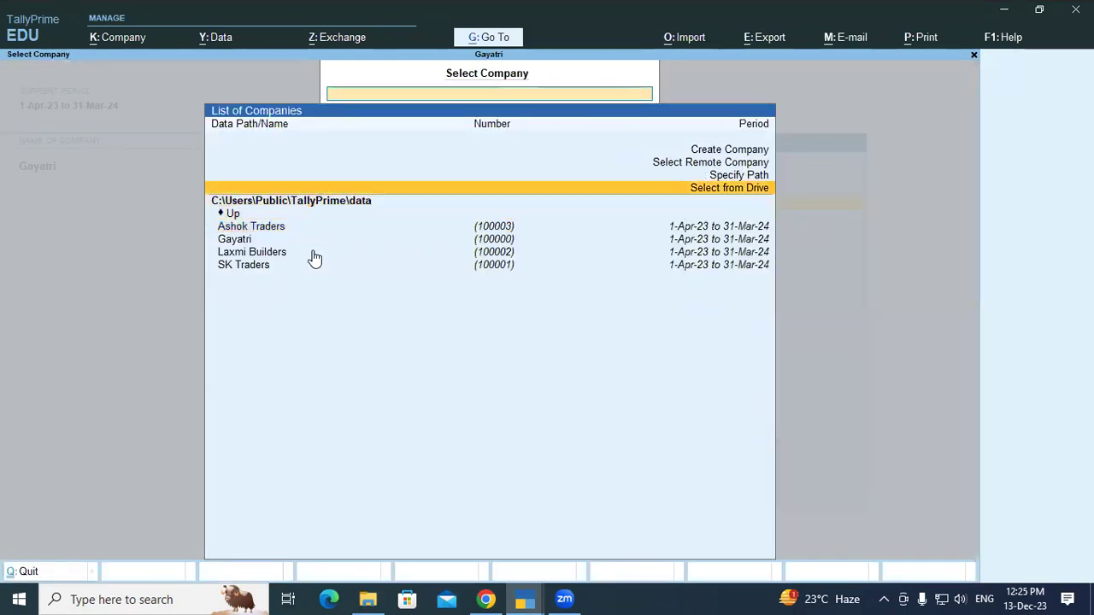
key(Return)
key(Down)
key(Return)
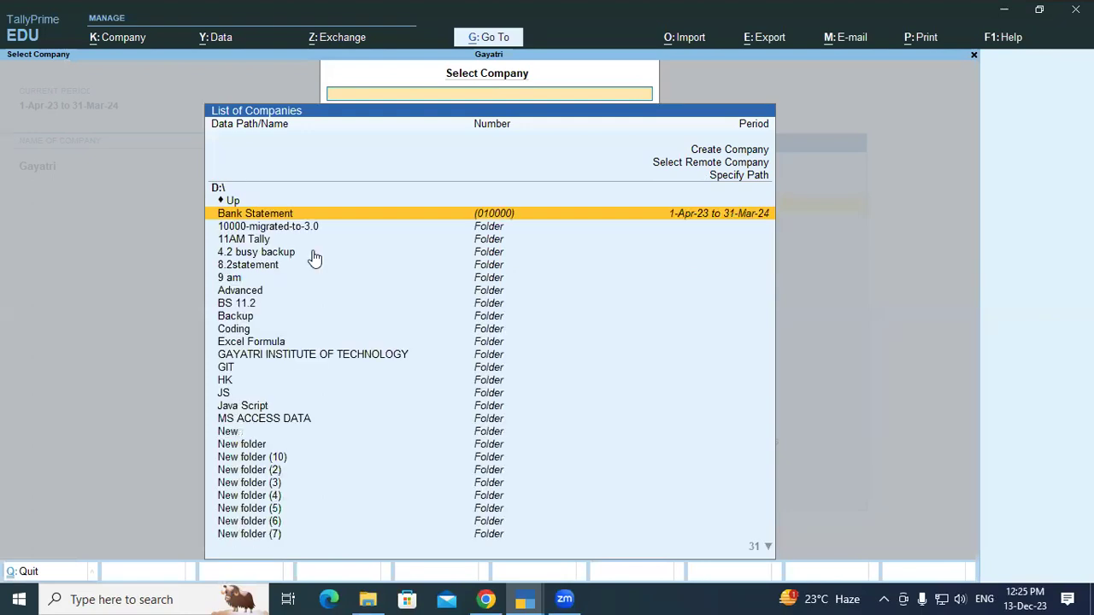
text(11)
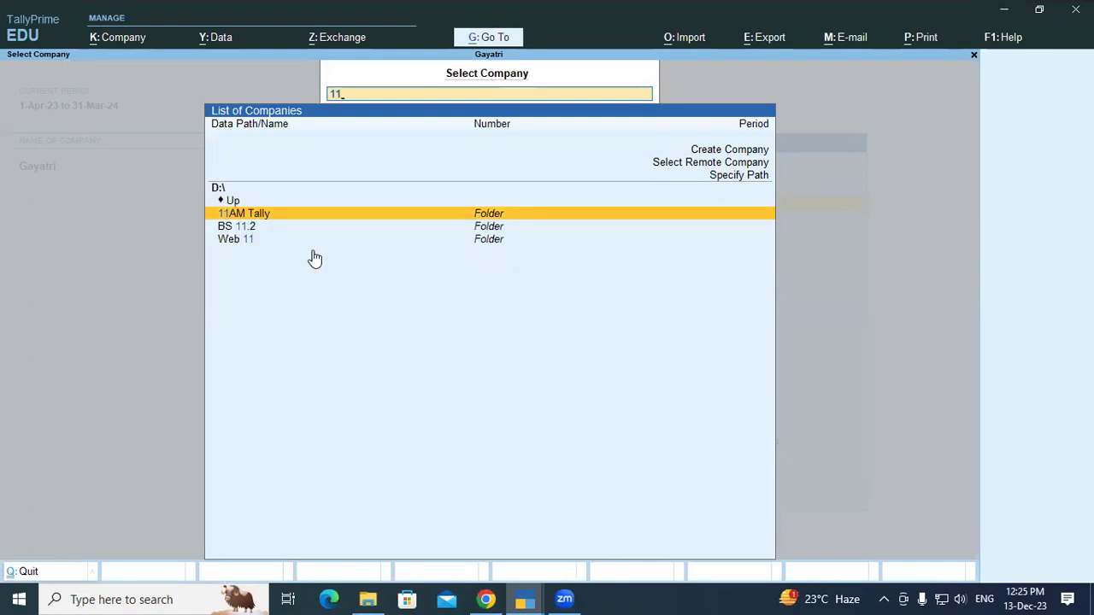
key(Return)
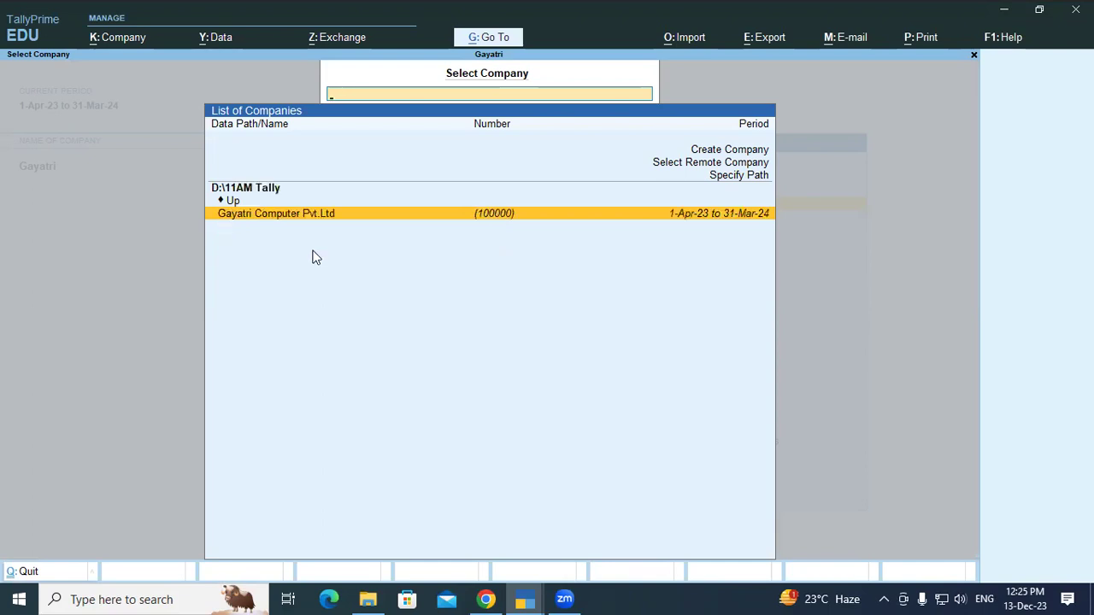
key(Return)
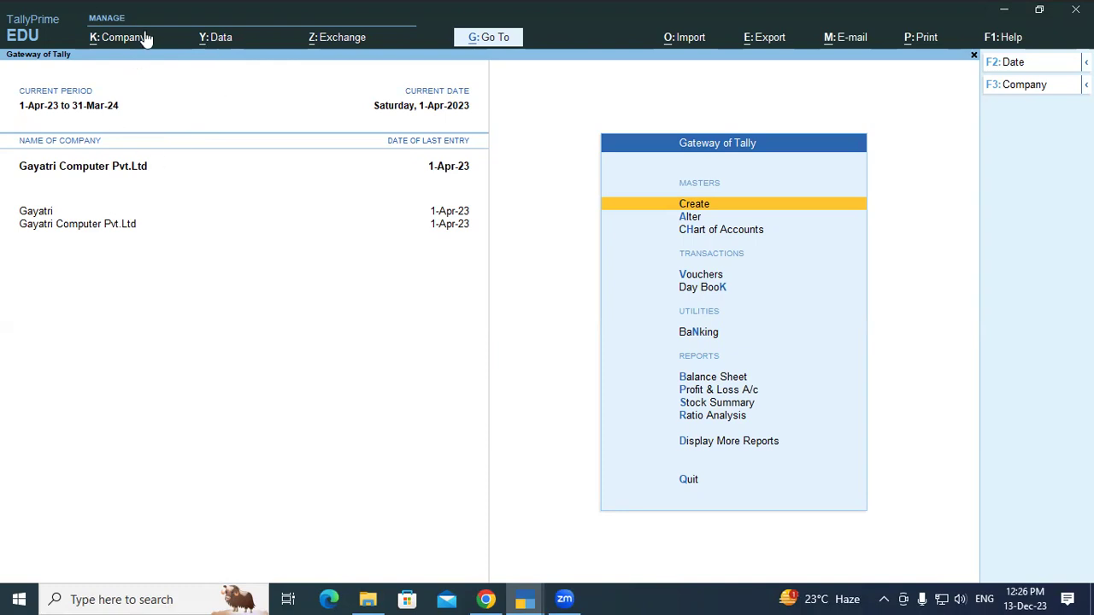
Choose Data > Backup to reach the Backup Companies screen.
click(215, 38)
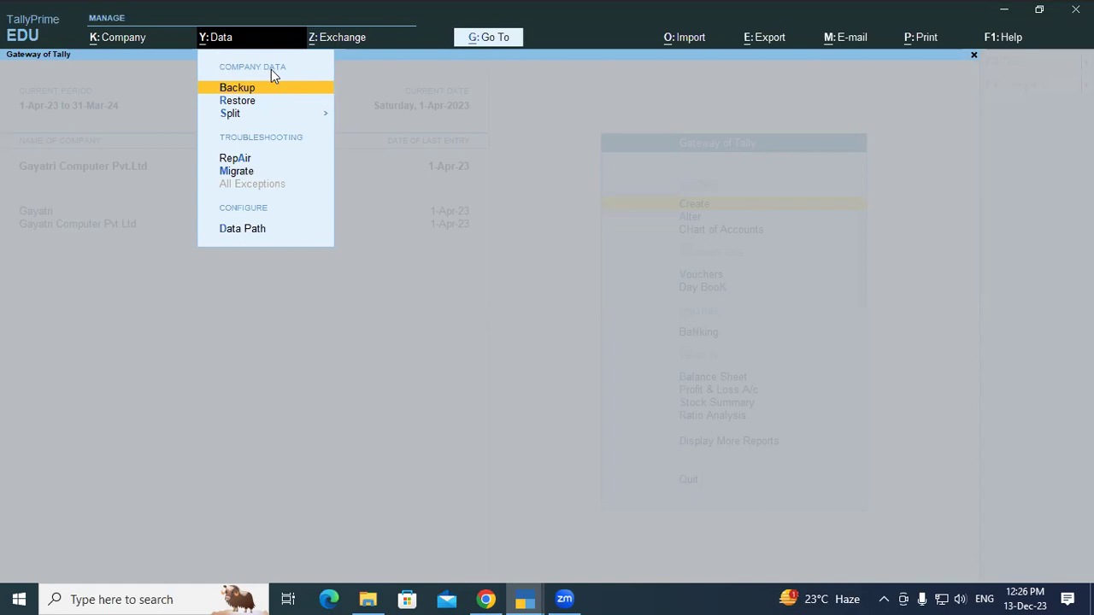
click(233, 88)
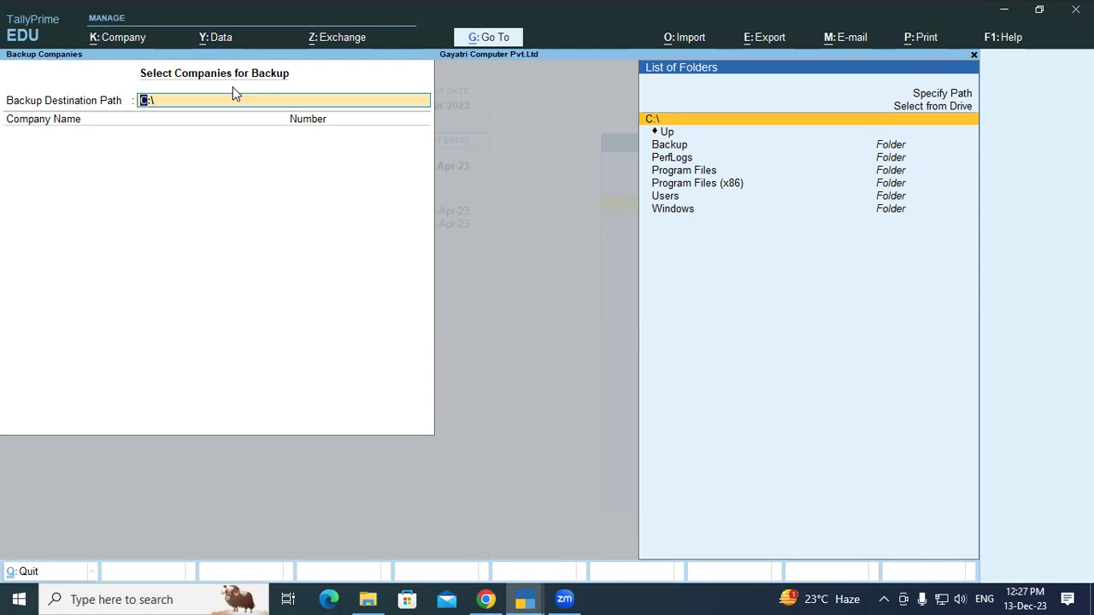
Set the backup destination to E:\11 AM DATA Backup and accept it to list companies.
key(Up)
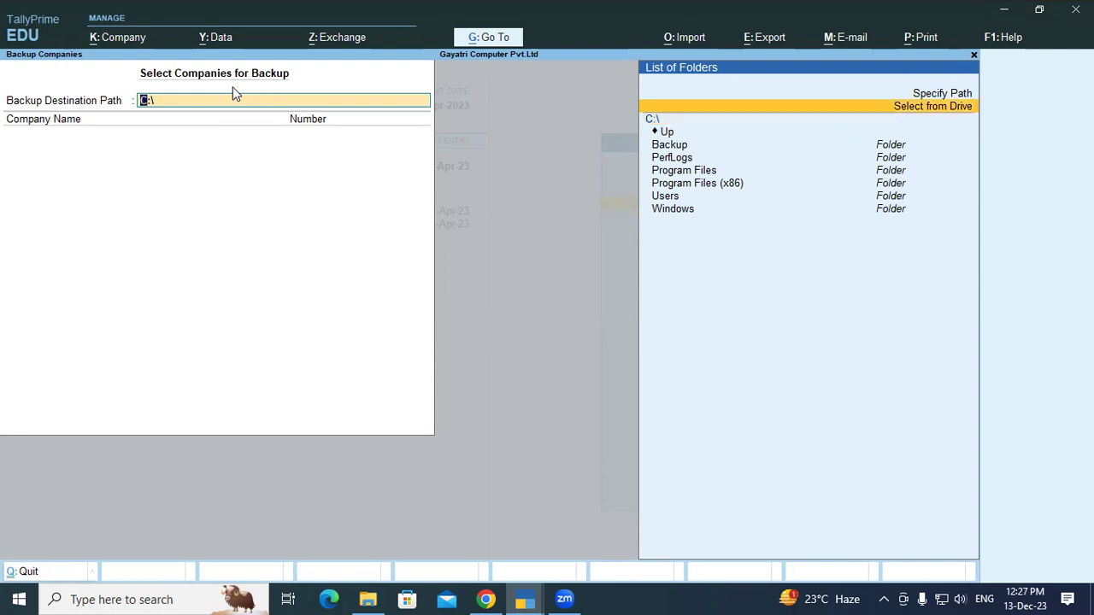
key(Return)
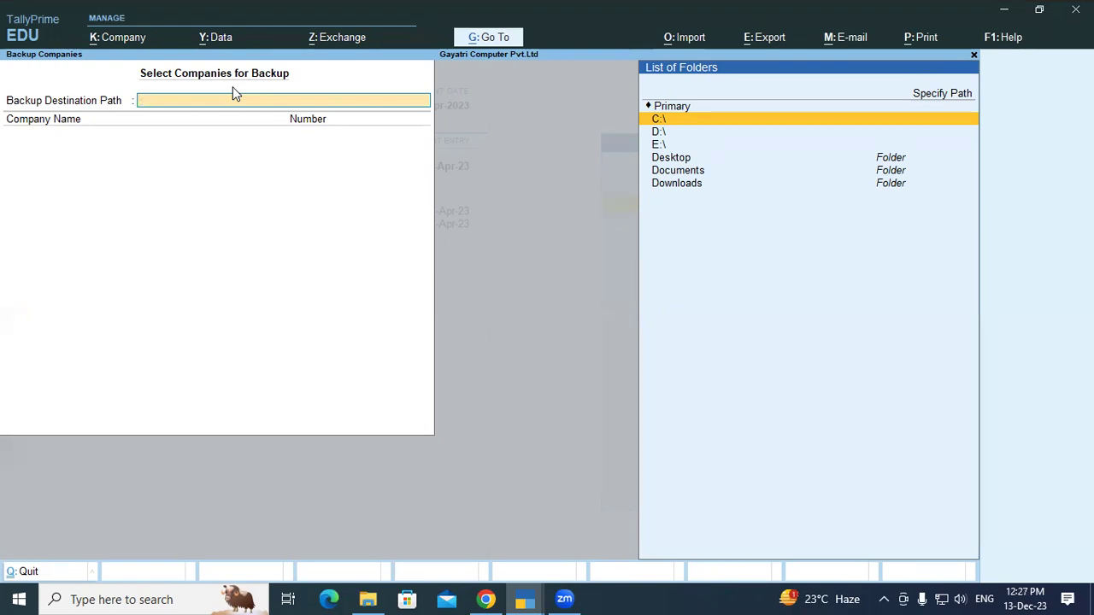
key(Down)
key(Down)
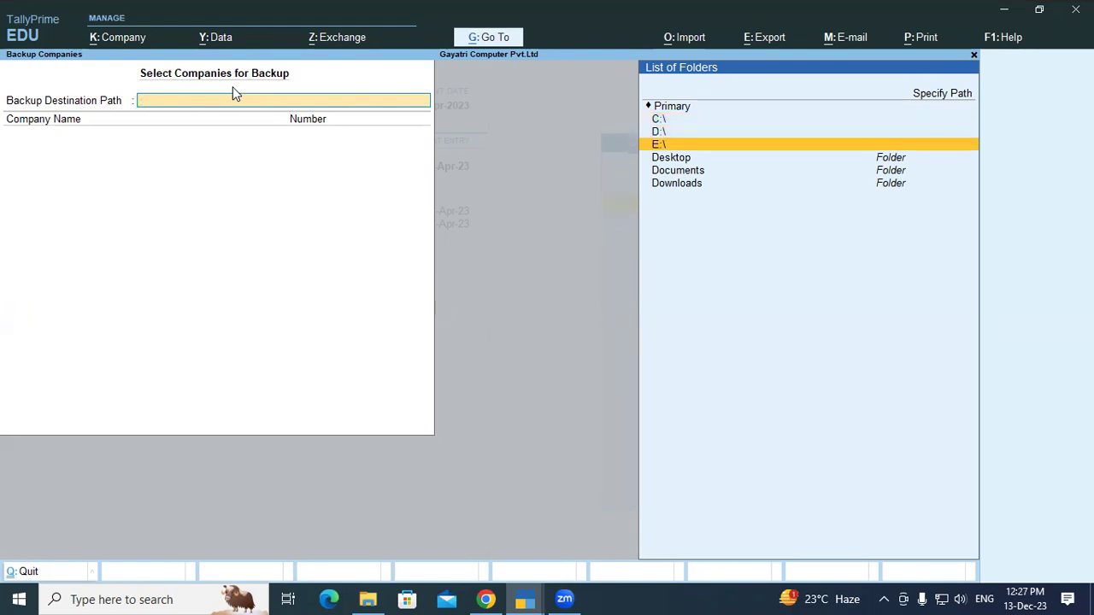
key(Return)
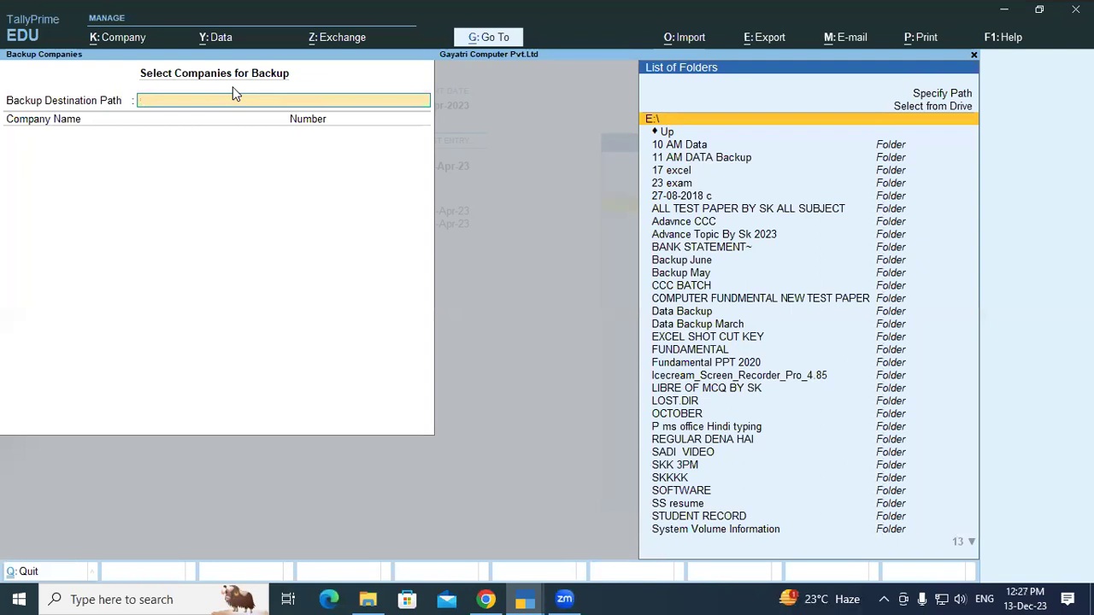
key(Down)
key(Down)
key(Down)
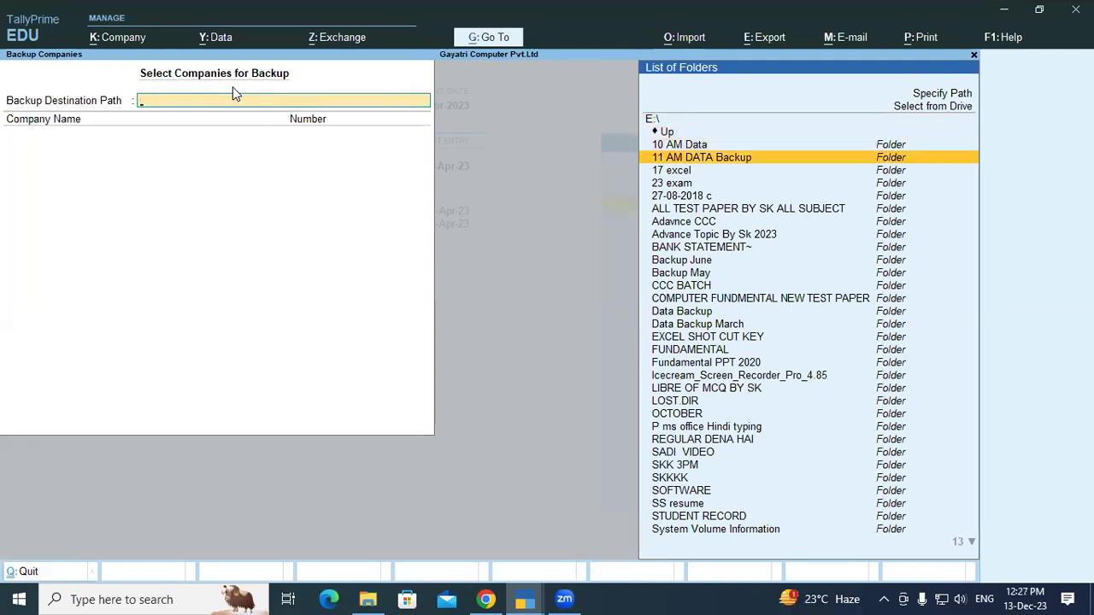
key(Return)
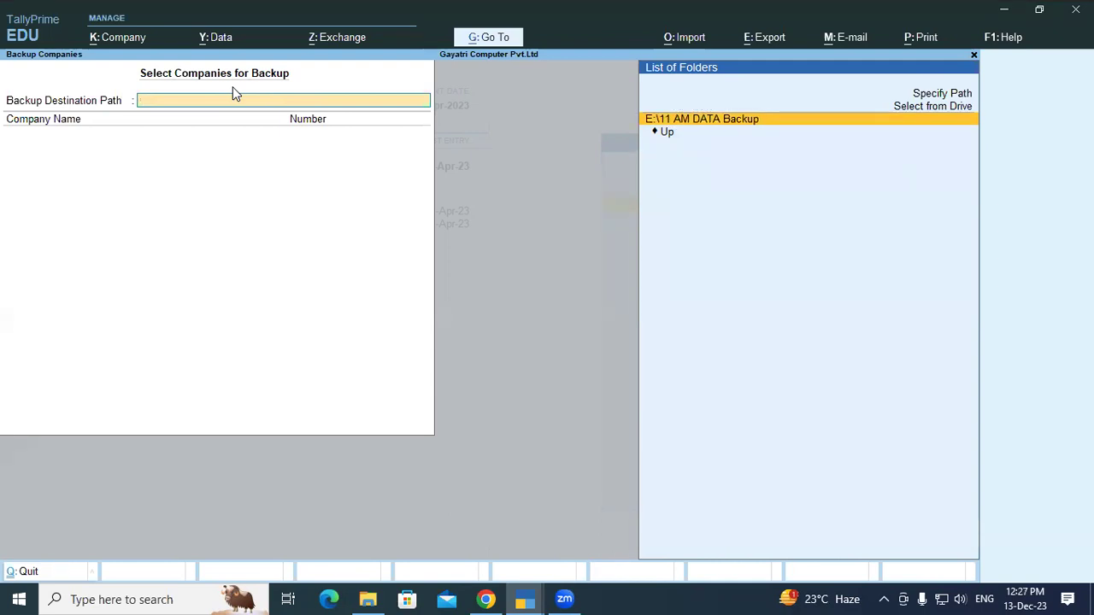
key(Return)
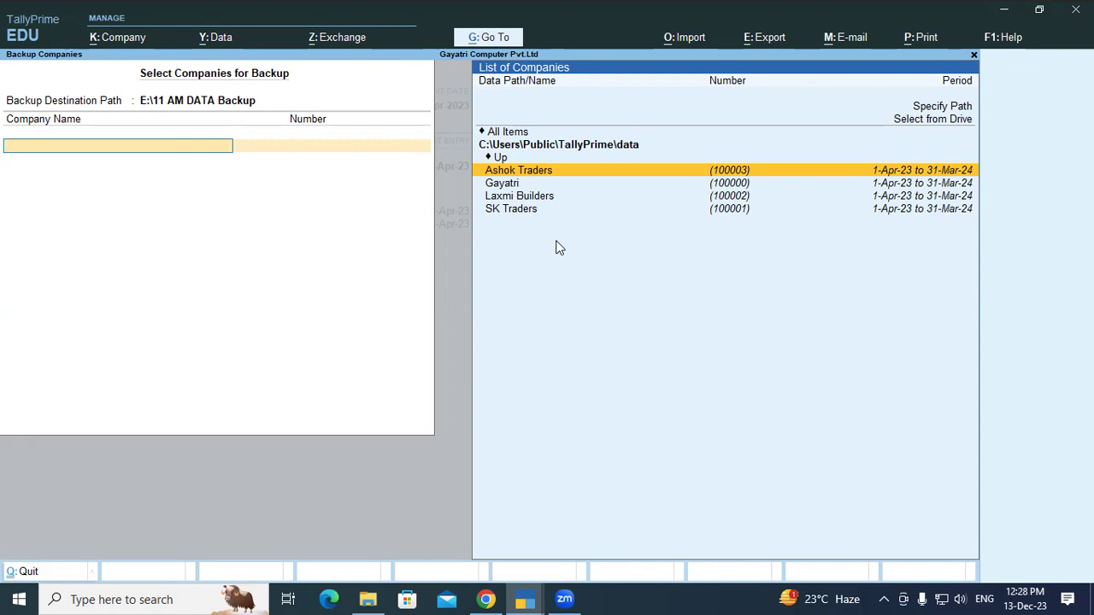
Pick Gayatri Computer Pvt.Ltd from D:\11AM Tally, end the list and accept the backup.
key(Up)
key(Up)
key(Up)
key(Up)
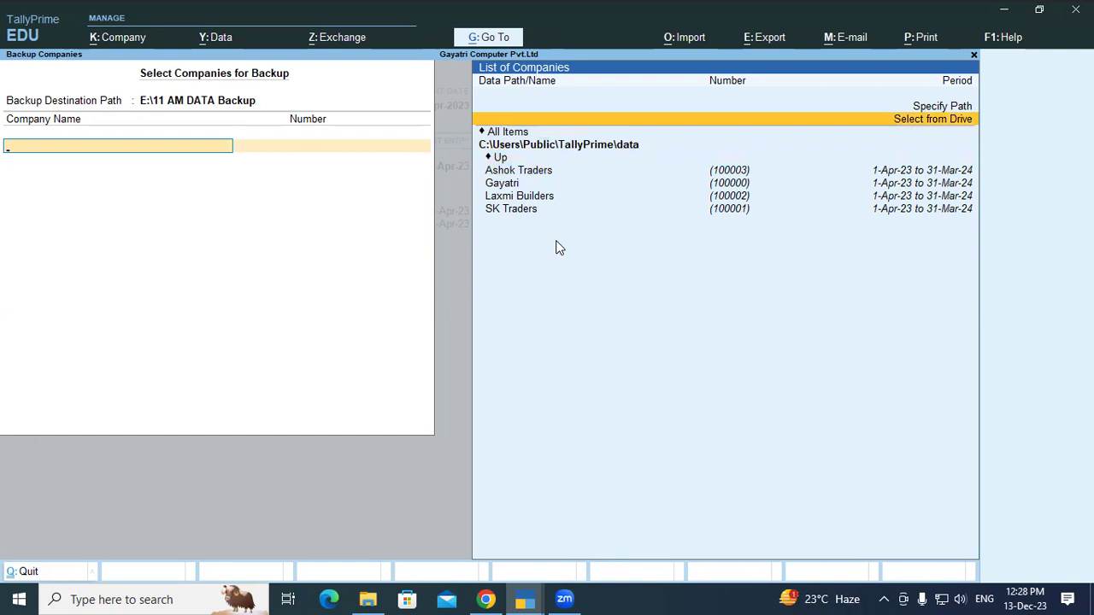
key(Return)
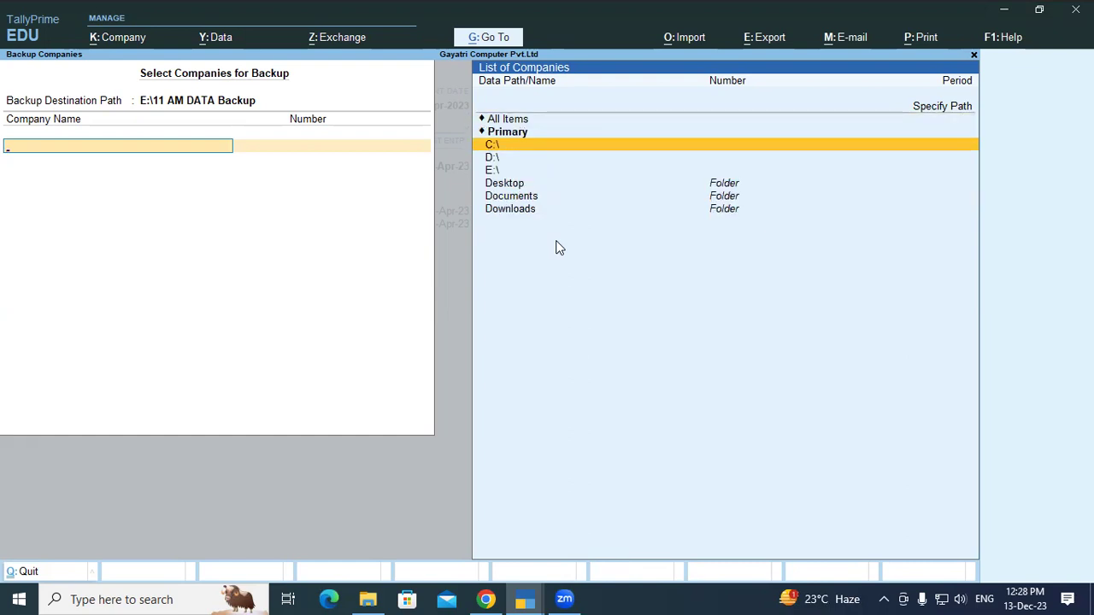
key(Down)
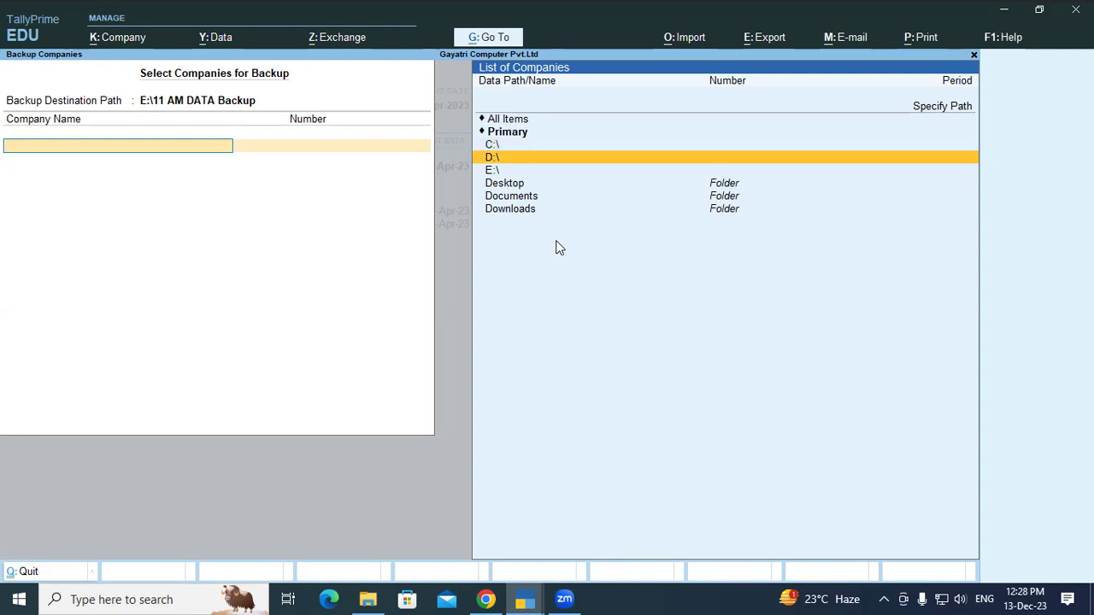
key(Return)
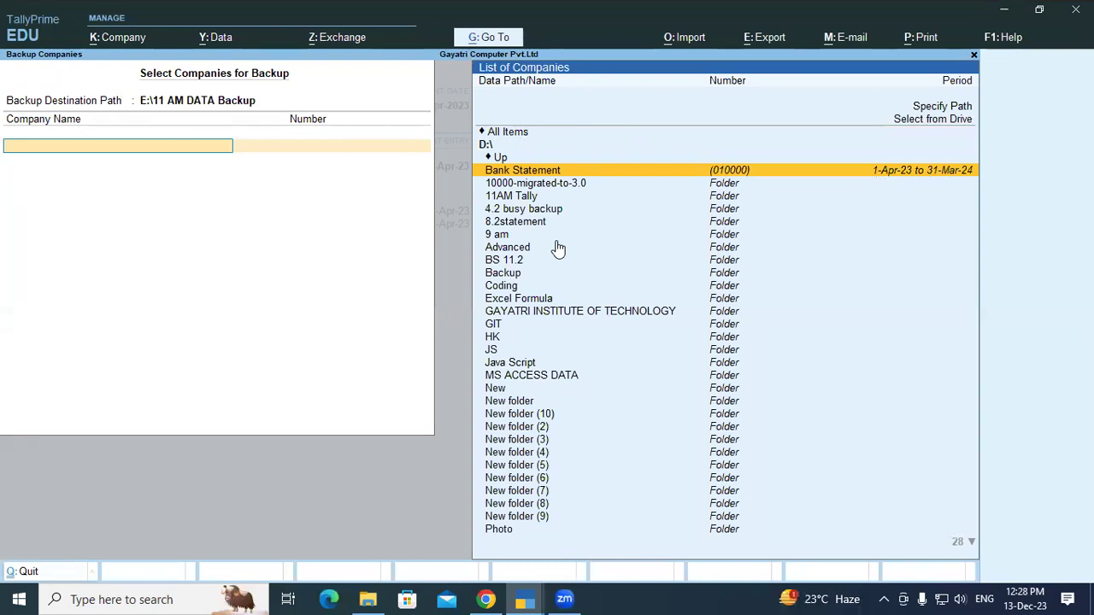
key(Down)
key(Down)
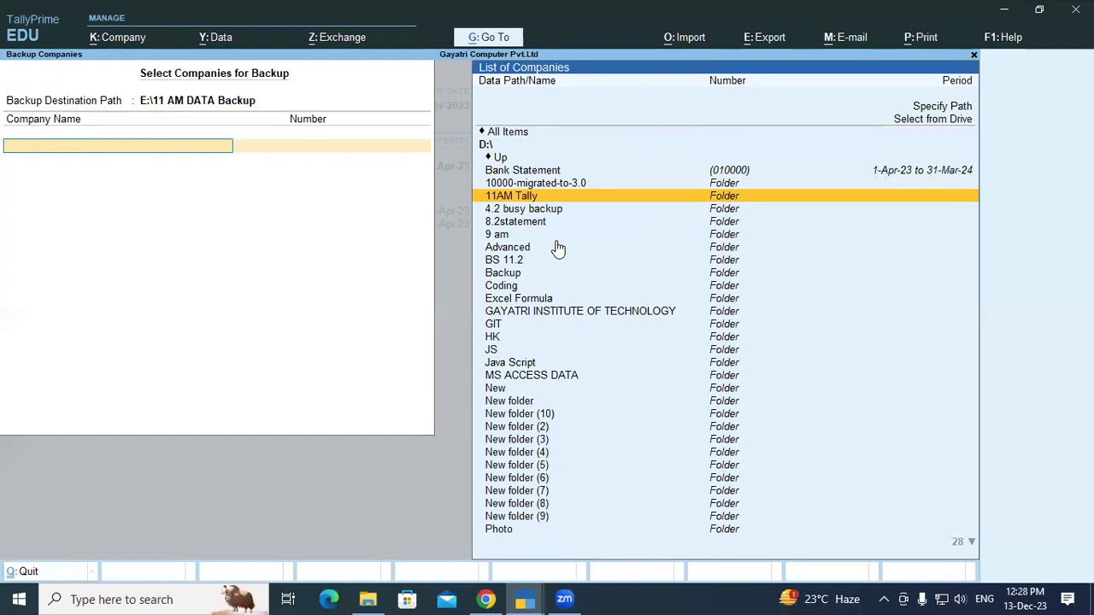
key(Return)
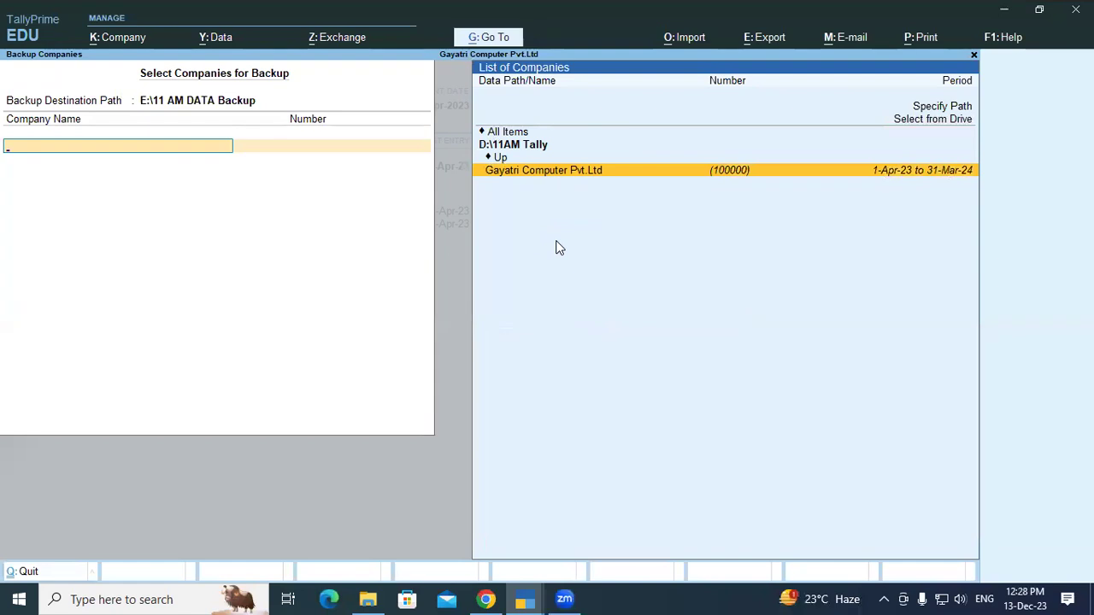
key(Return)
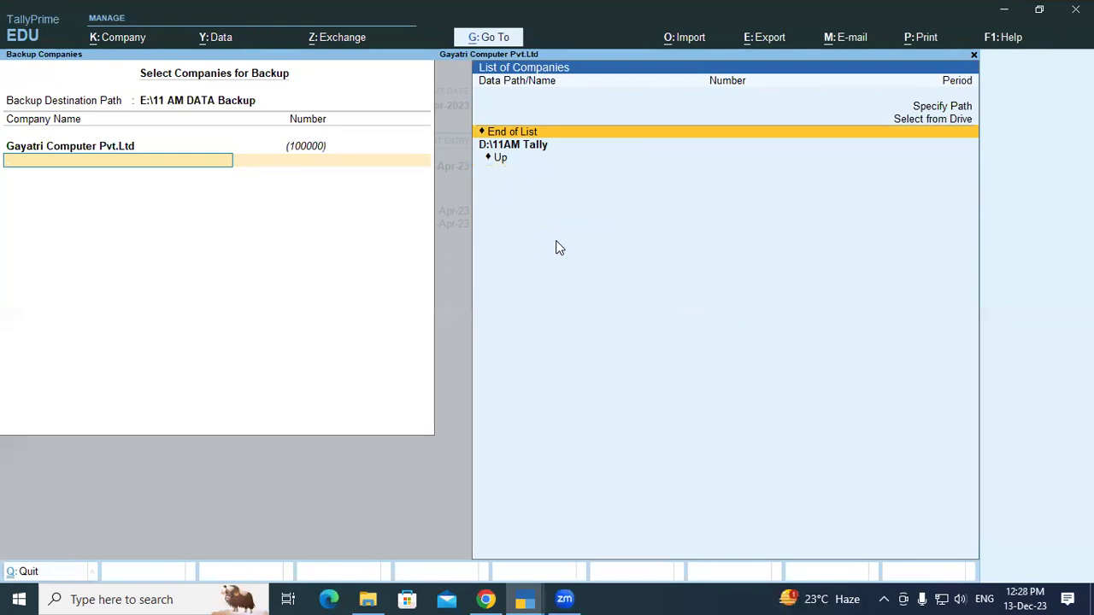
key(Return)
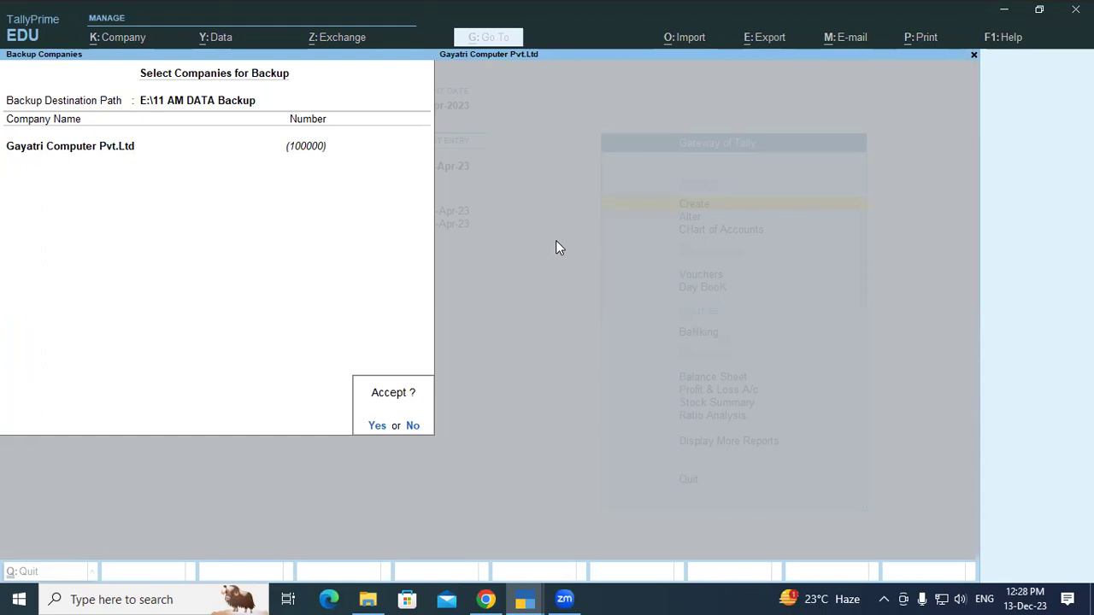
key(Return)
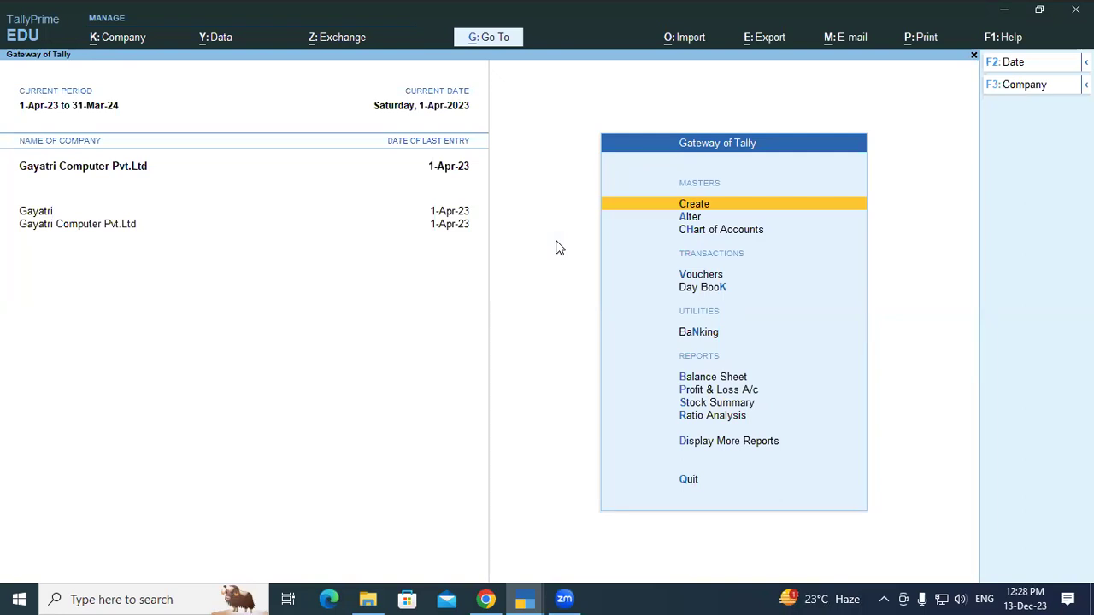
Check TBK1800_100000.001 is inside E:\11 AM DATA Backup, then go back to SK (E:).
key(super+d)
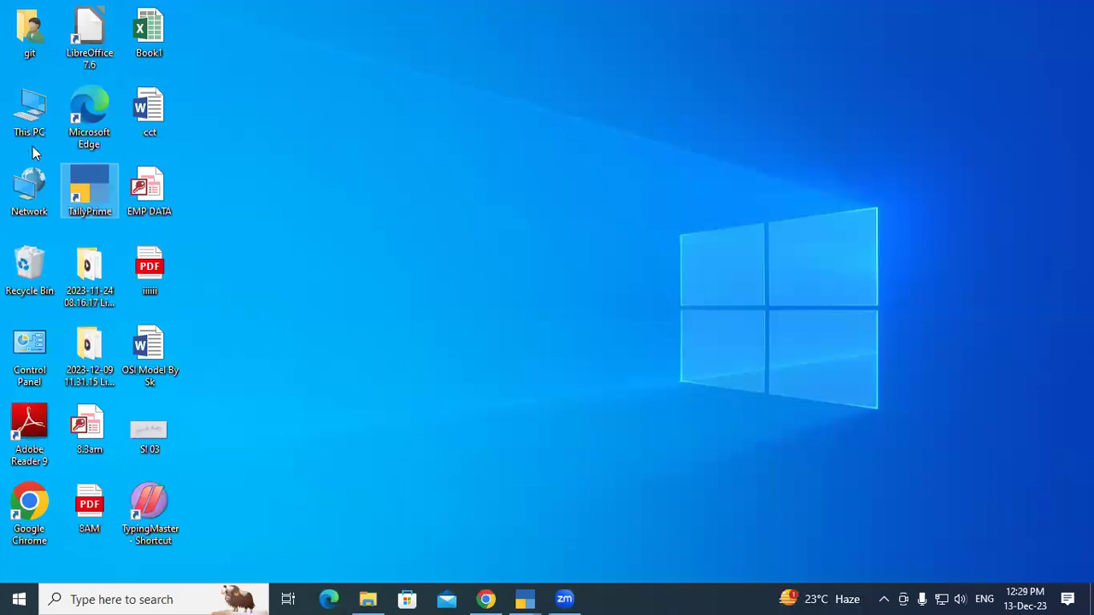
click(35, 111)
double_click(35, 109)
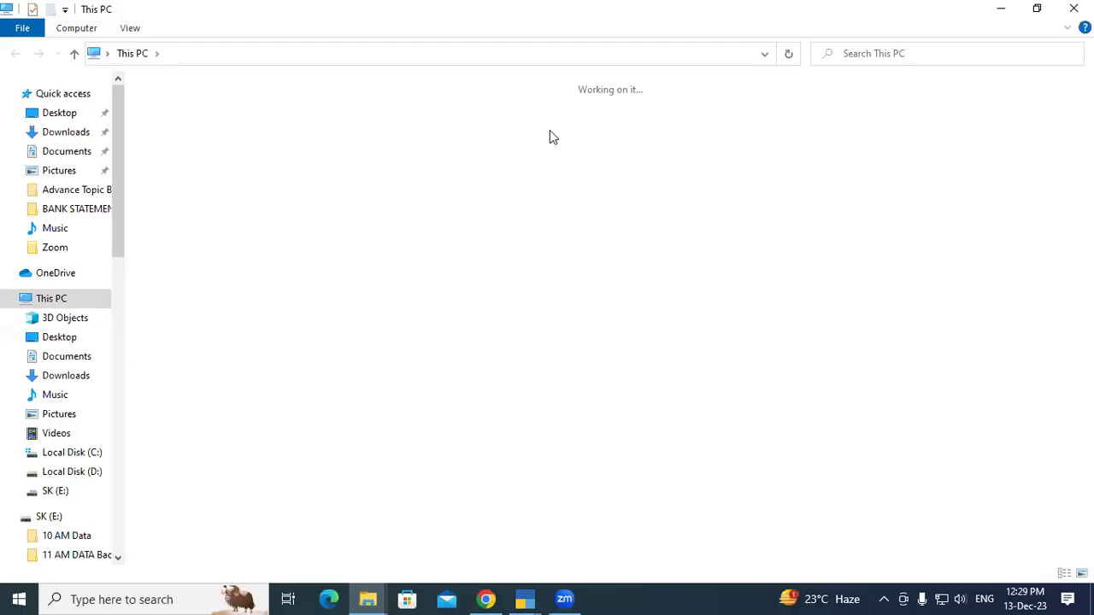
double_click(641, 229)
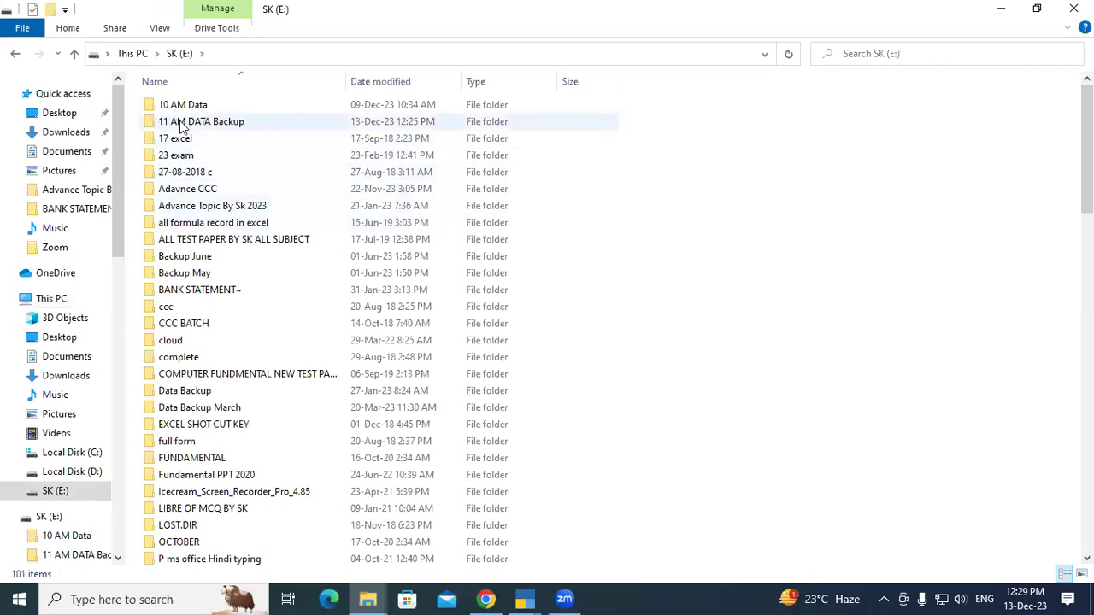
double_click(232, 122)
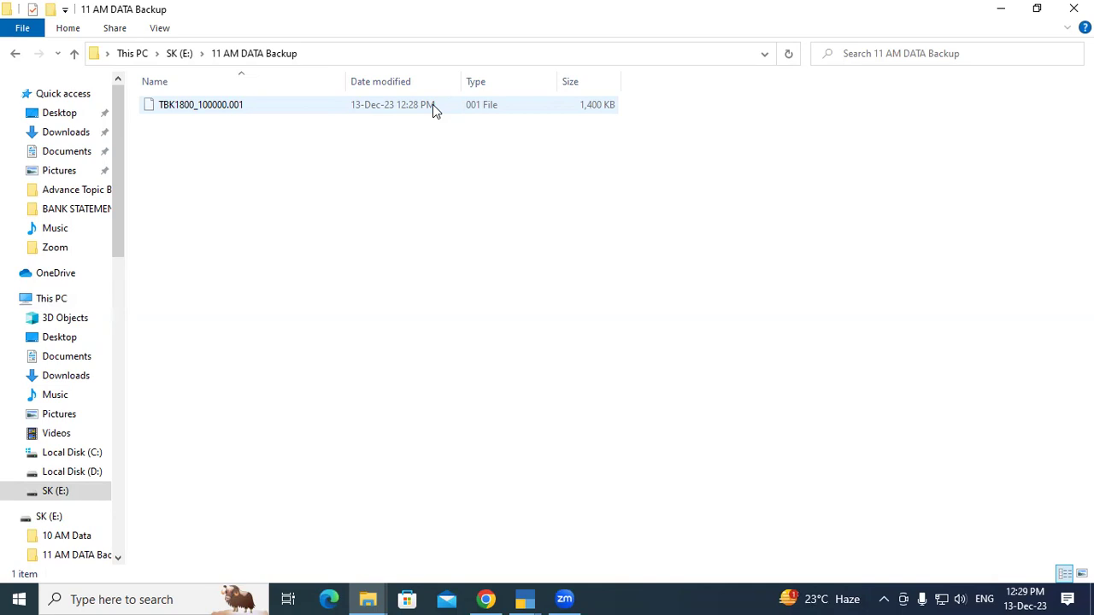
click(13, 54)
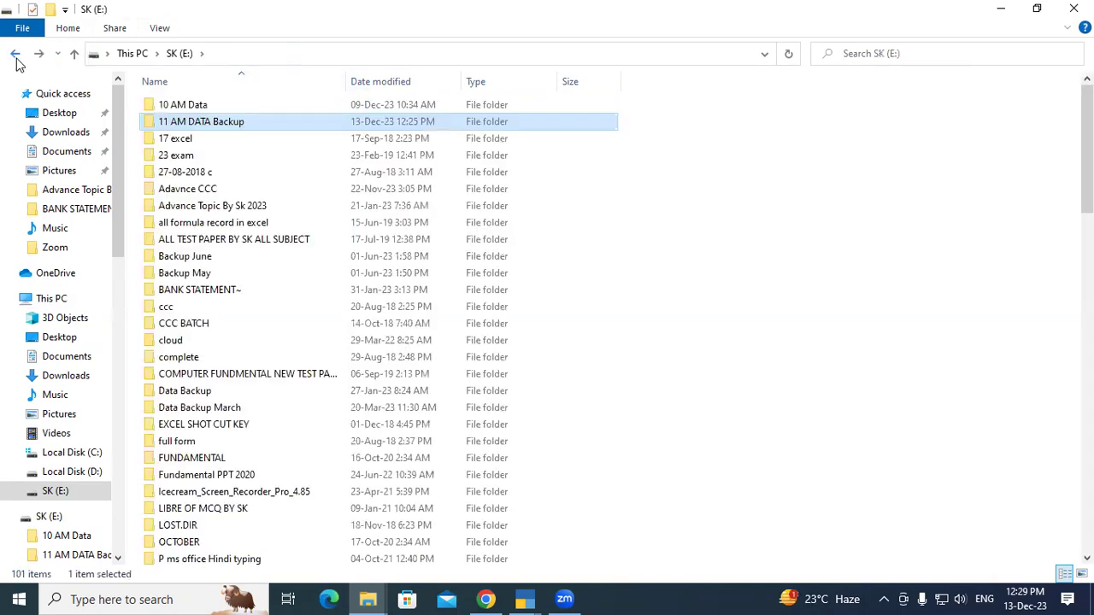
In Local Disk (C:), try naming a new folder Backup and decline the merge prompt.
click(14, 55)
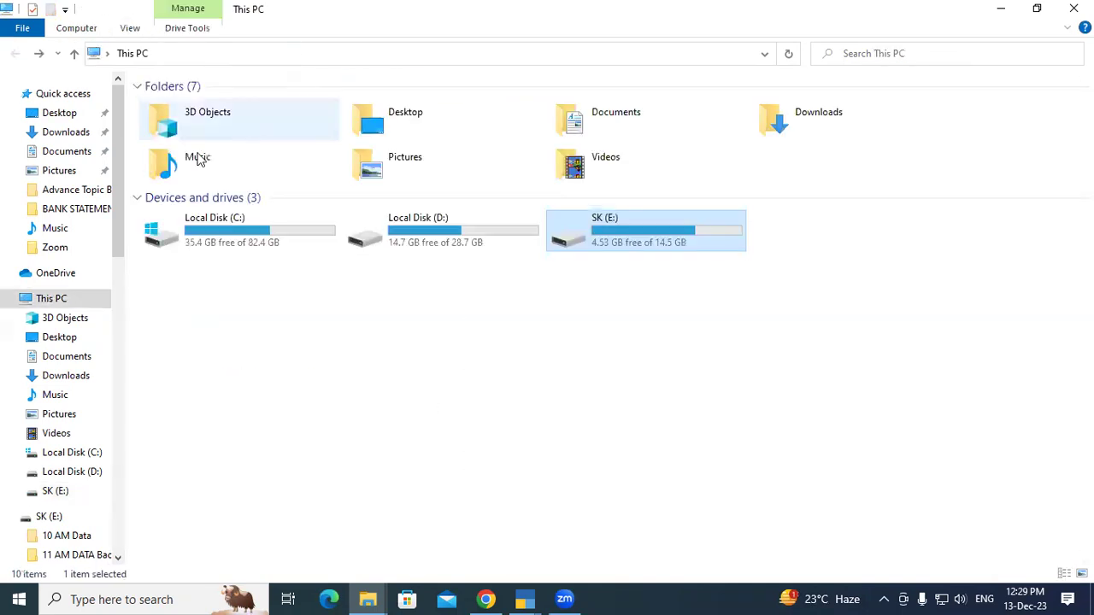
double_click(251, 237)
right_click(328, 236)
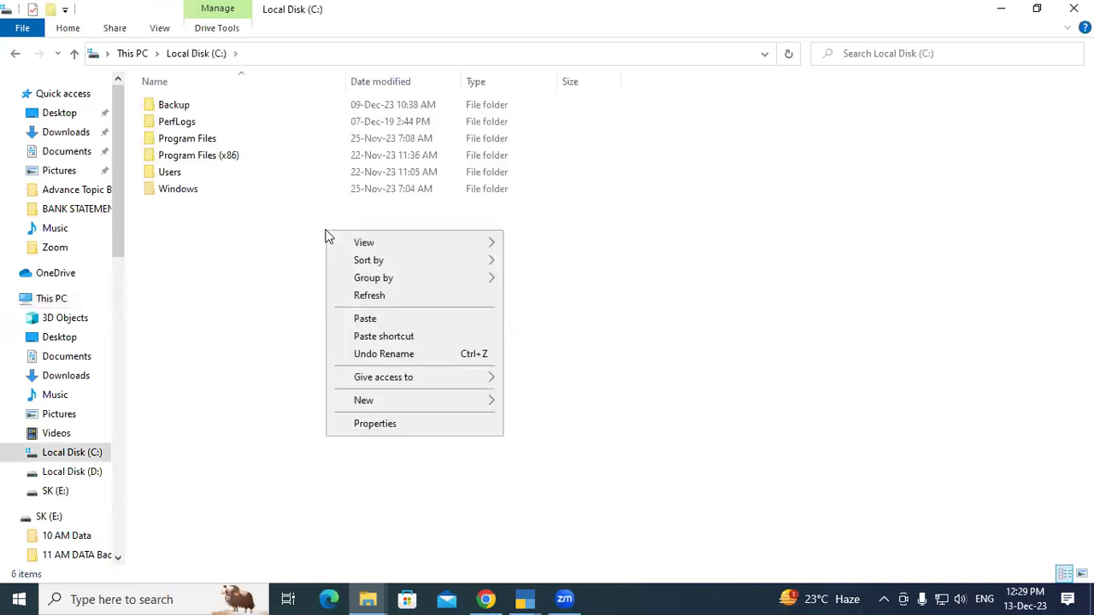
mouse_move(379, 405)
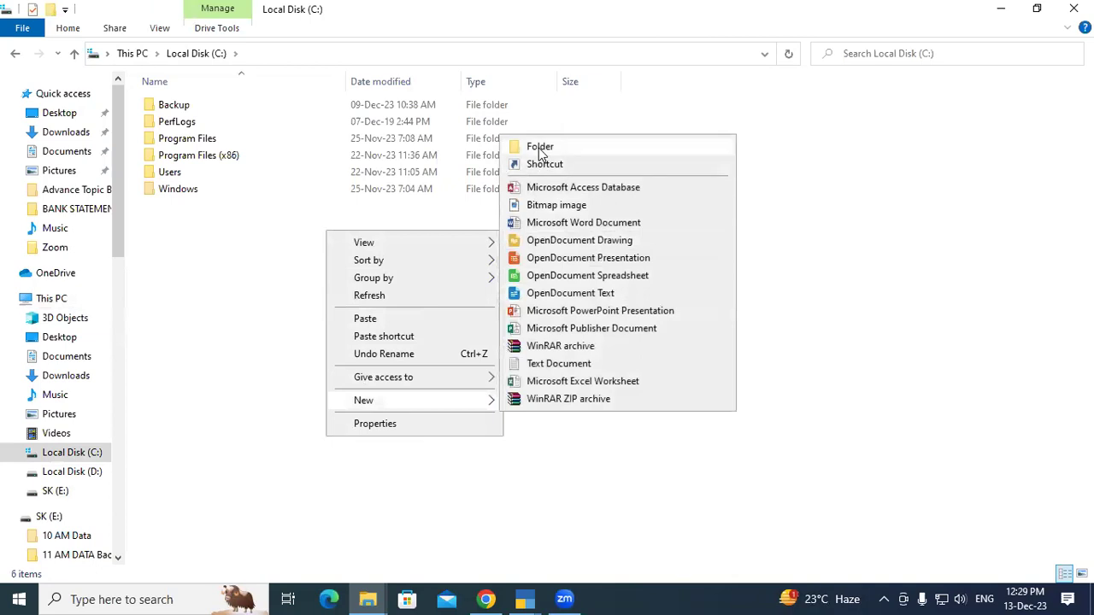
click(540, 147)
text(Backup)
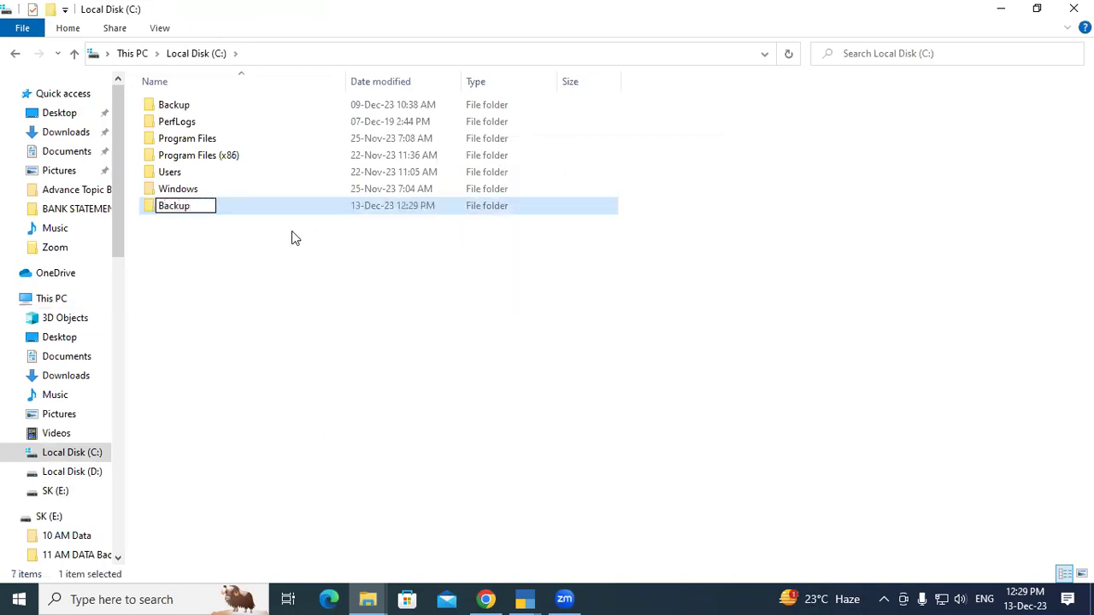
key(Return)
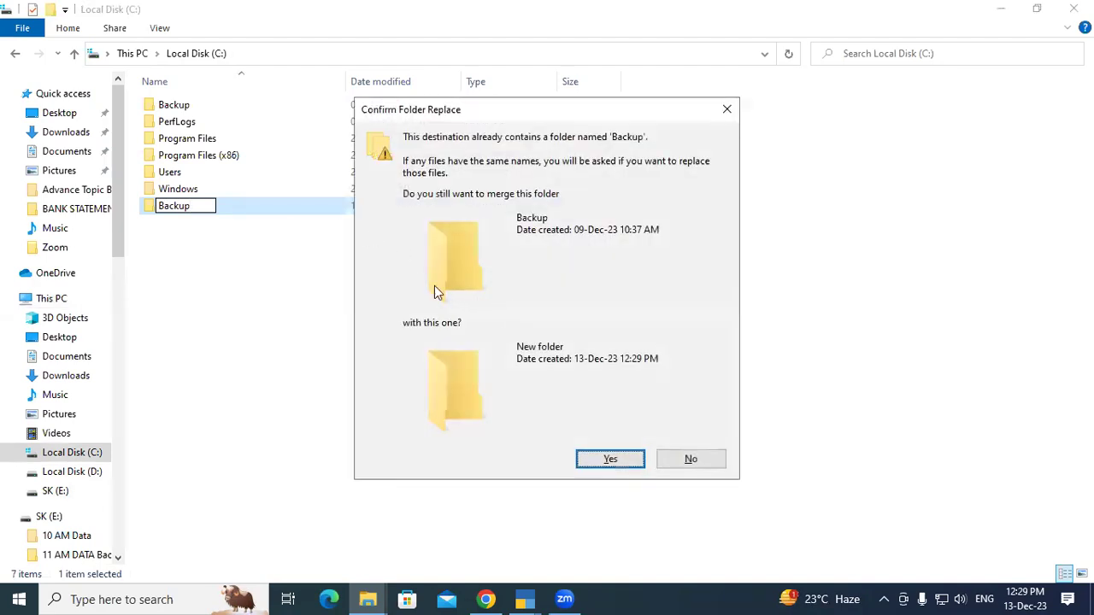
click(688, 459)
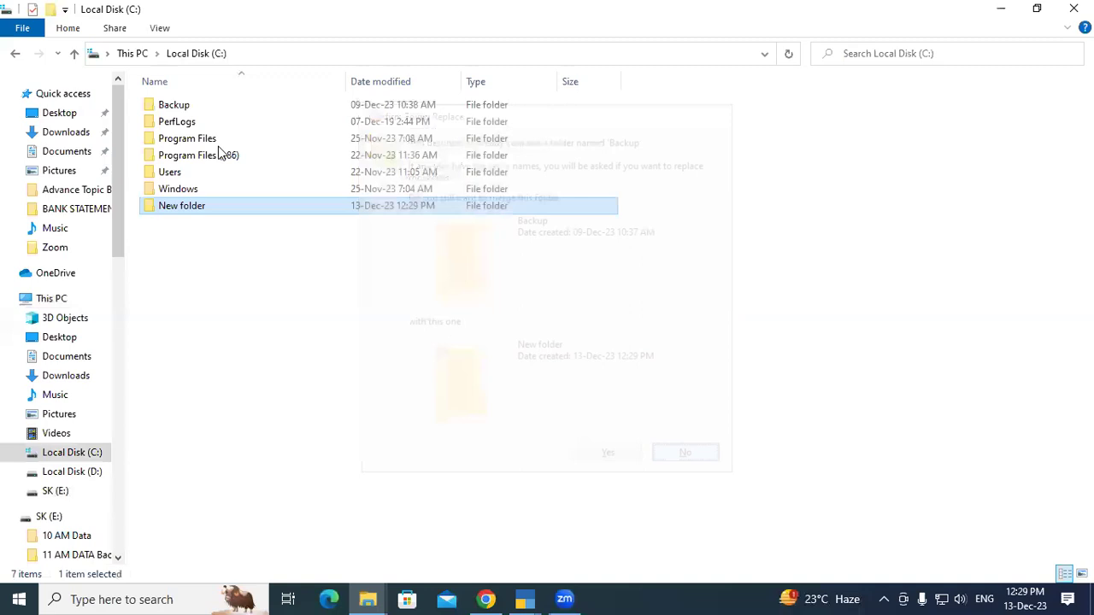
Delete the old Backup folder, create a fresh Backup folder, and close File Explorer.
click(181, 106)
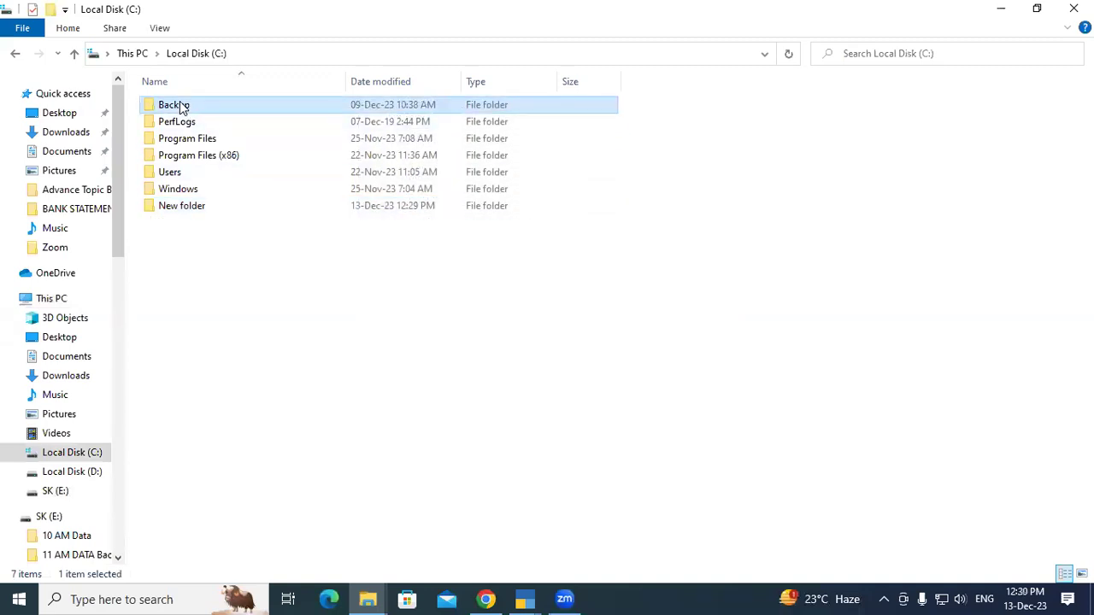
key(Delete)
right_click(275, 248)
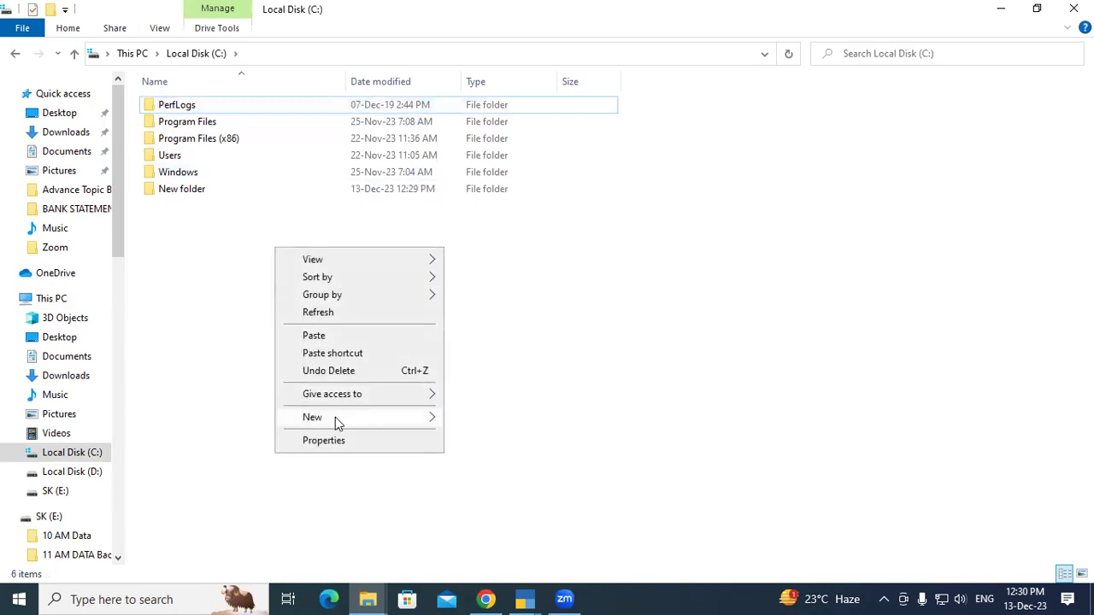
mouse_move(335, 417)
click(469, 166)
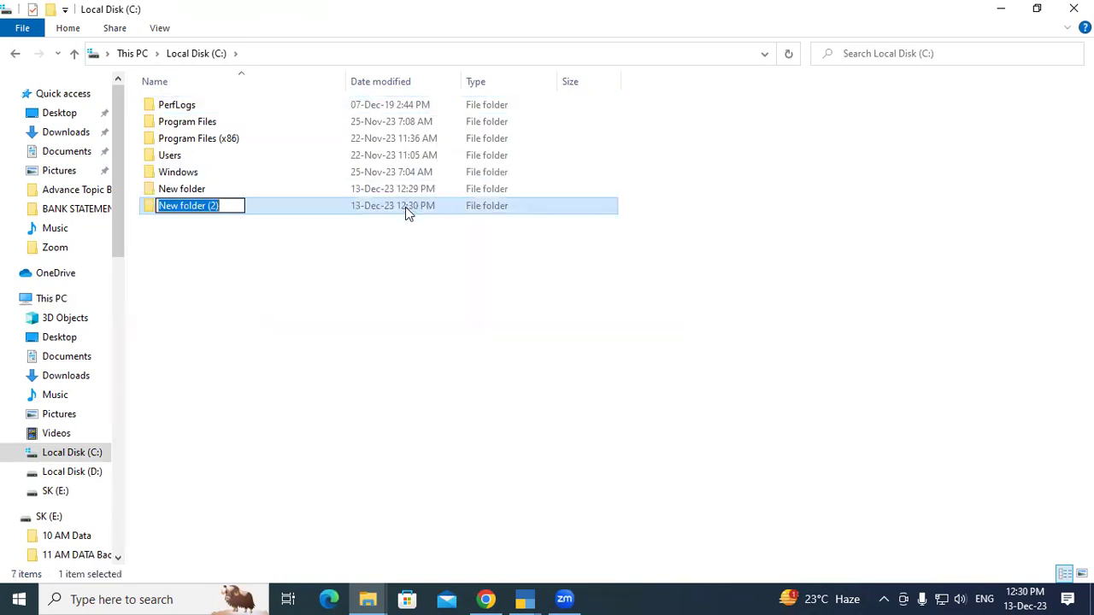
text(Backup)
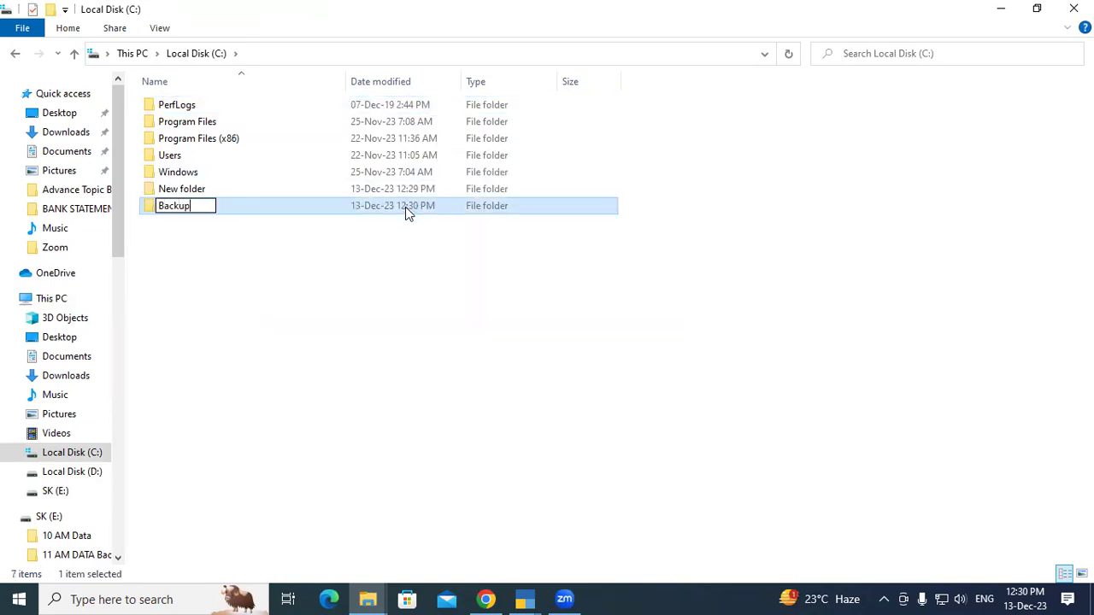
key(Return)
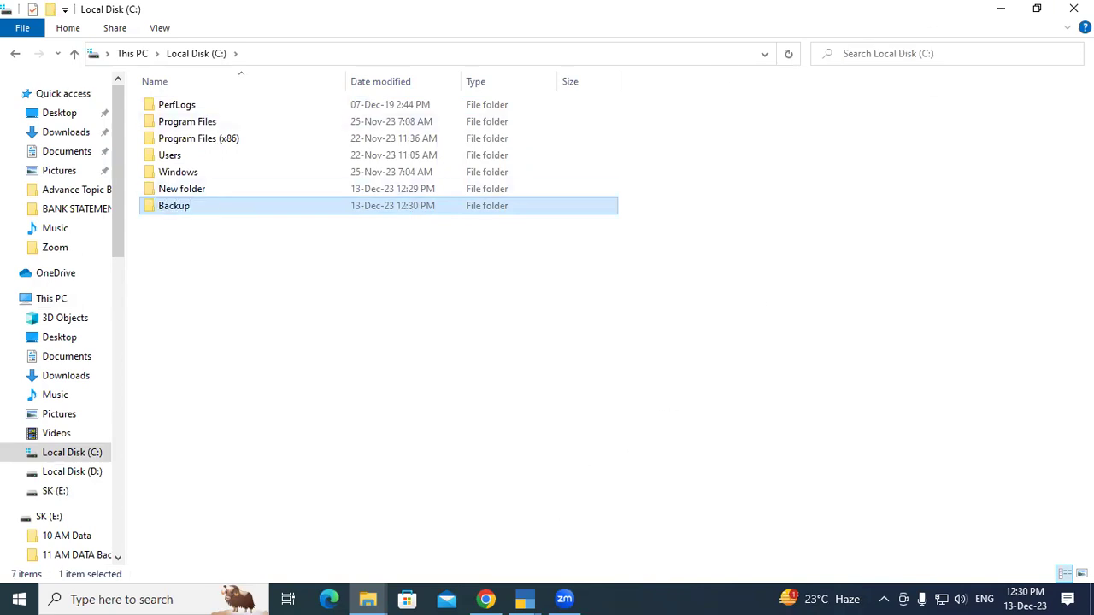
click(1073, 9)
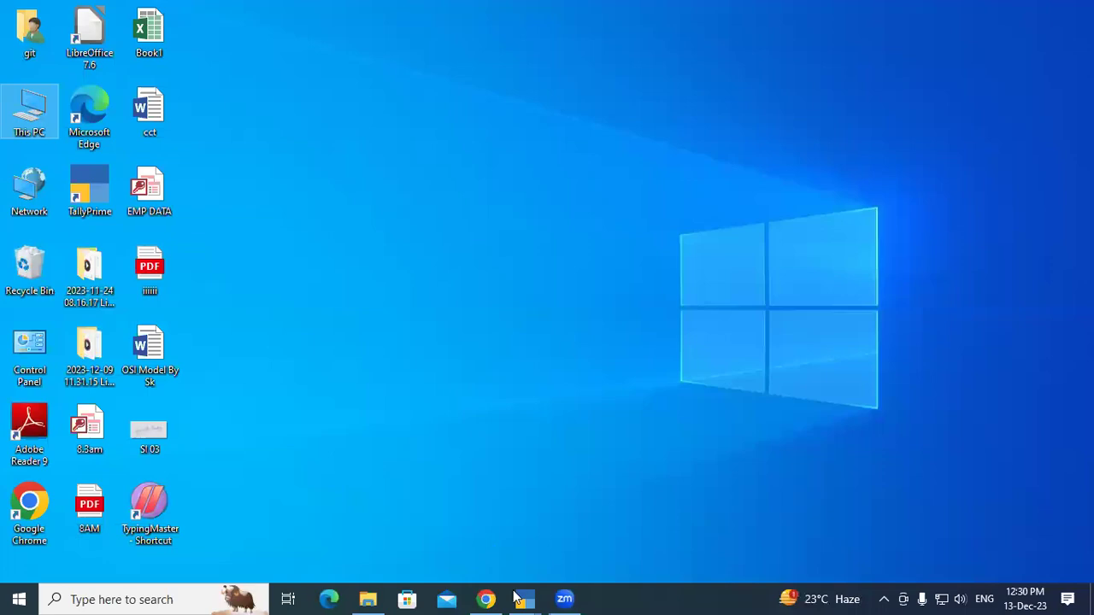
Reopen Backup Companies in TallyPrime and set C:\Backup as the destination.
click(518, 599)
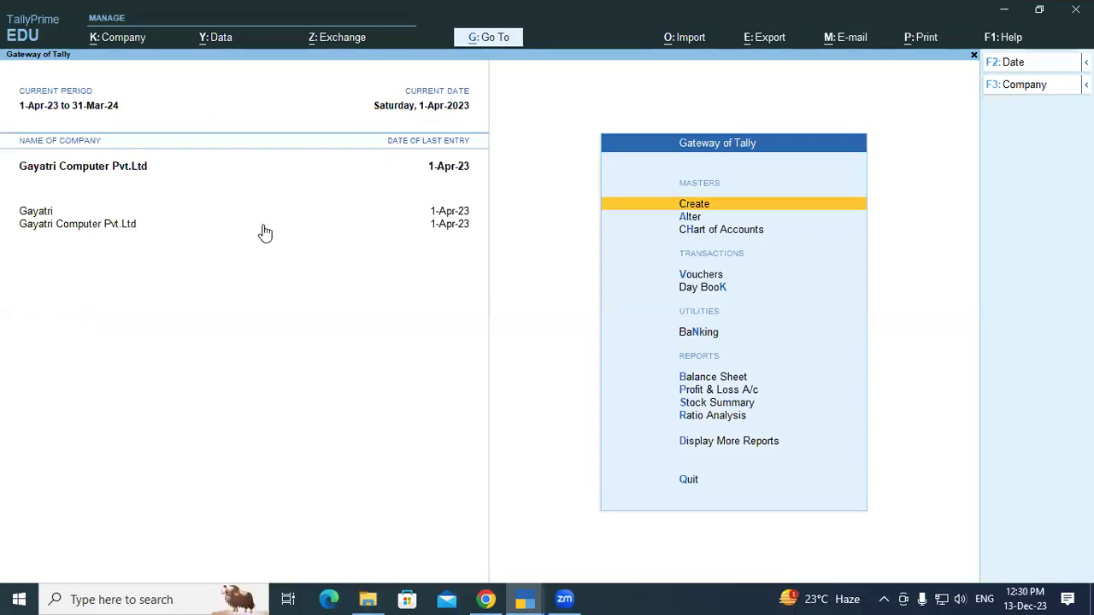
key(alt+y)
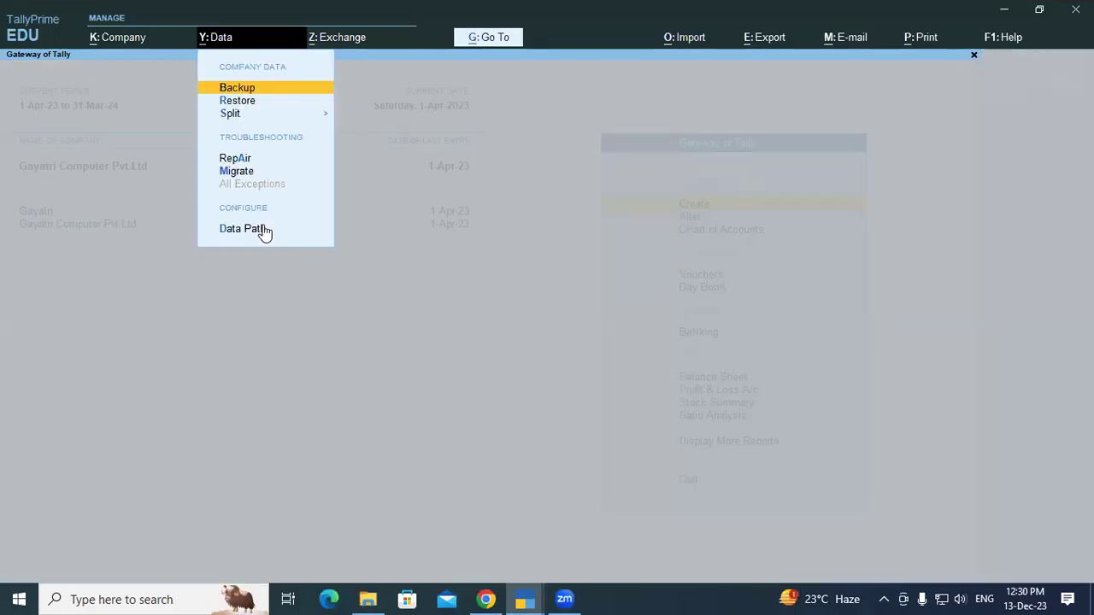
click(261, 226)
key(Return)
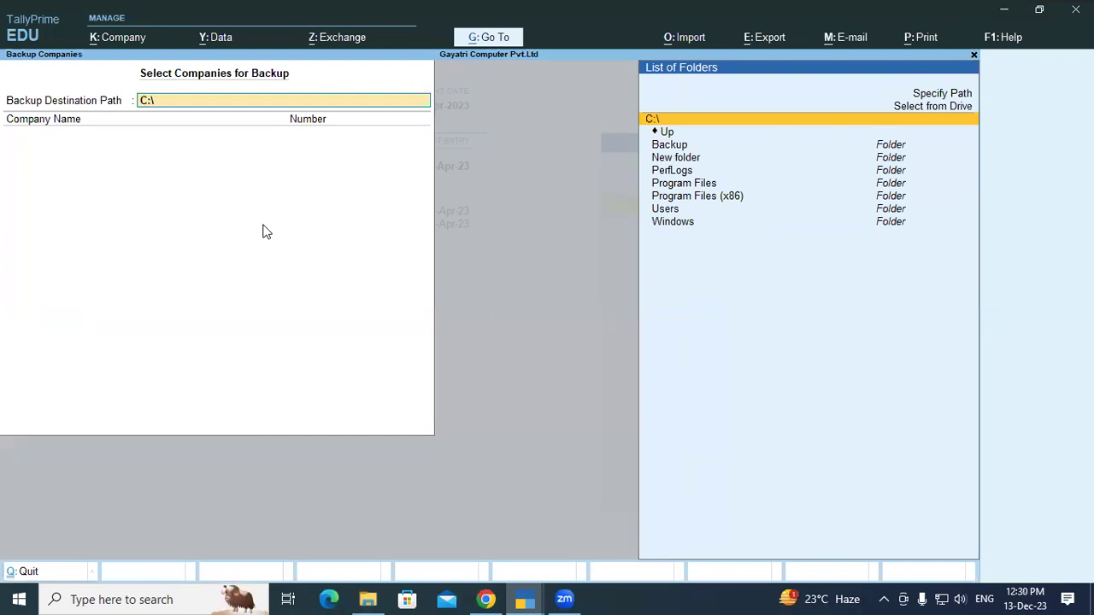
key(Down)
key(Down)
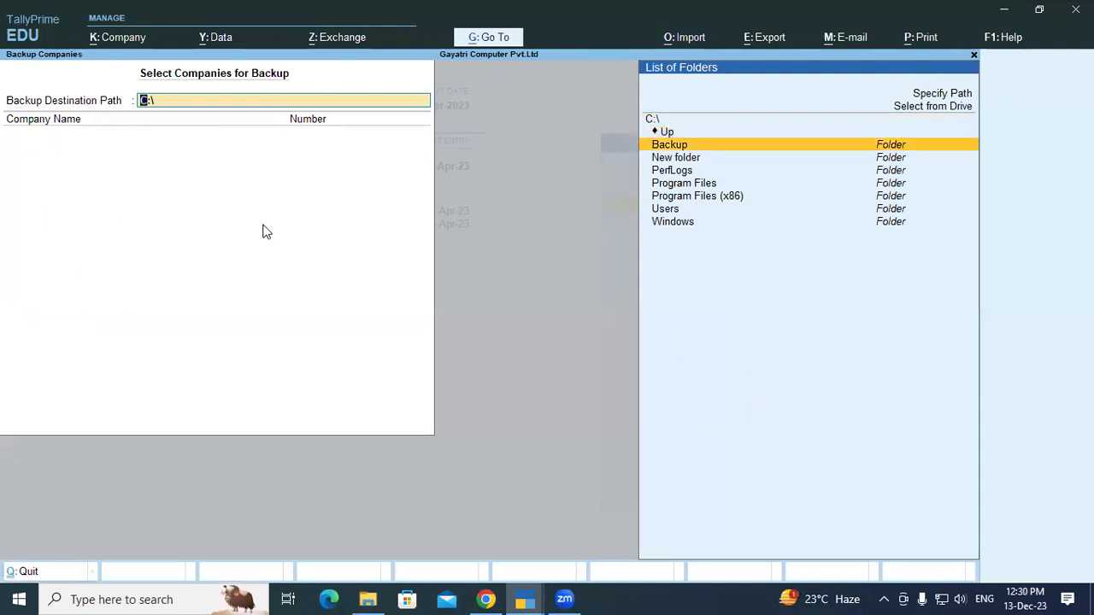
key(Return)
key(Return)
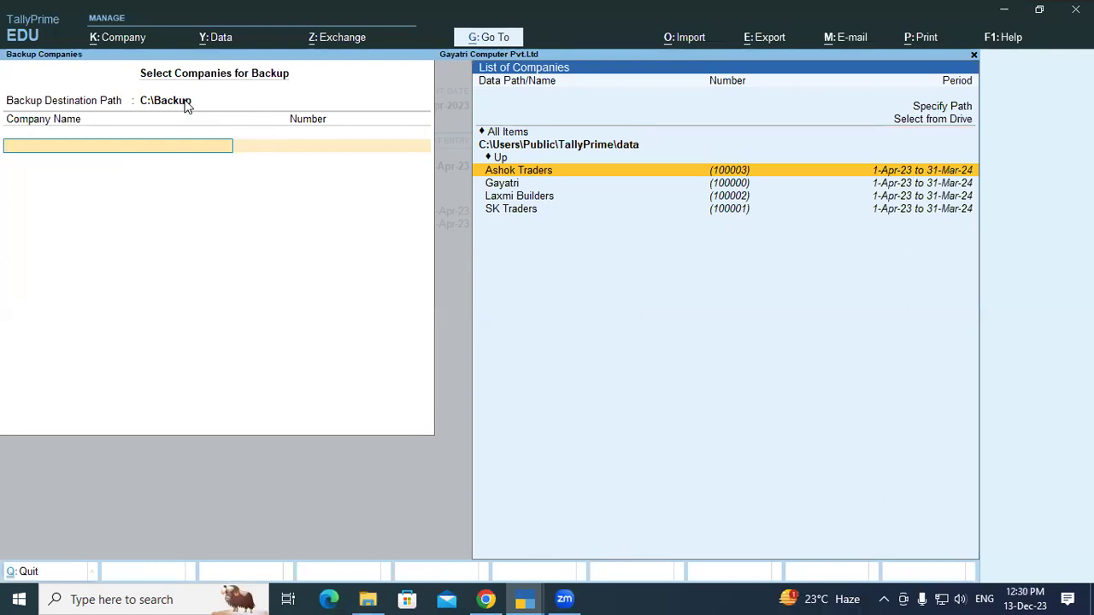
Select Laxmi Builders for backup and finish the company list to run it.
key(Down)
key(Down)
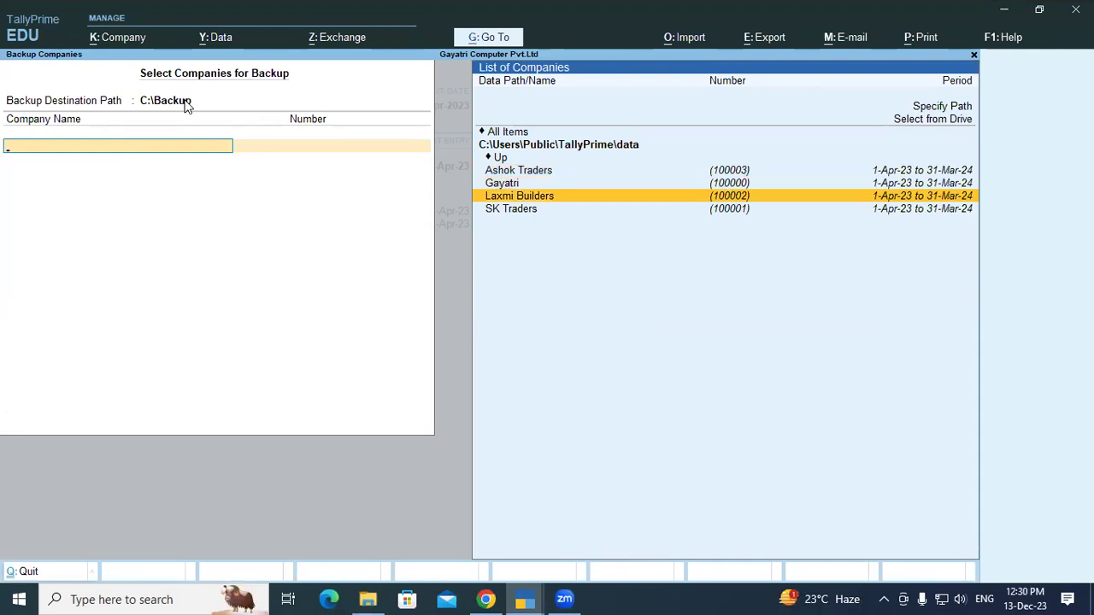
key(Return)
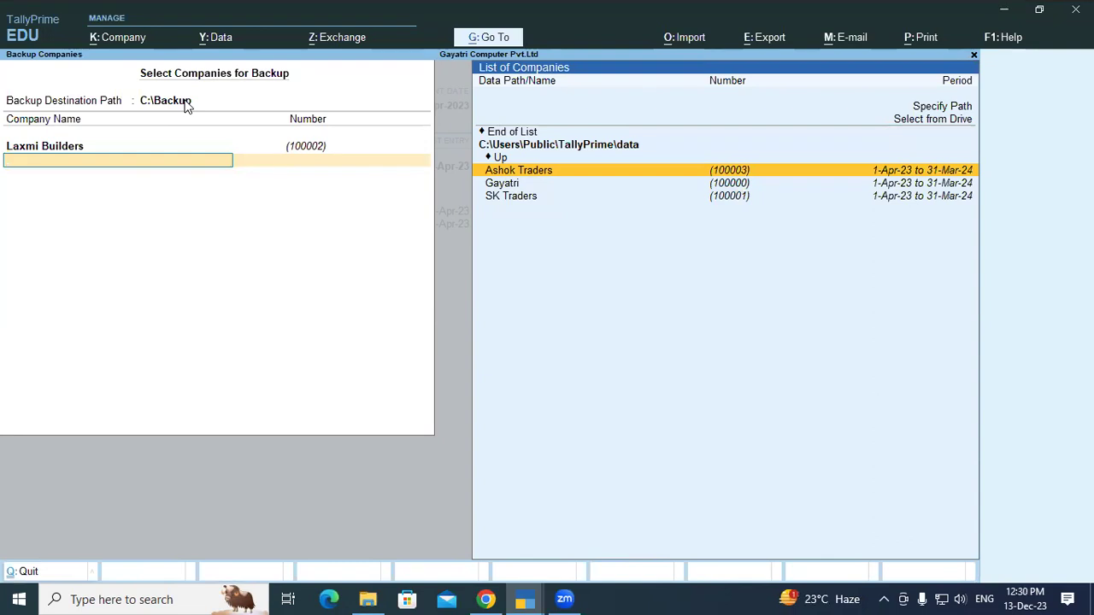
key(Up)
key(Up)
key(Up)
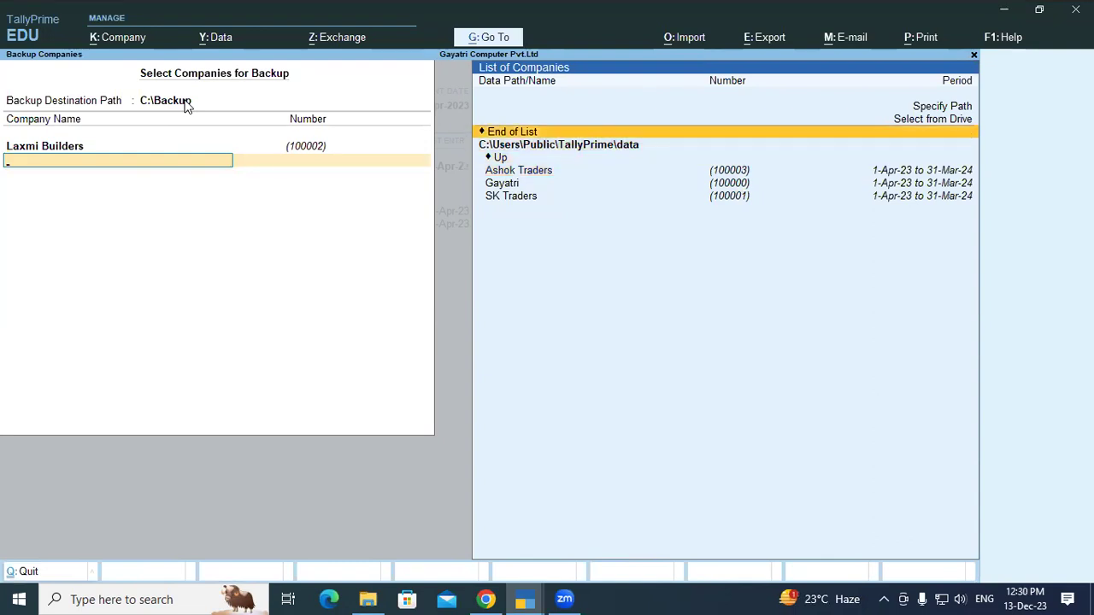
key(Return)
key(Return)
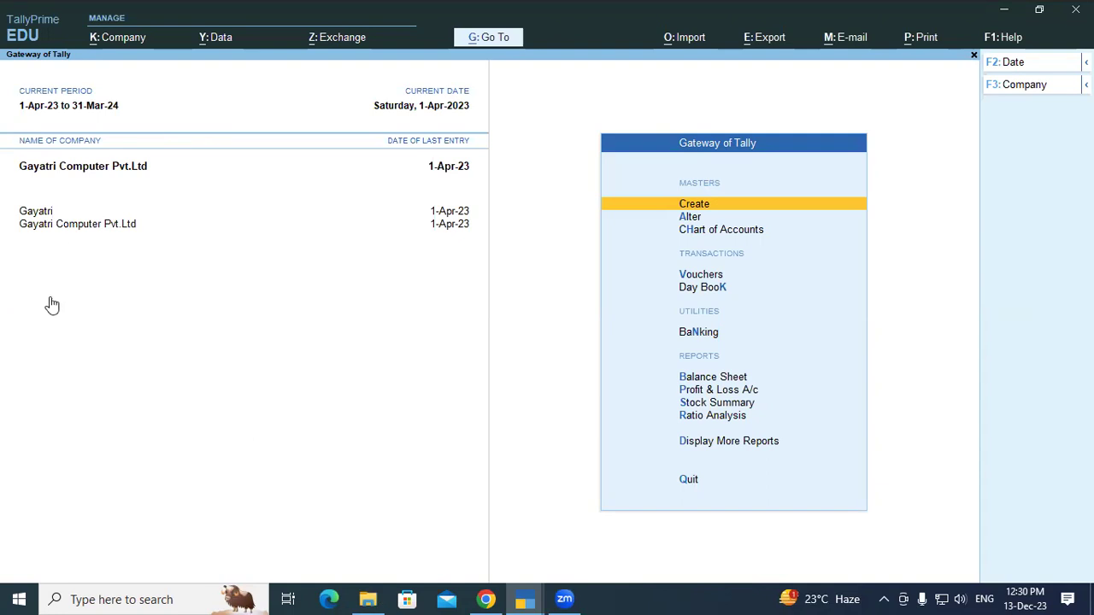
key(alt+Tab)
click(266, 233)
double_click(266, 231)
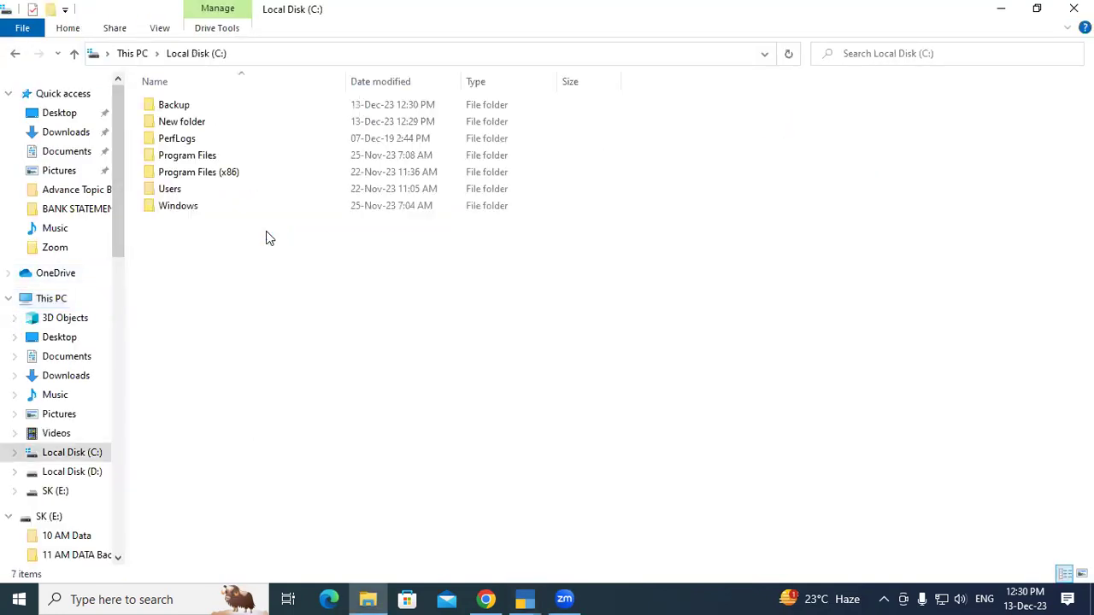
double_click(181, 104)
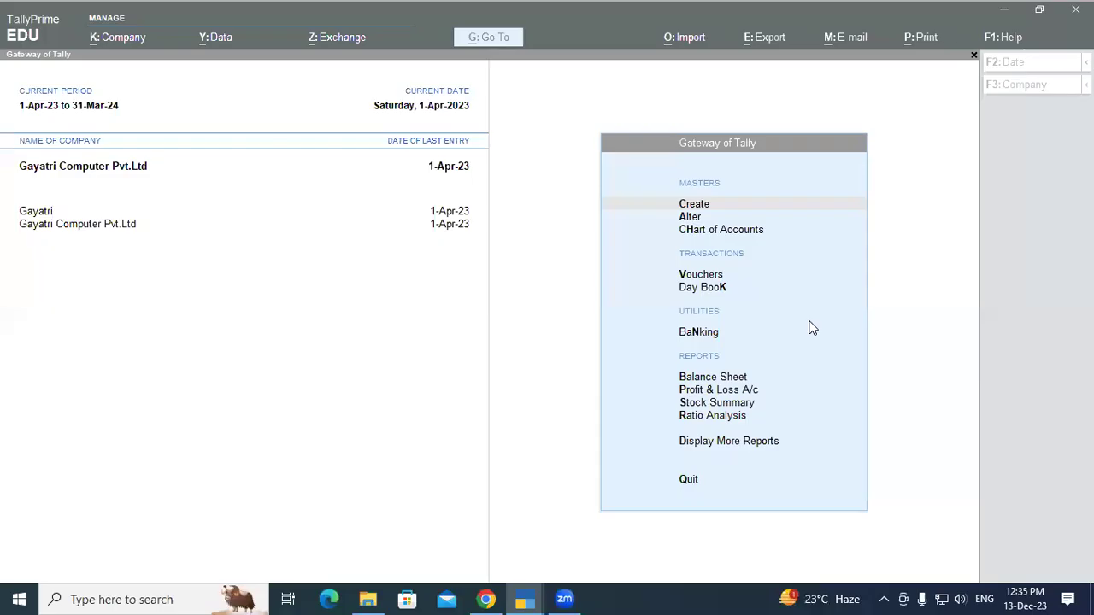
click(381, 362)
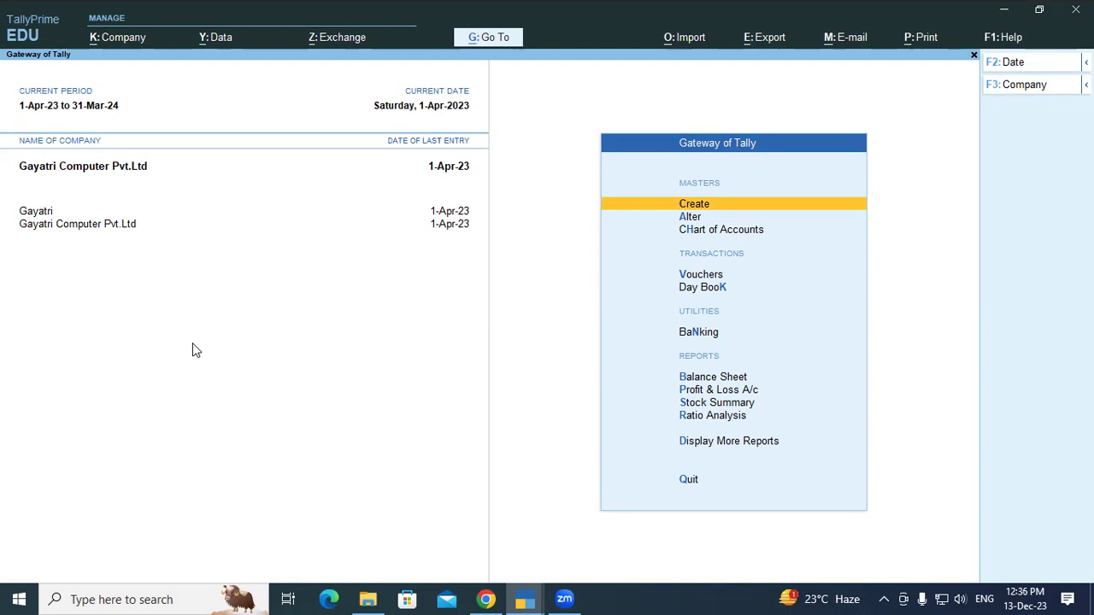
Open Data > Restore and bring up the drive list for the restore destination path.
click(221, 40)
click(234, 100)
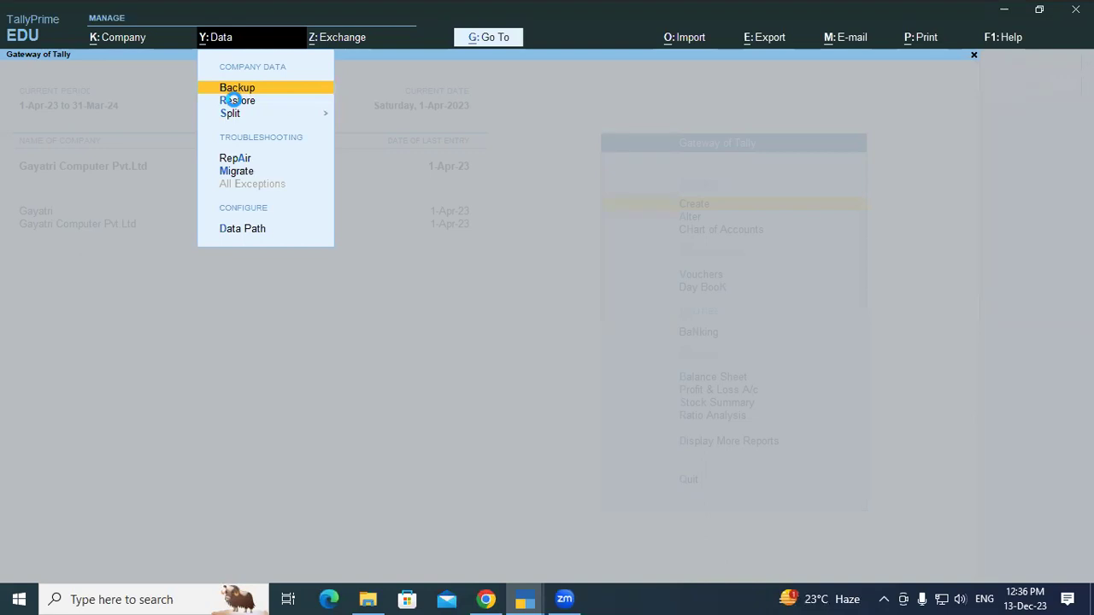
click(233, 101)
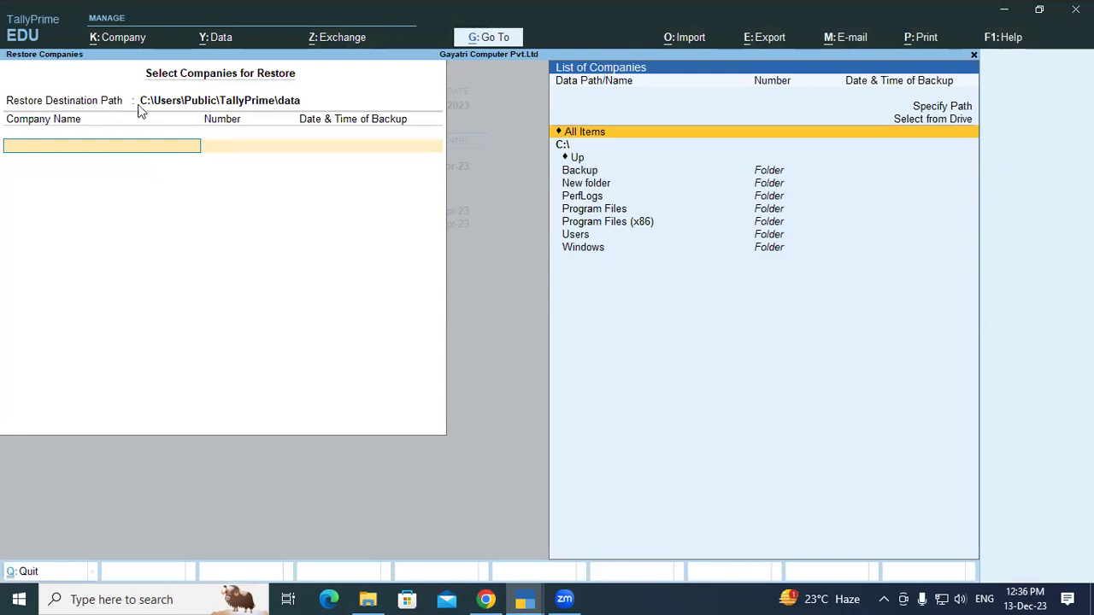
click(228, 104)
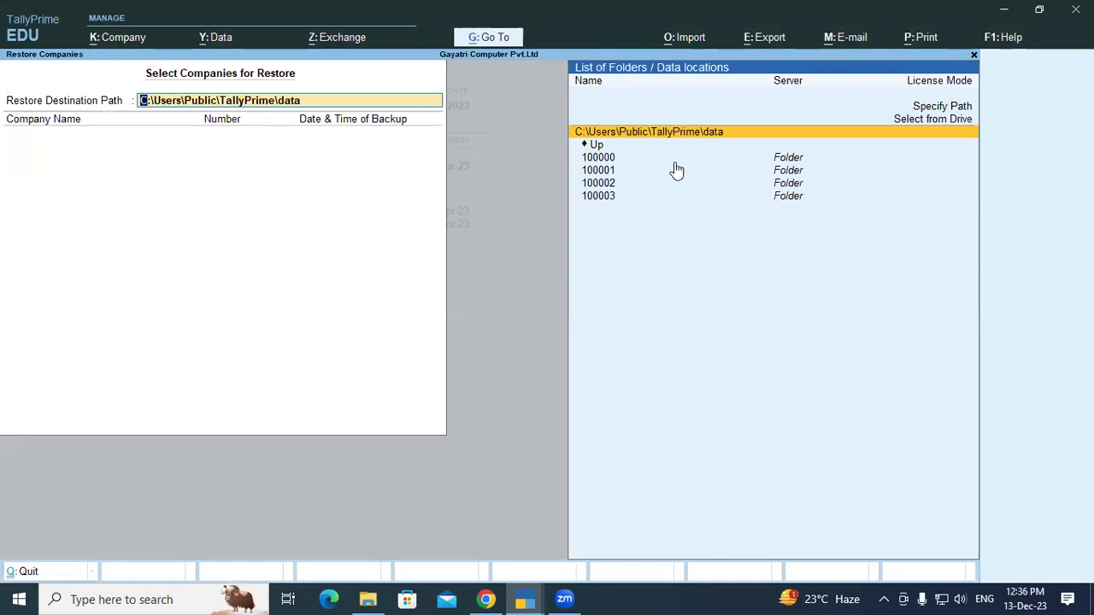
key(Up)
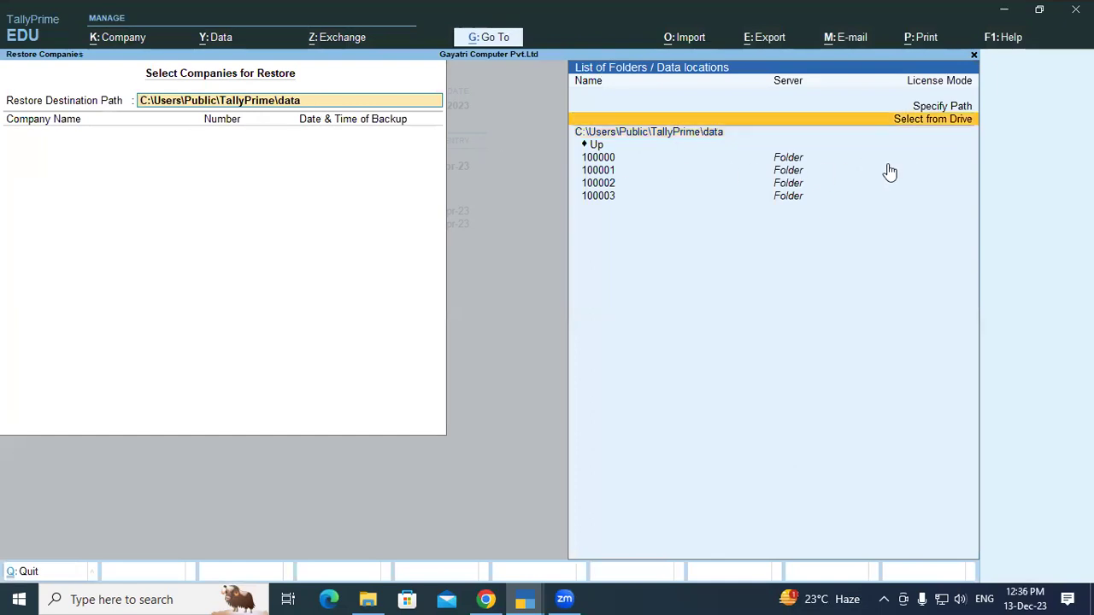
key(Return)
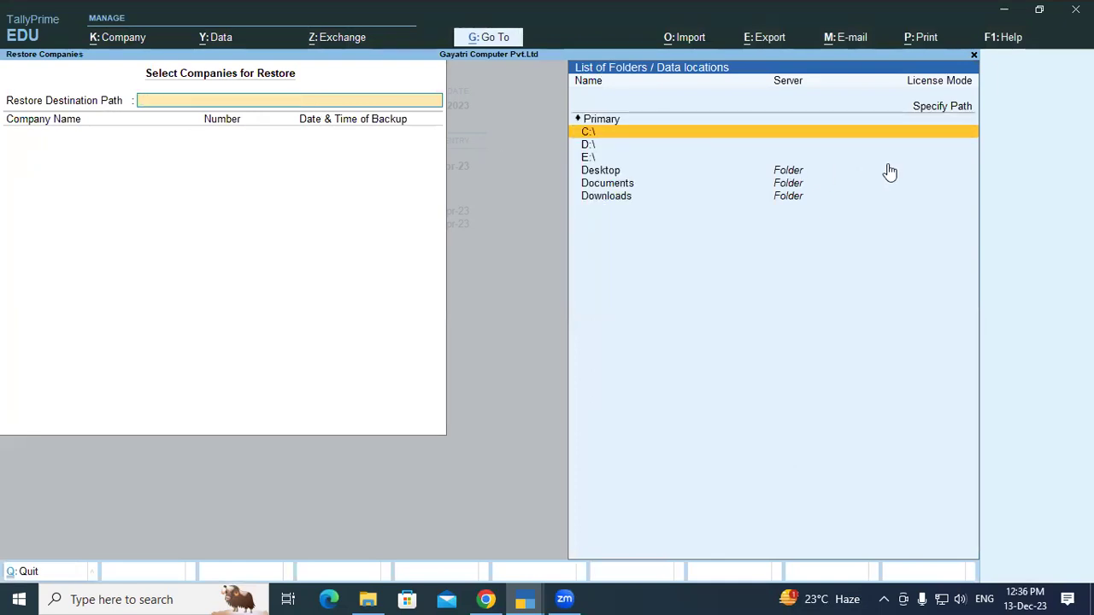
Choose the E:\ drive and accept it as the restore destination path.
key(Down)
key(Down)
key(Return)
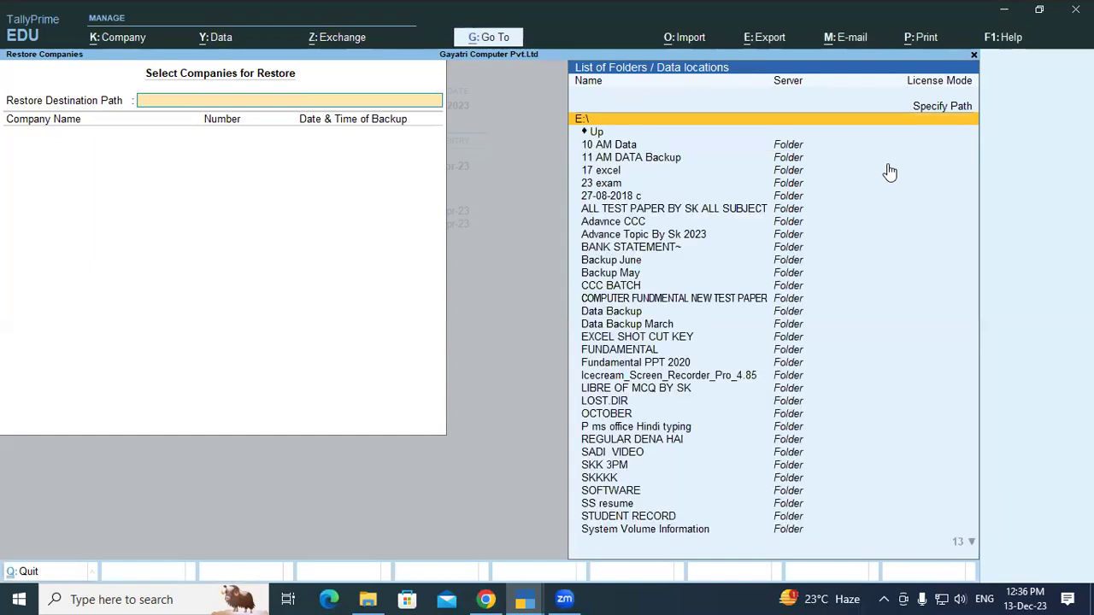
key(Return)
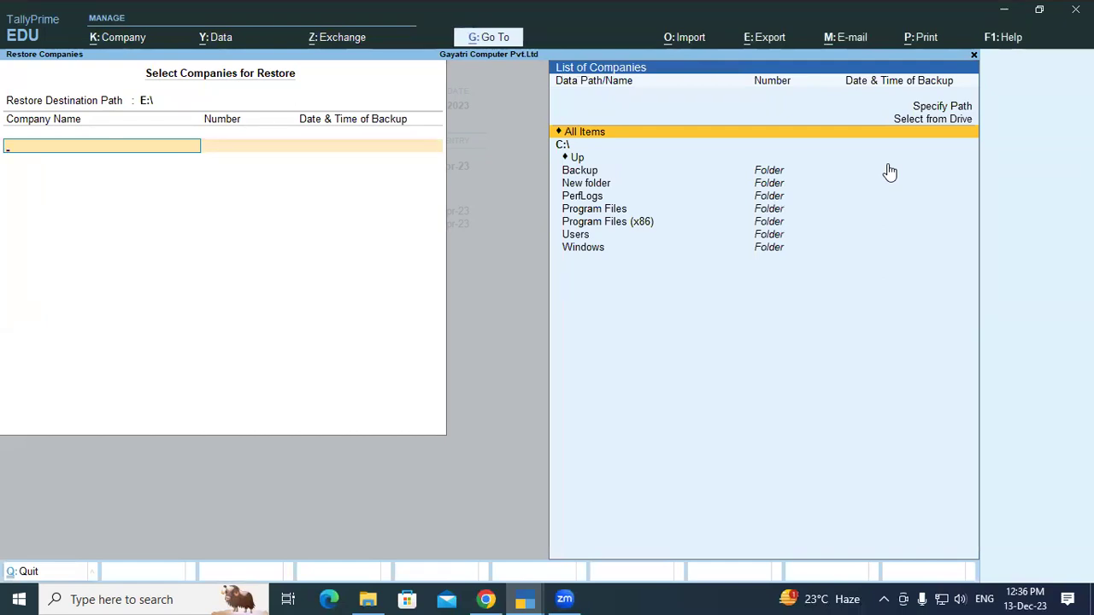
Browse to C:\Backup, add Laxmi Builders to the restore list, and end the list.
key(Up)
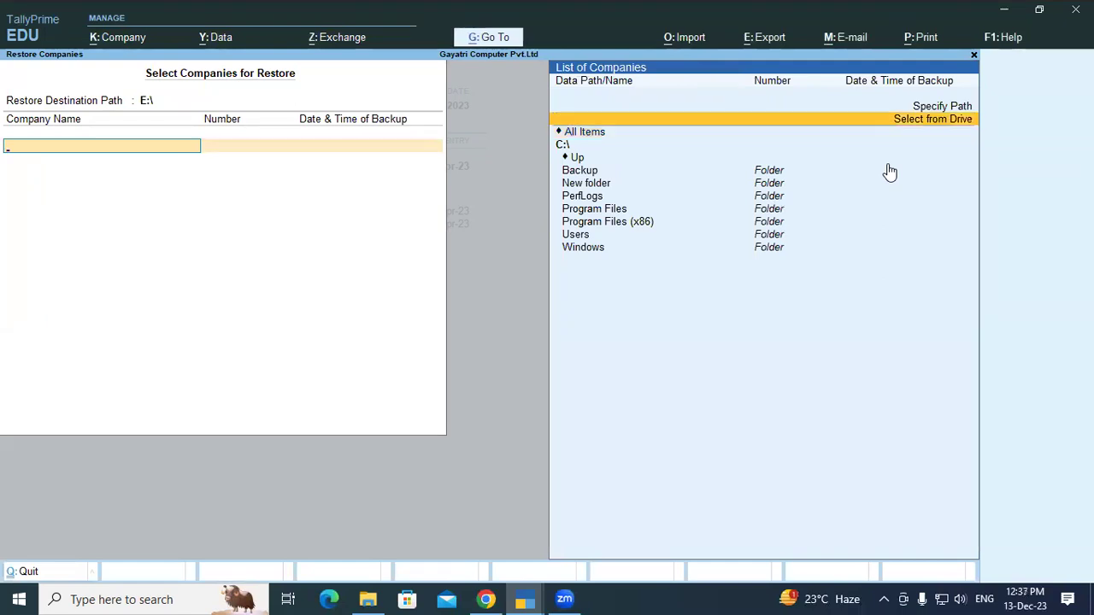
key(Return)
key(Return)
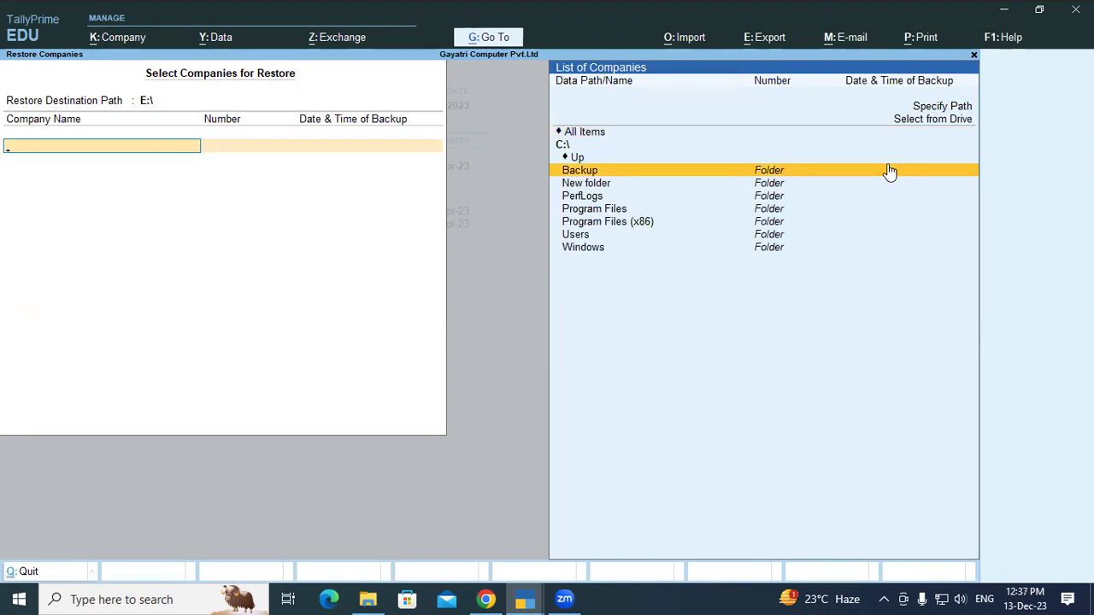
key(Return)
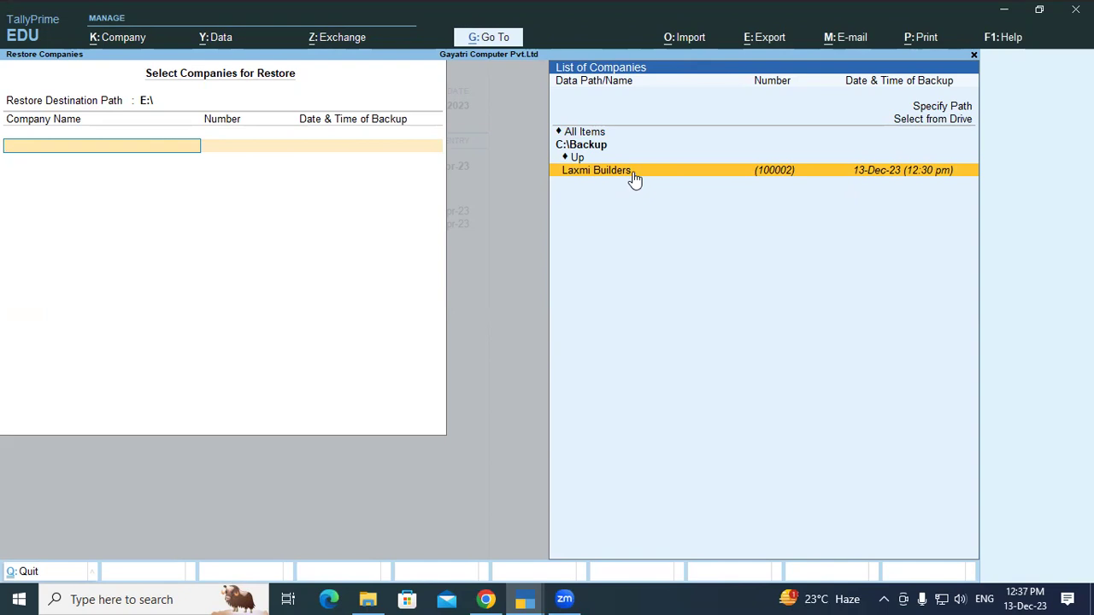
key(Return)
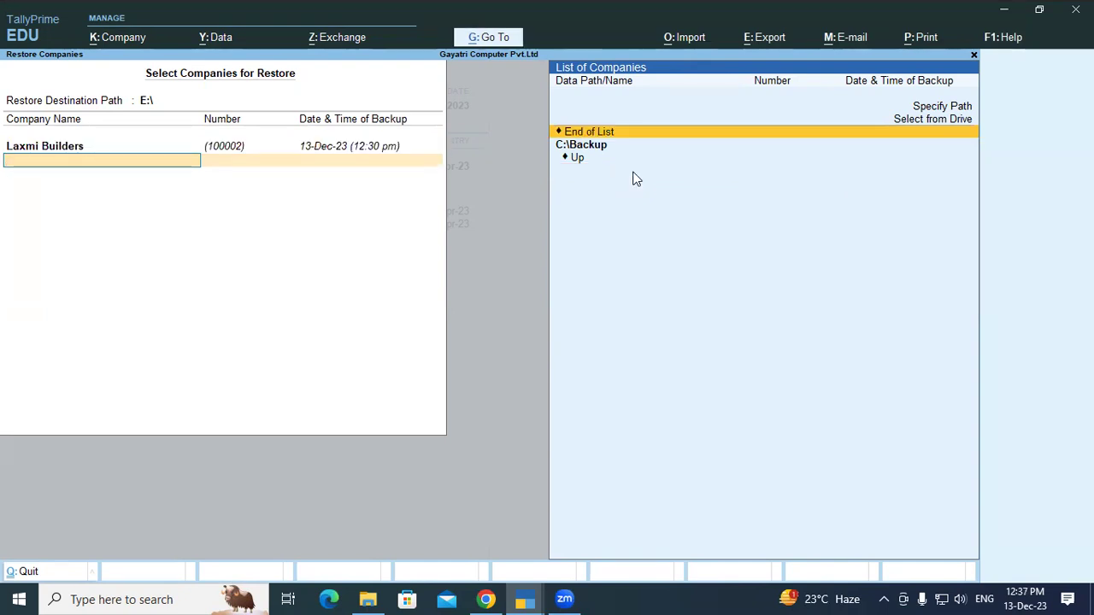
key(Return)
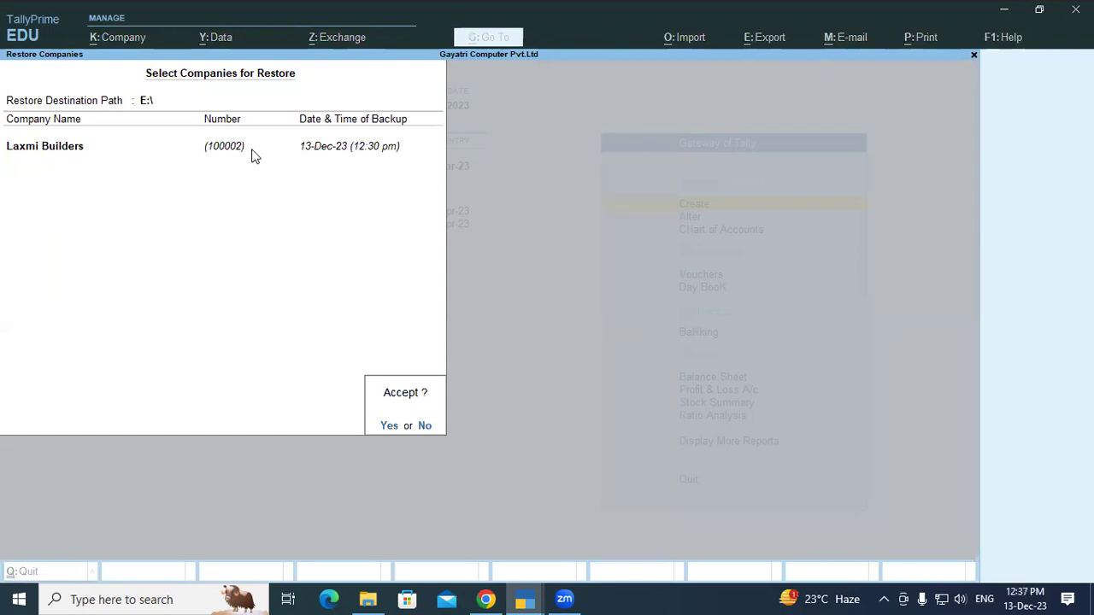
Confirm Yes to restore Laxmi Builders to E:\.
click(389, 426)
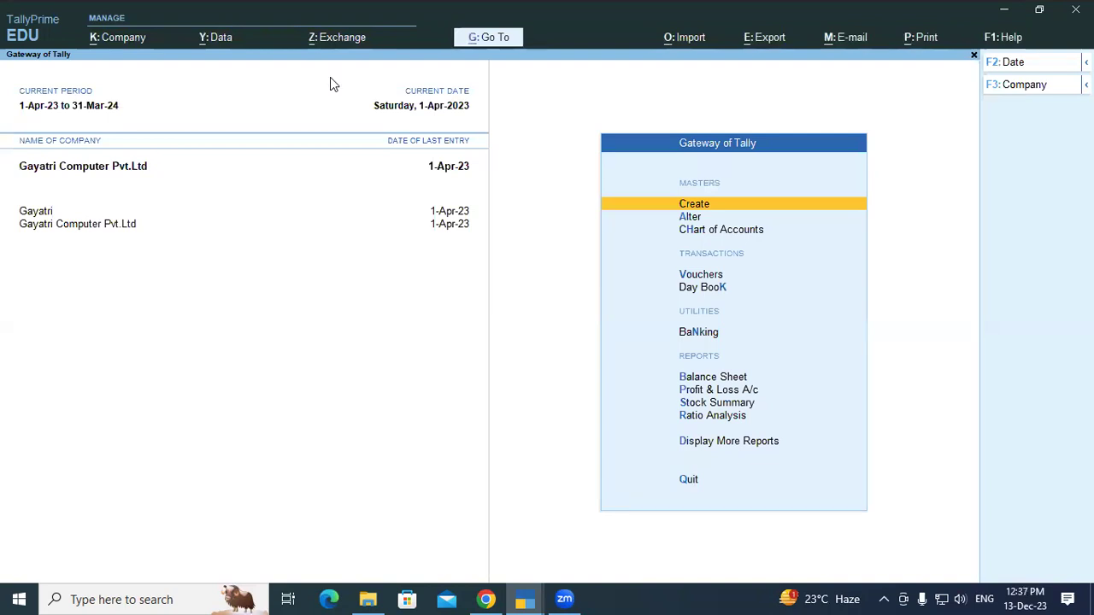
Switch to File Explorer, go to This PC, and open the SK (E:) drive.
key(alt+Tab)
click(15, 54)
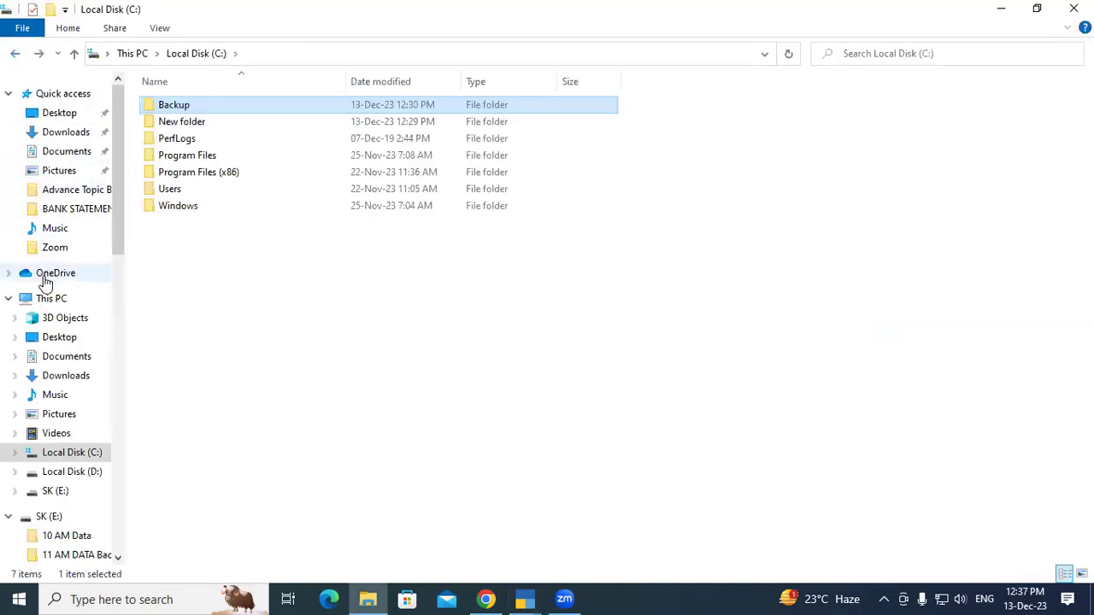
click(49, 300)
click(615, 238)
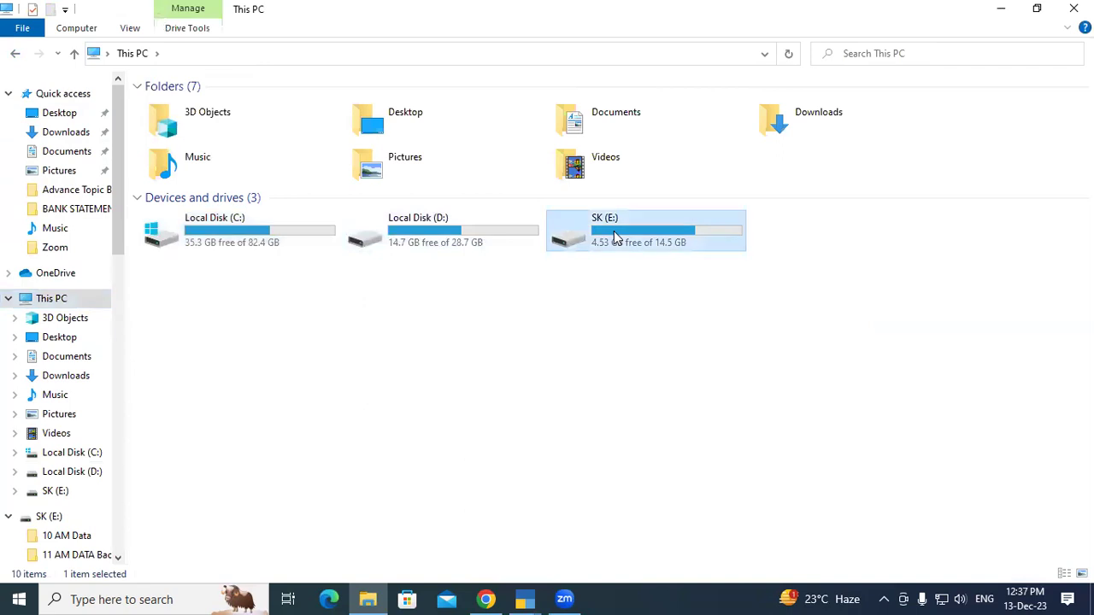
double_click(616, 238)
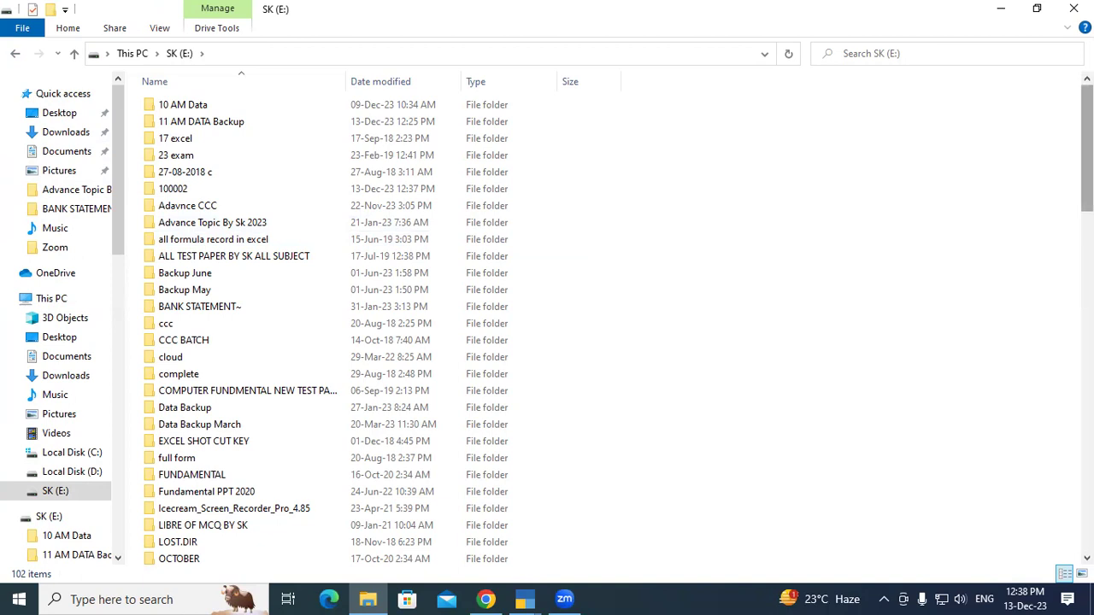
Scroll down the SK (E:) listing, then back up to the top where 100002 appears.
scroll(932, 158, down, 6)
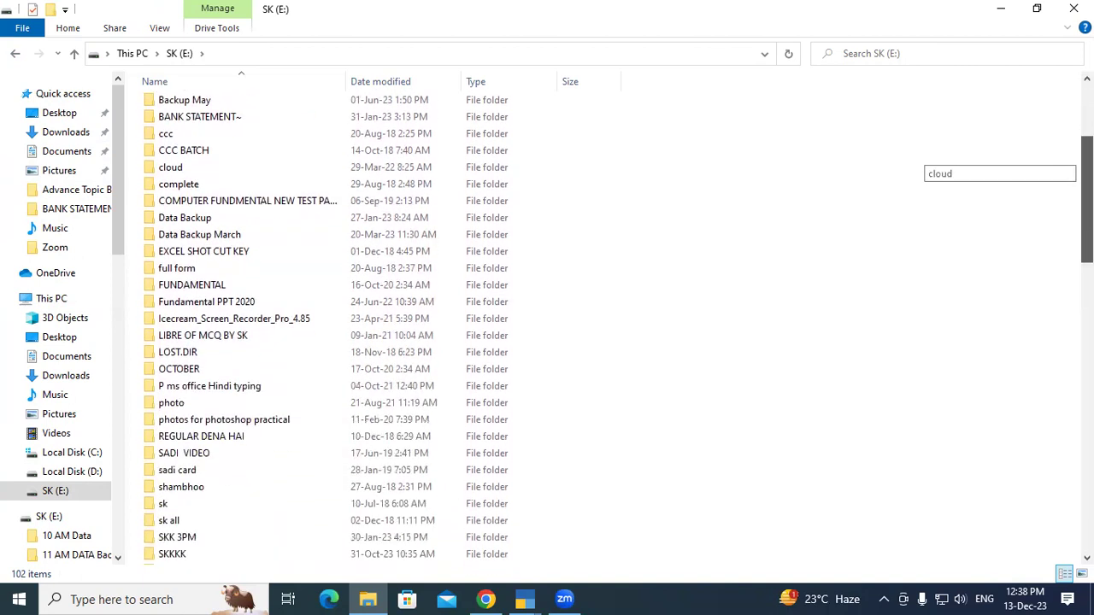
scroll(932, 158, down, 2)
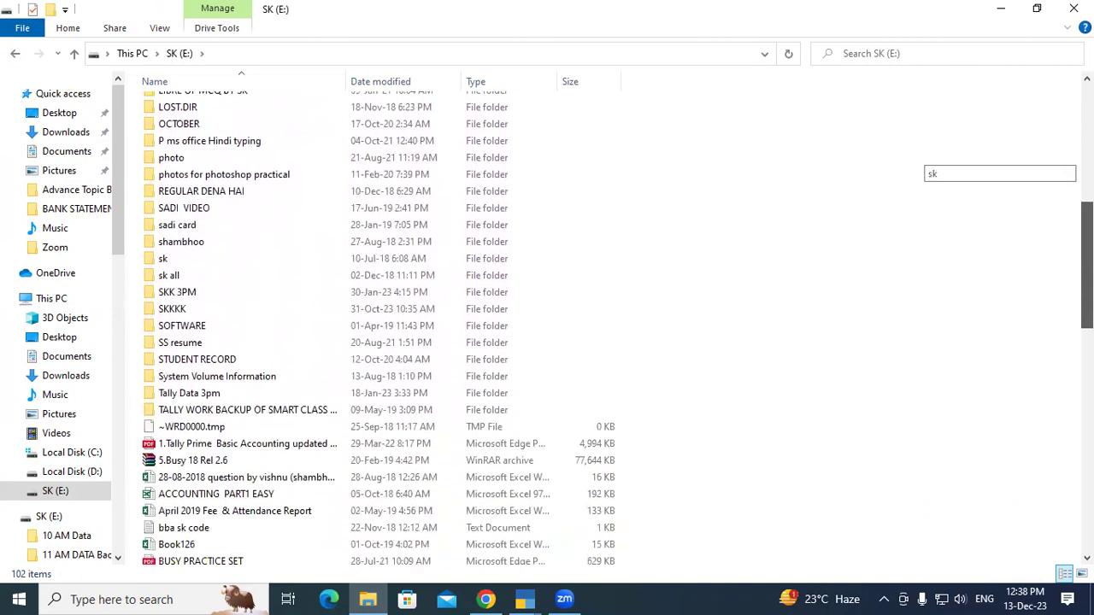
scroll(932, 158, down, 2)
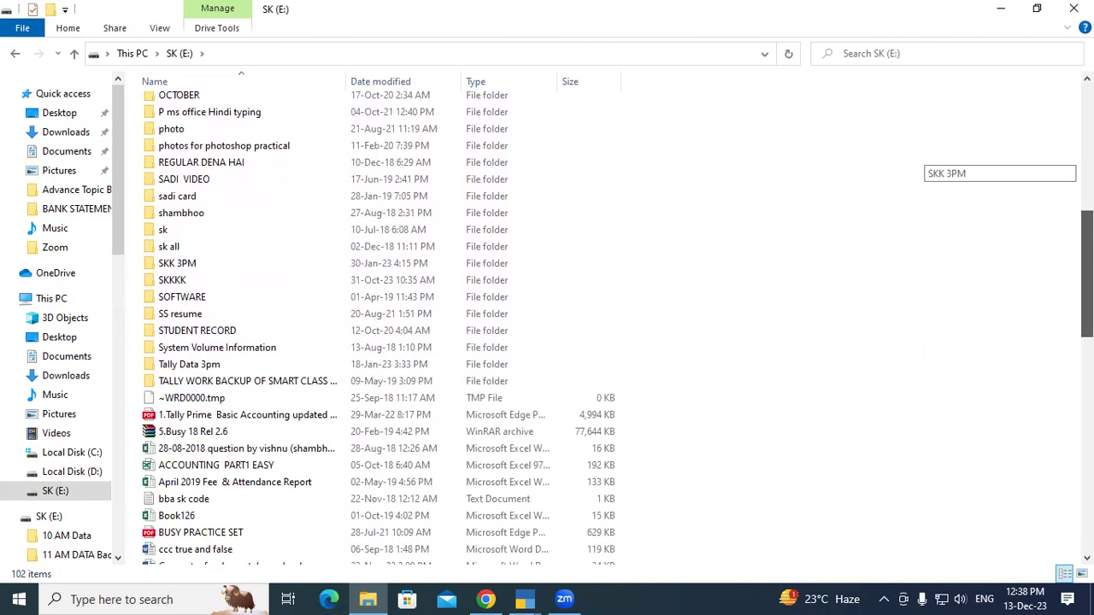
scroll(931, 158, down, 3)
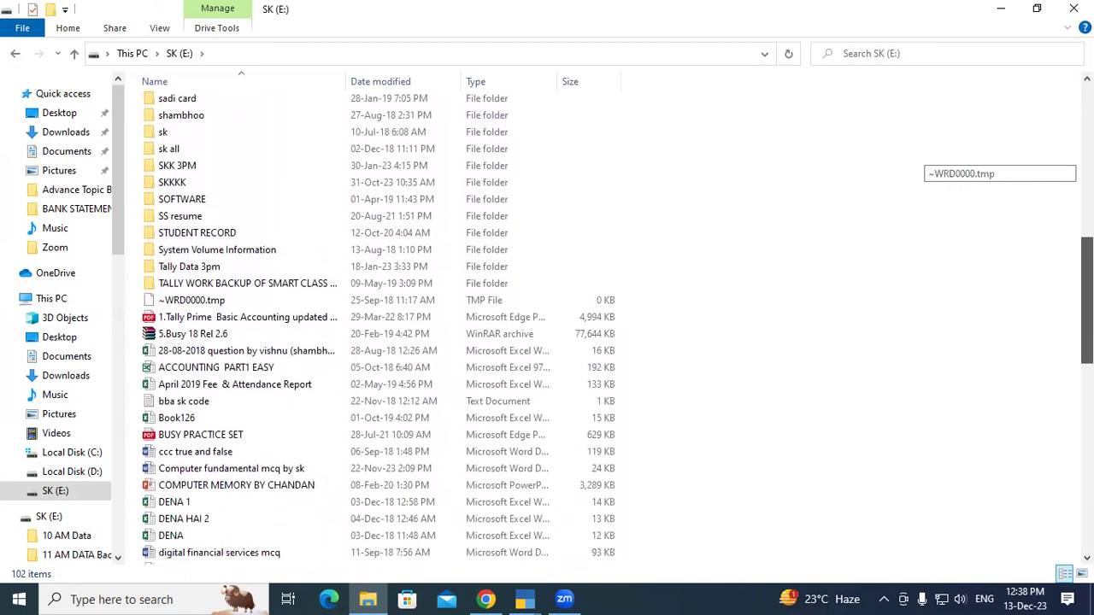
scroll(932, 159, down, 9)
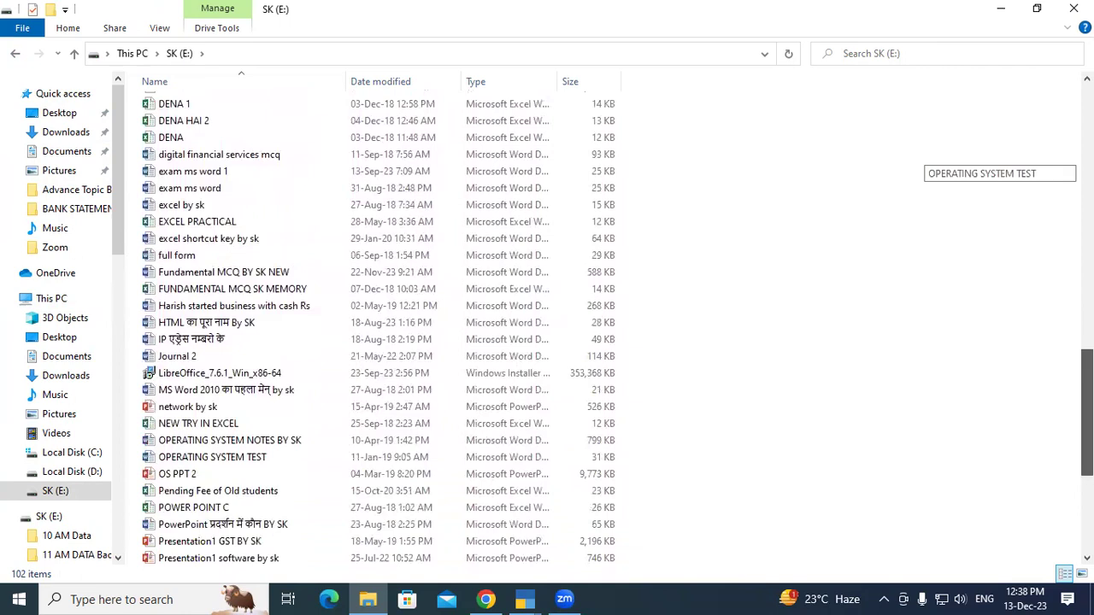
scroll(931, 159, down, 3)
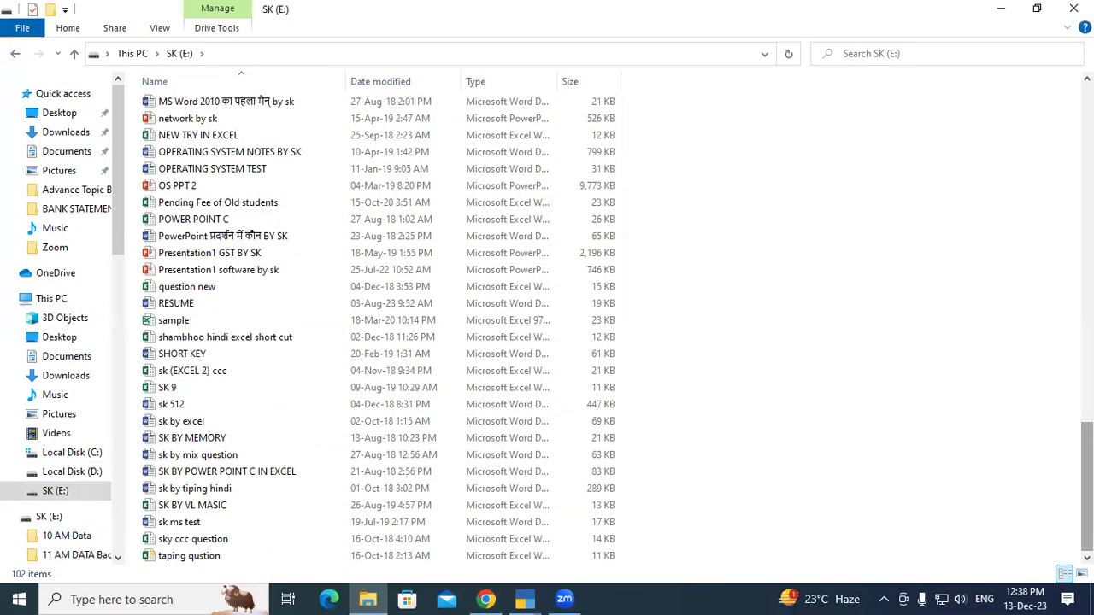
scroll(928, 457, up, 4)
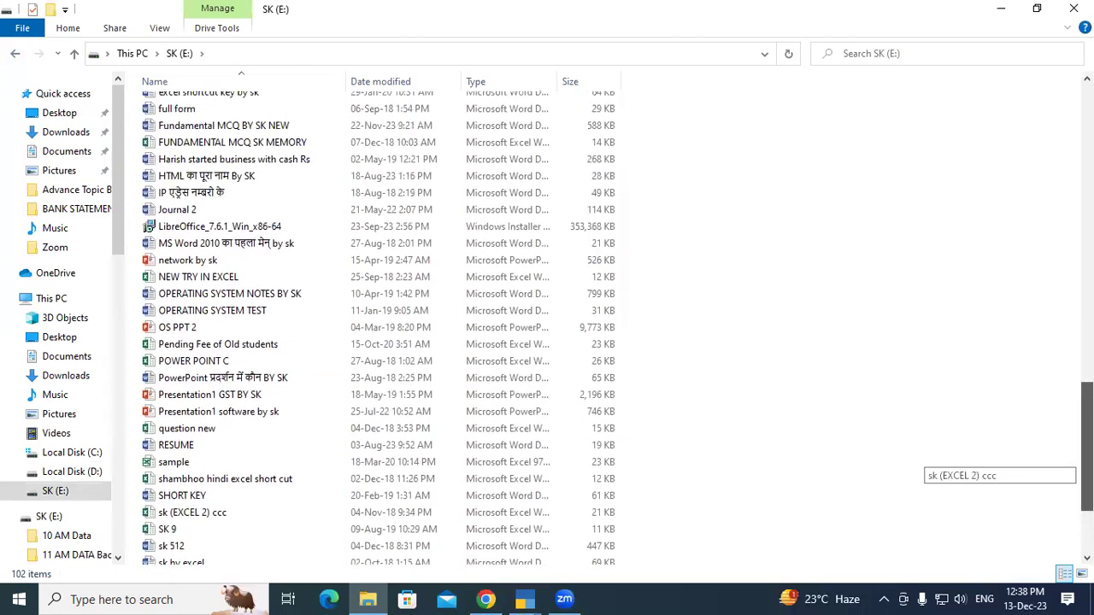
scroll(927, 462, up, 4)
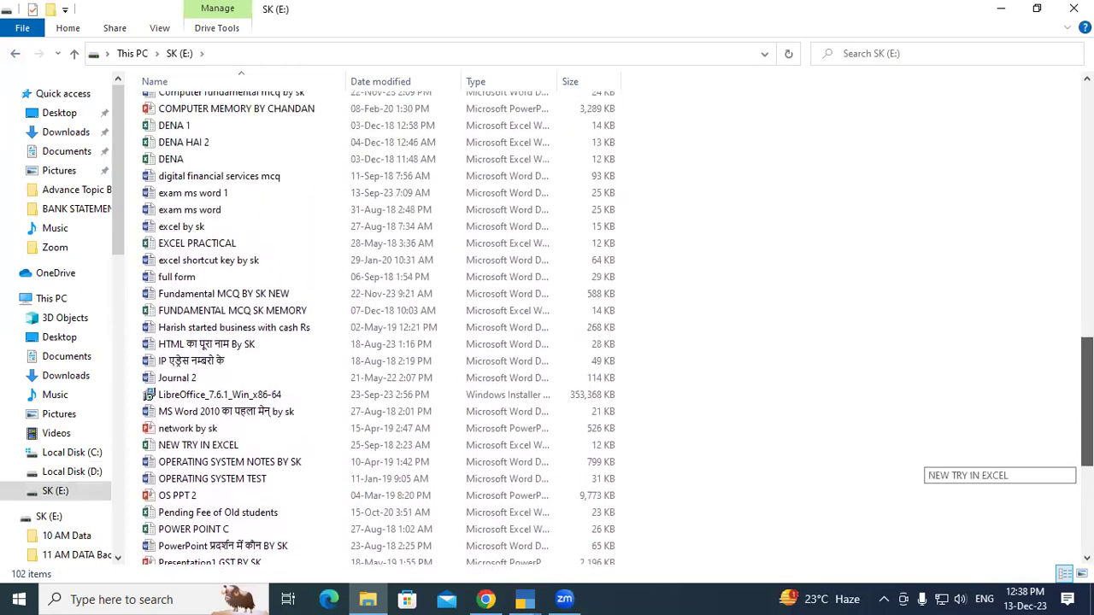
scroll(1066, 333, up, 3)
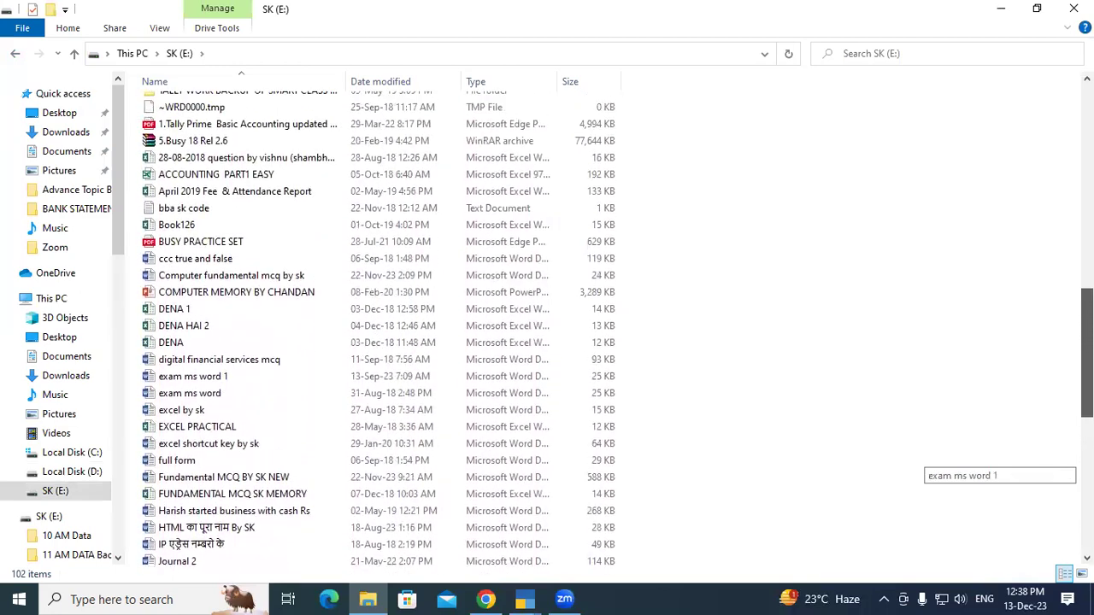
scroll(1066, 333, up, 1)
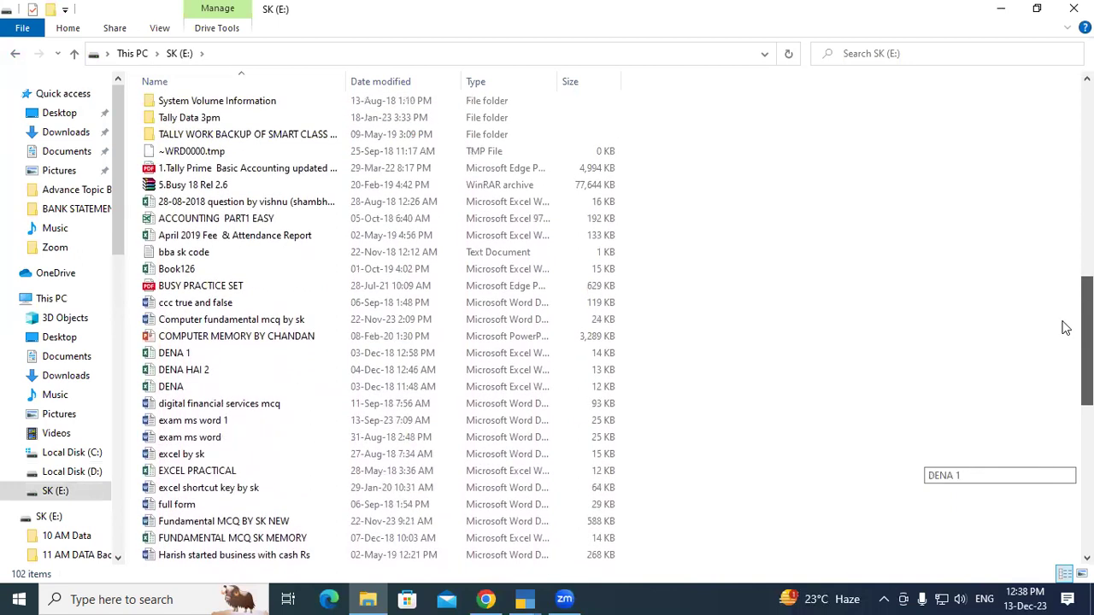
scroll(1066, 327, up, 2)
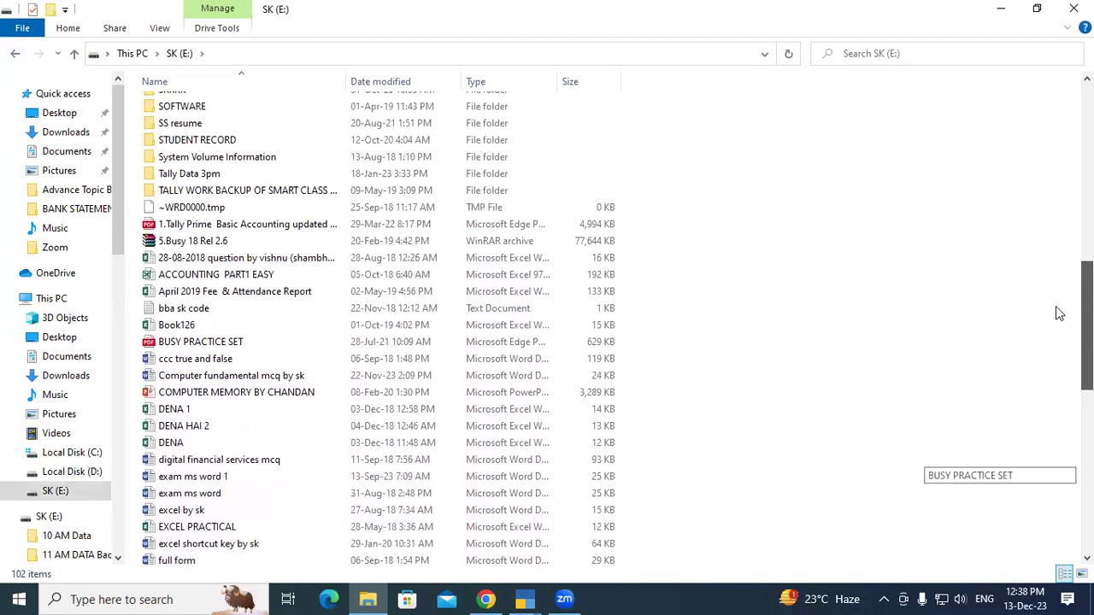
scroll(1058, 306, up, 2)
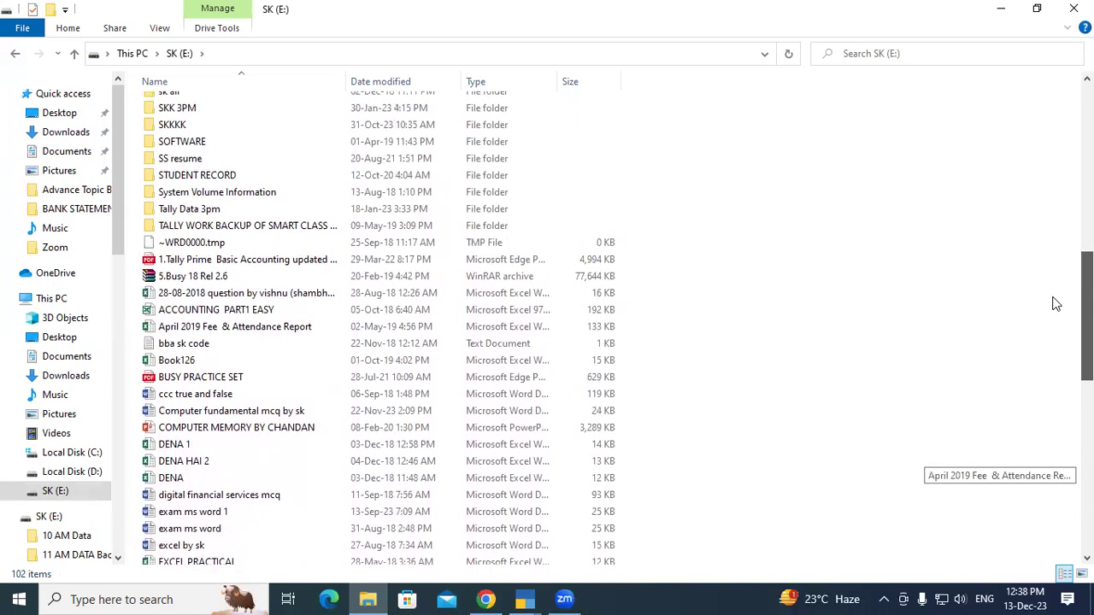
scroll(1057, 291, up, 3)
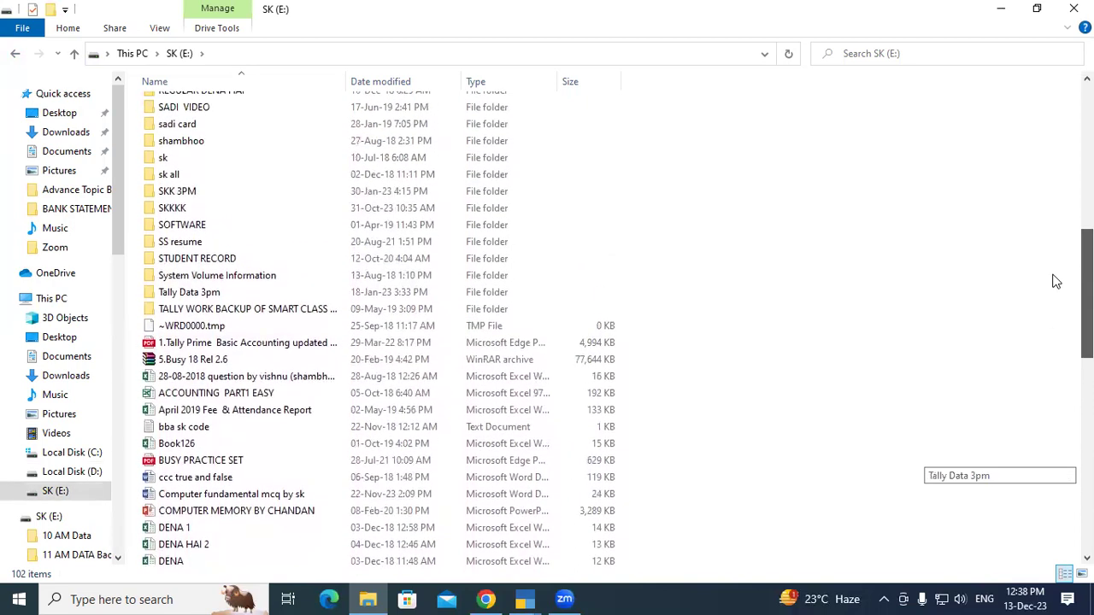
scroll(1057, 274, up, 2)
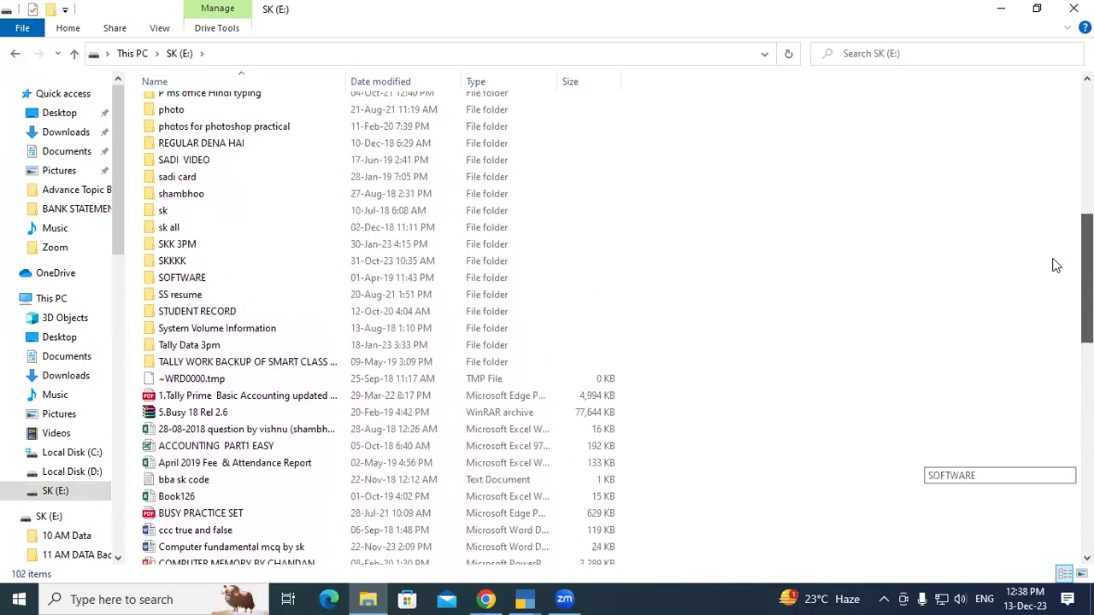
scroll(1057, 256, up, 3)
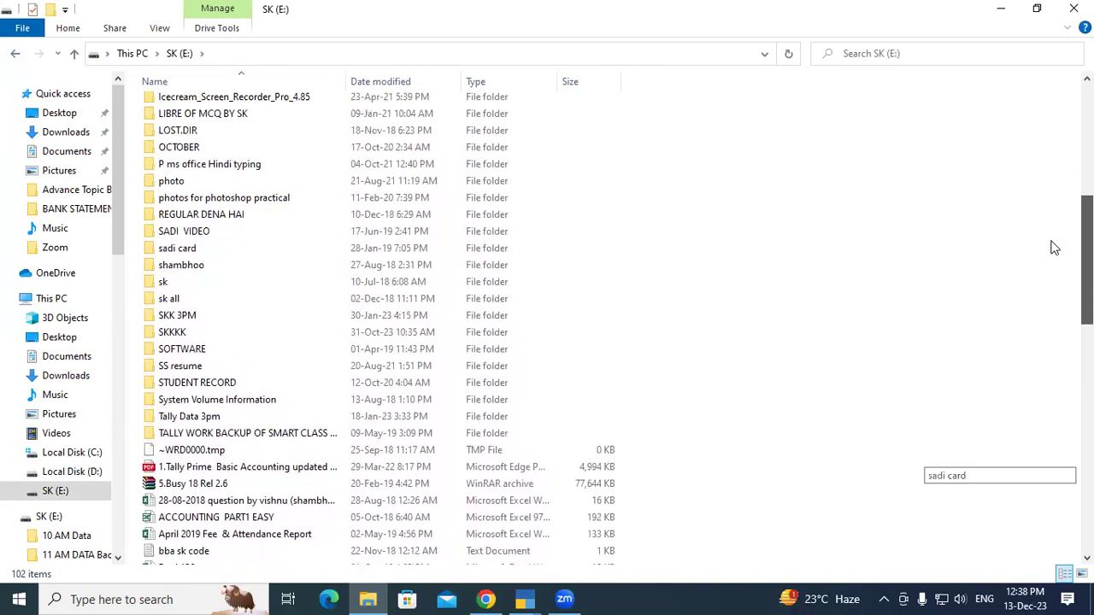
scroll(1054, 239, up, 3)
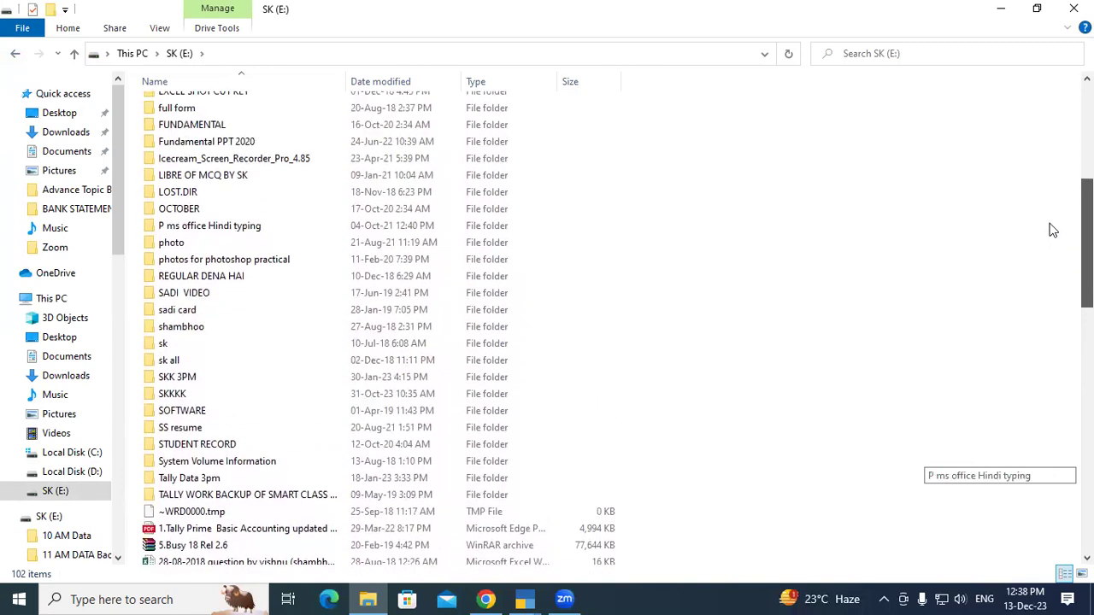
scroll(1053, 222, up, 4)
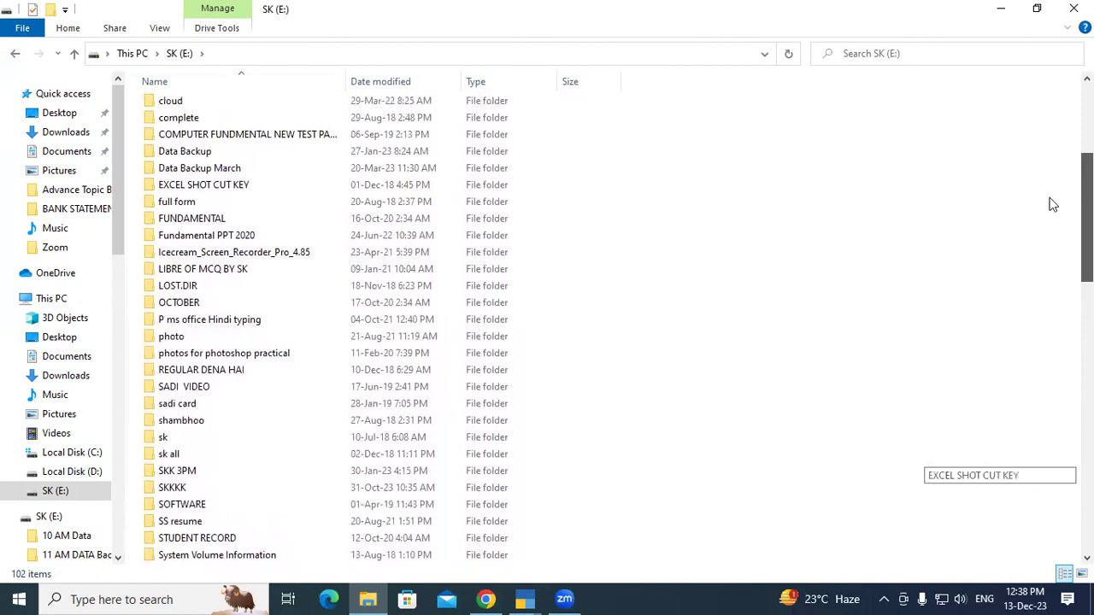
scroll(1053, 188, up, 3)
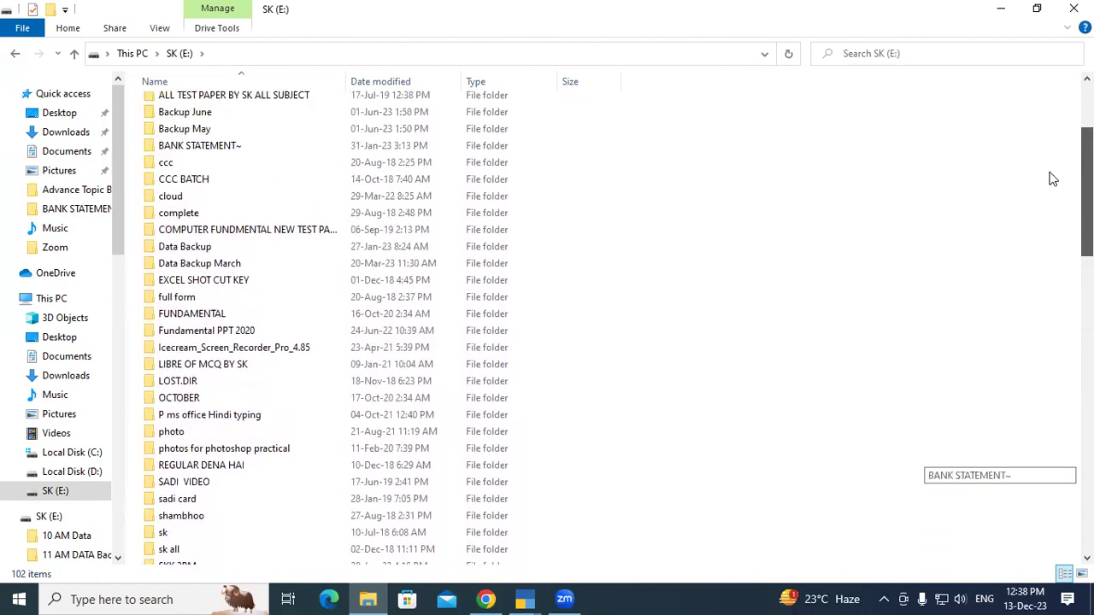
scroll(1053, 167, up, 3)
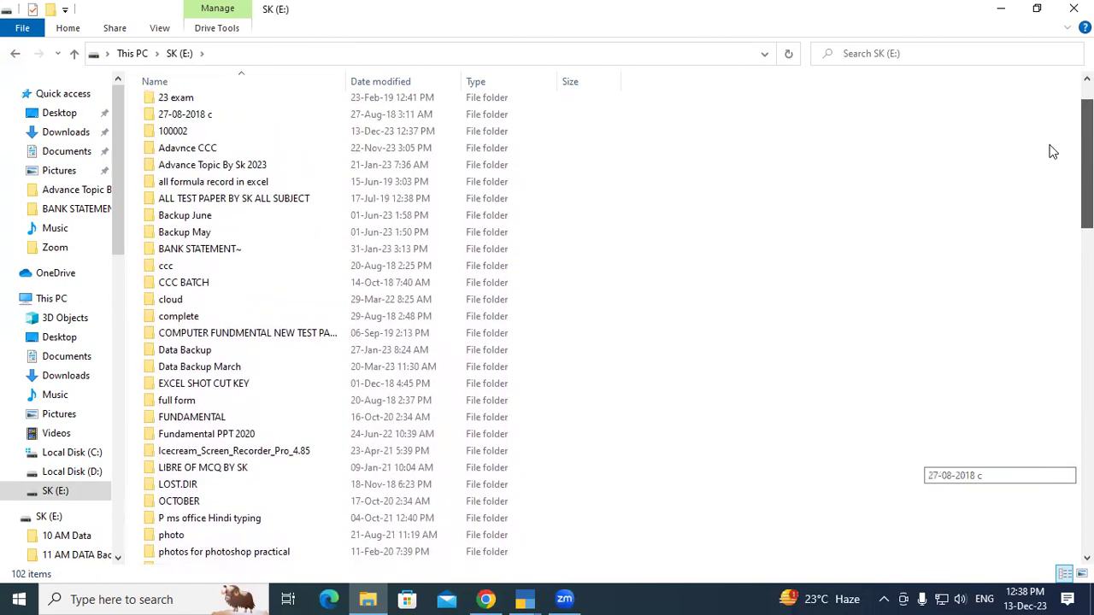
scroll(1052, 145, up, 2)
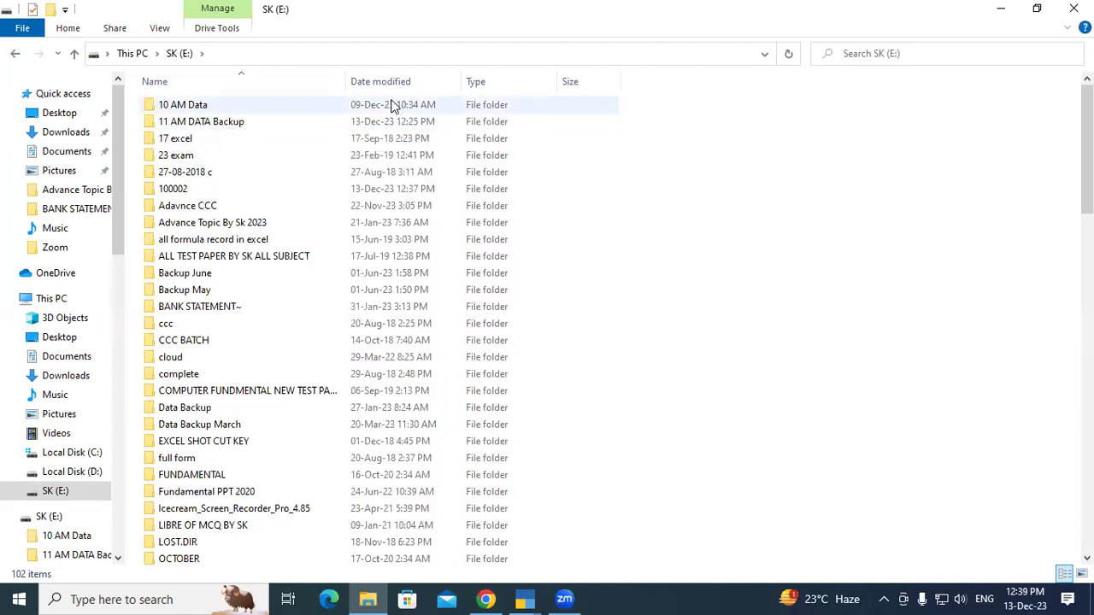
Select the 100002 folder, then bring TallyPrime's Gateway of Tally window to the front.
click(164, 192)
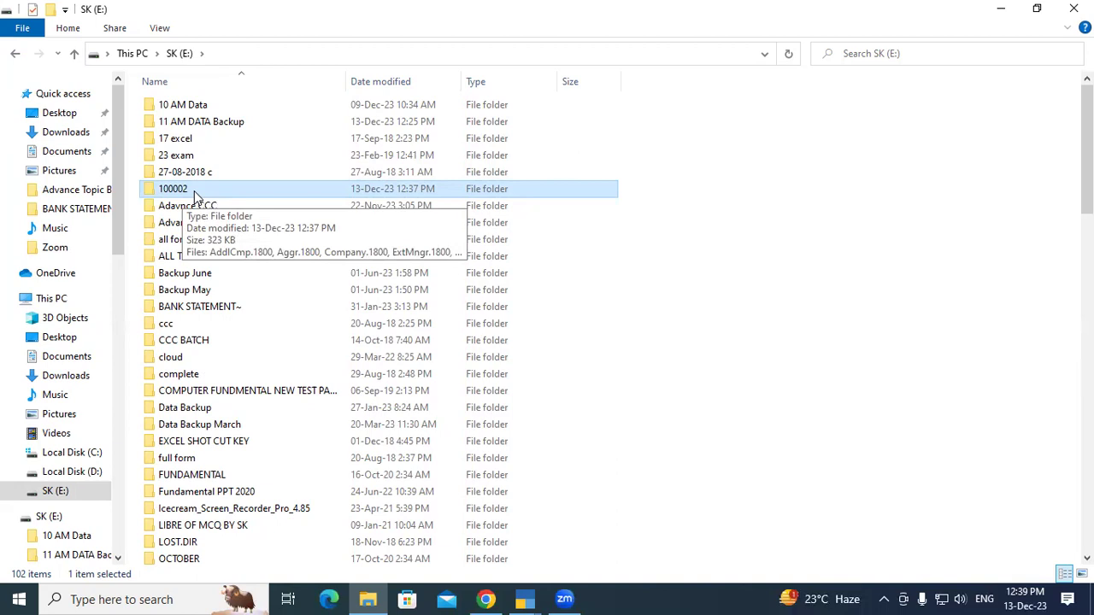
click(527, 598)
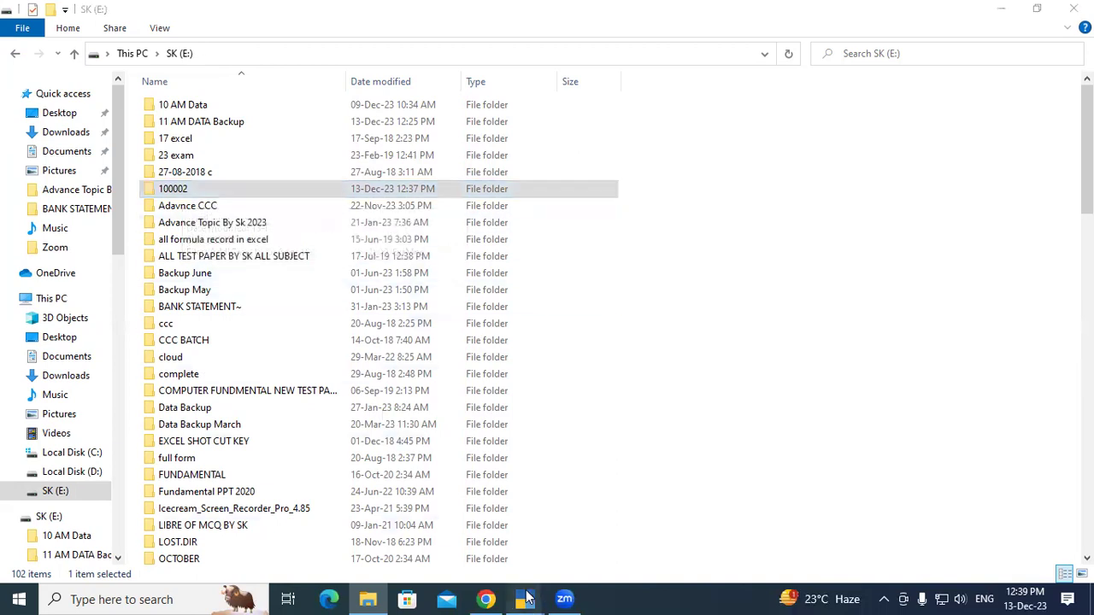
click(540, 559)
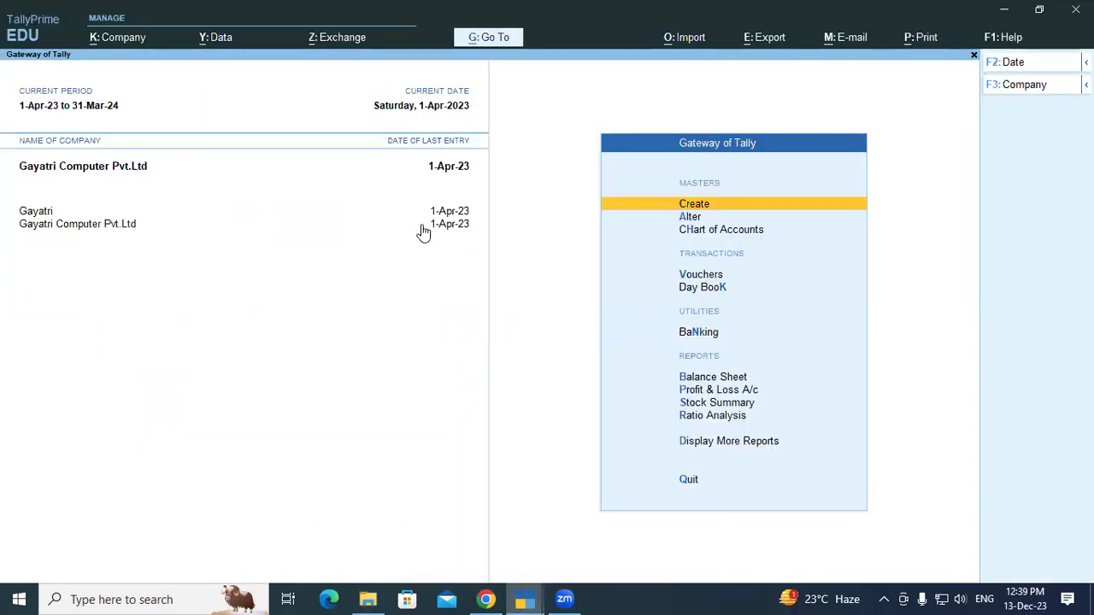
Use Alt+Y > Restore to list companies in C:\Backup, then switch to File Explorer.
key(alt+y)
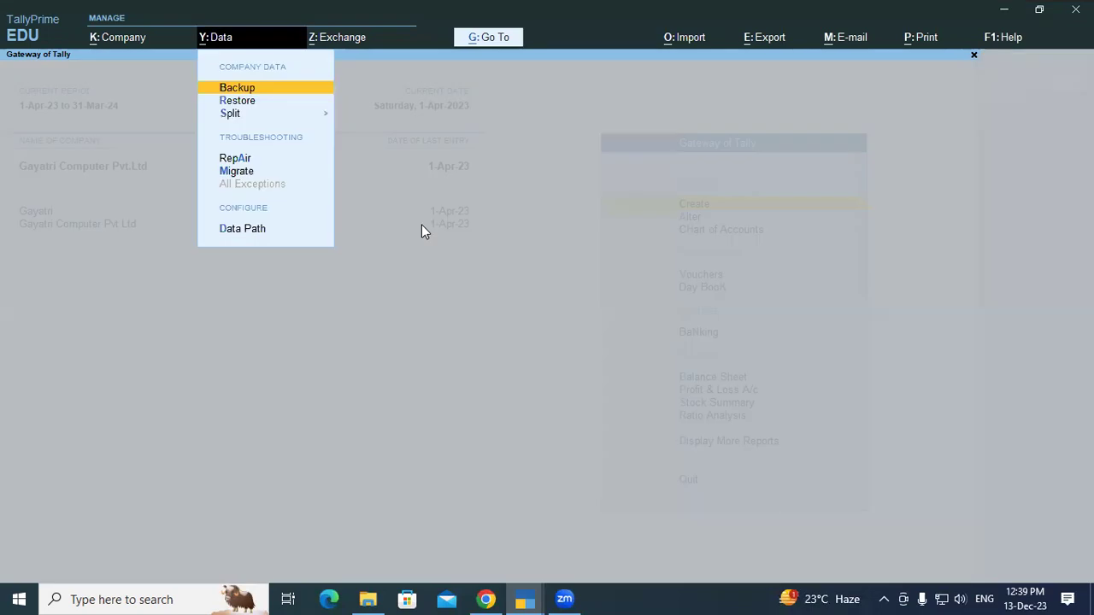
key(Down)
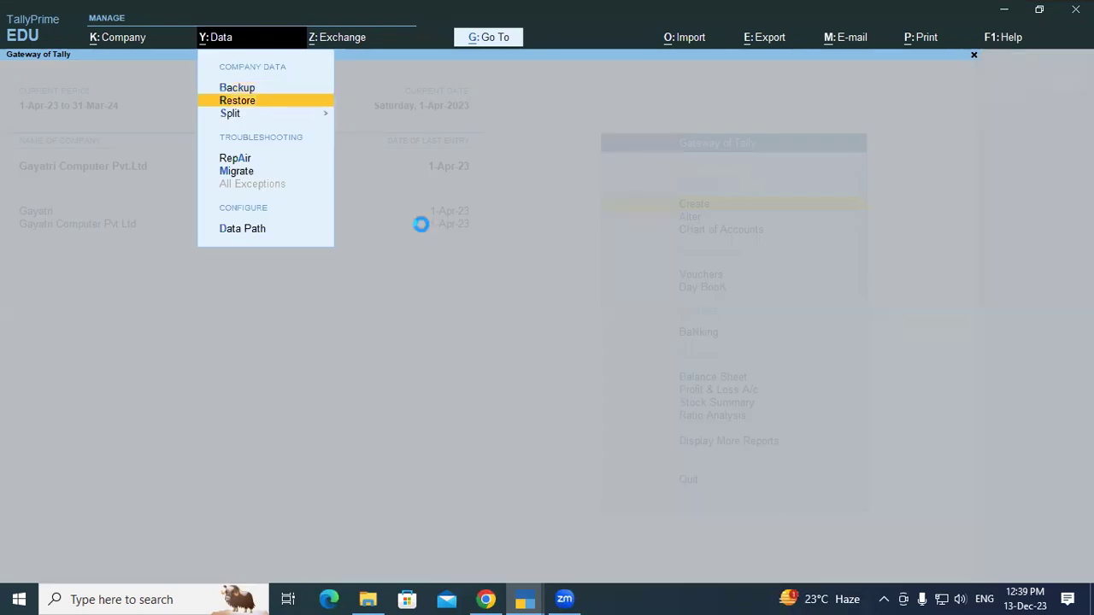
key(Return)
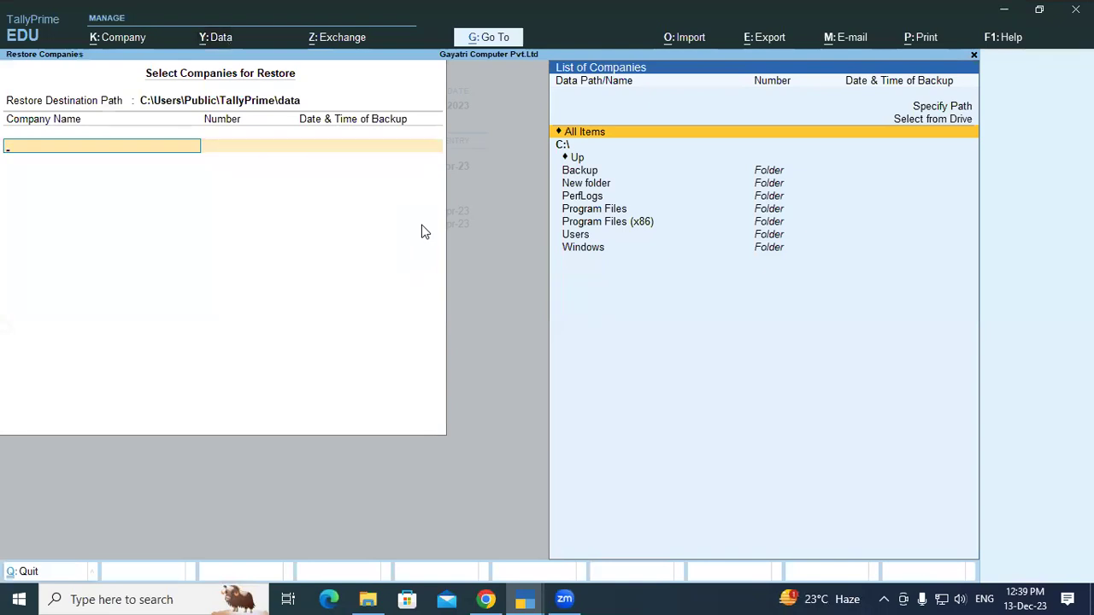
key(Down)
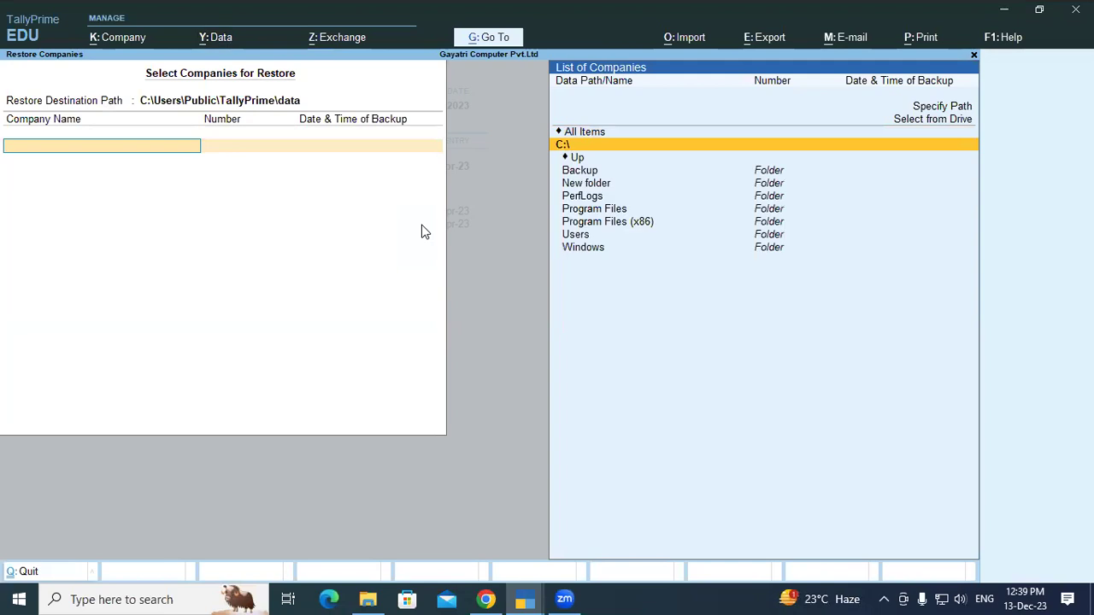
key(Down)
key(Down)
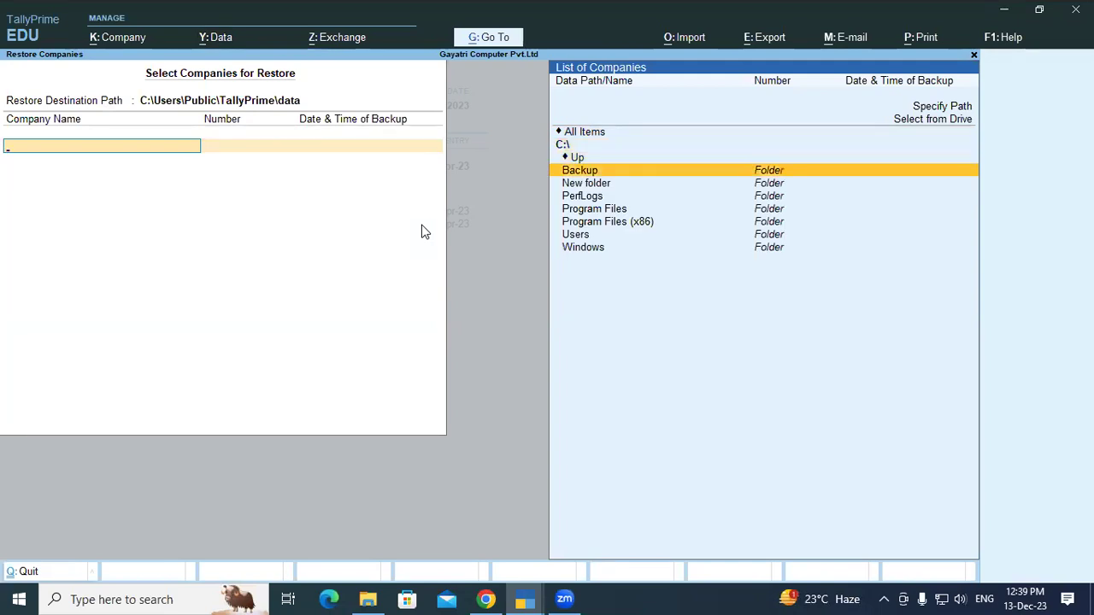
key(Return)
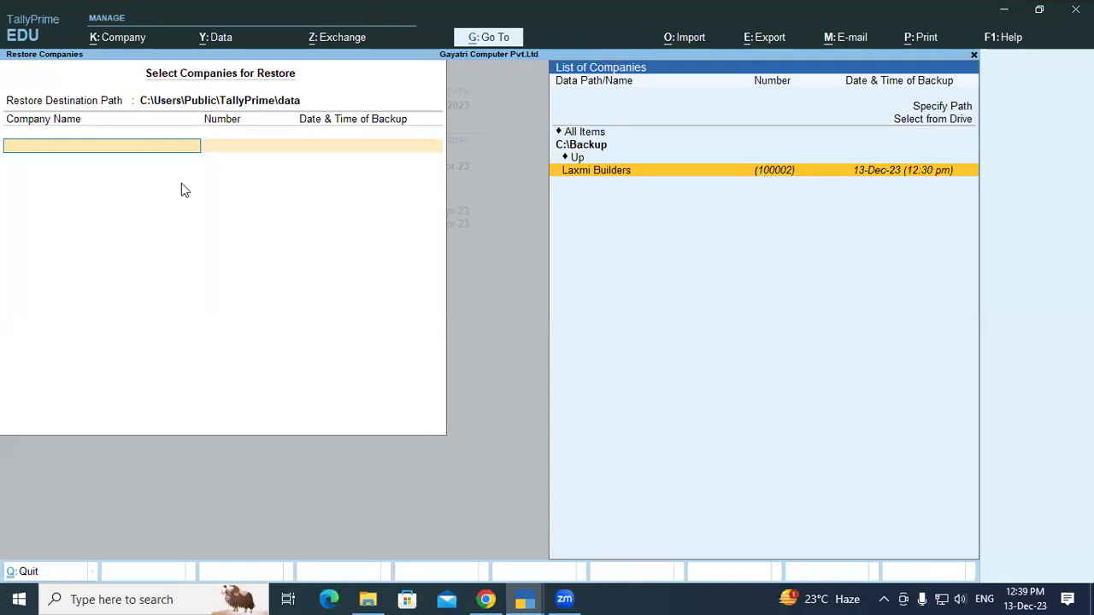
key(alt+Tab)
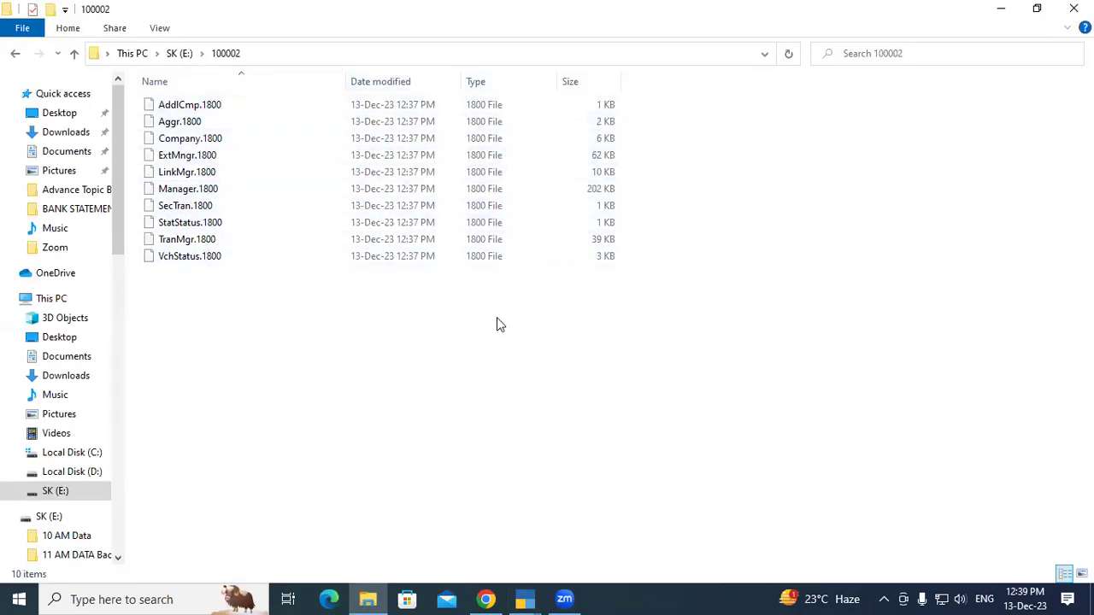
Inspect the 11 AM DATA Backup folder on SK (E:), select 100002, and close File Explorer.
click(16, 53)
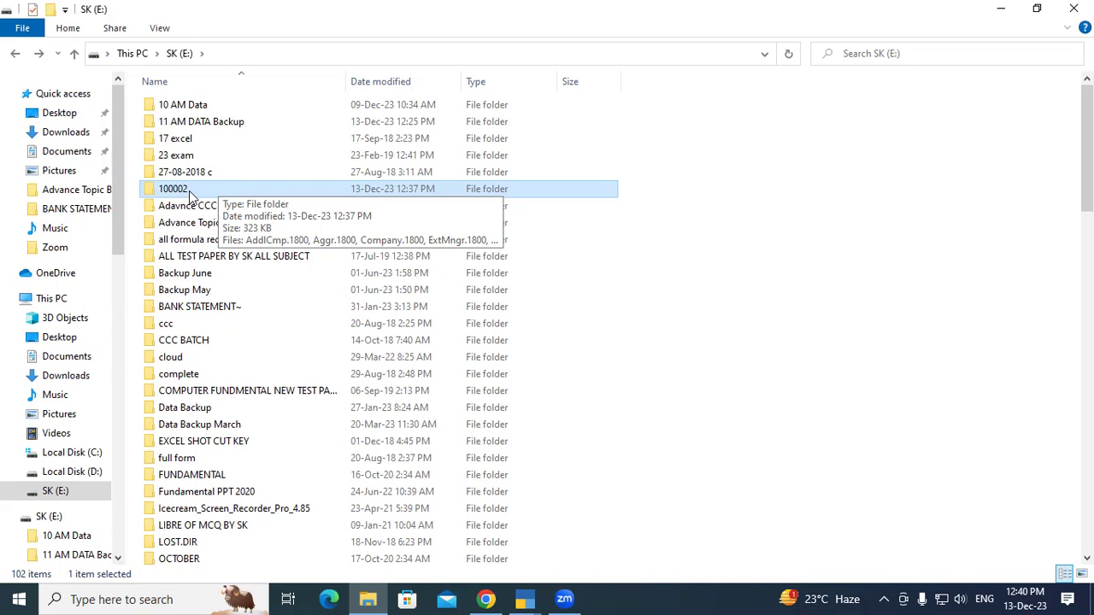
double_click(195, 121)
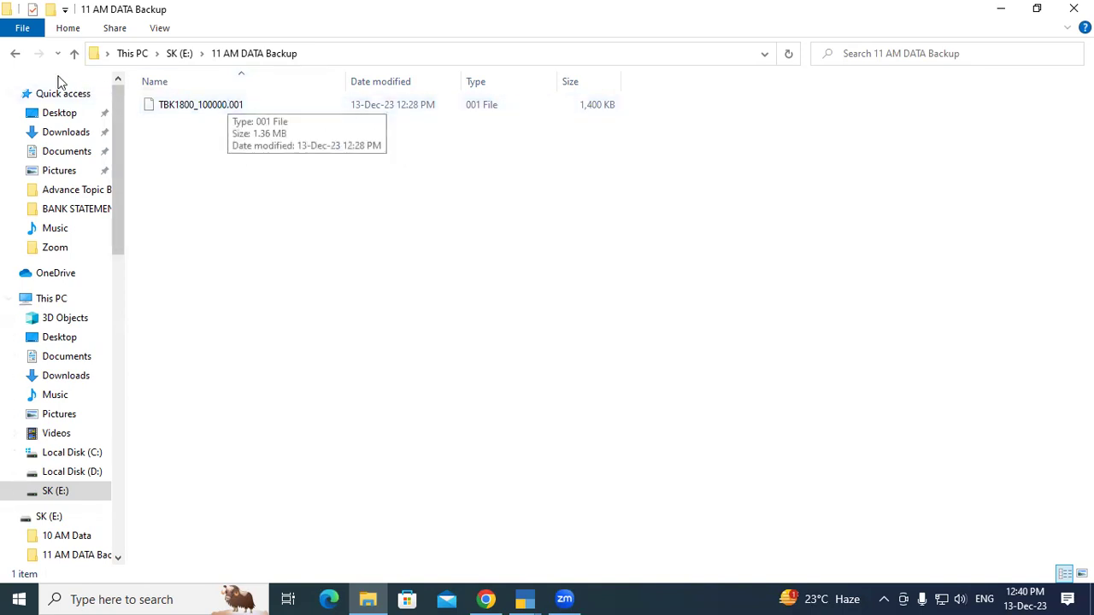
click(15, 53)
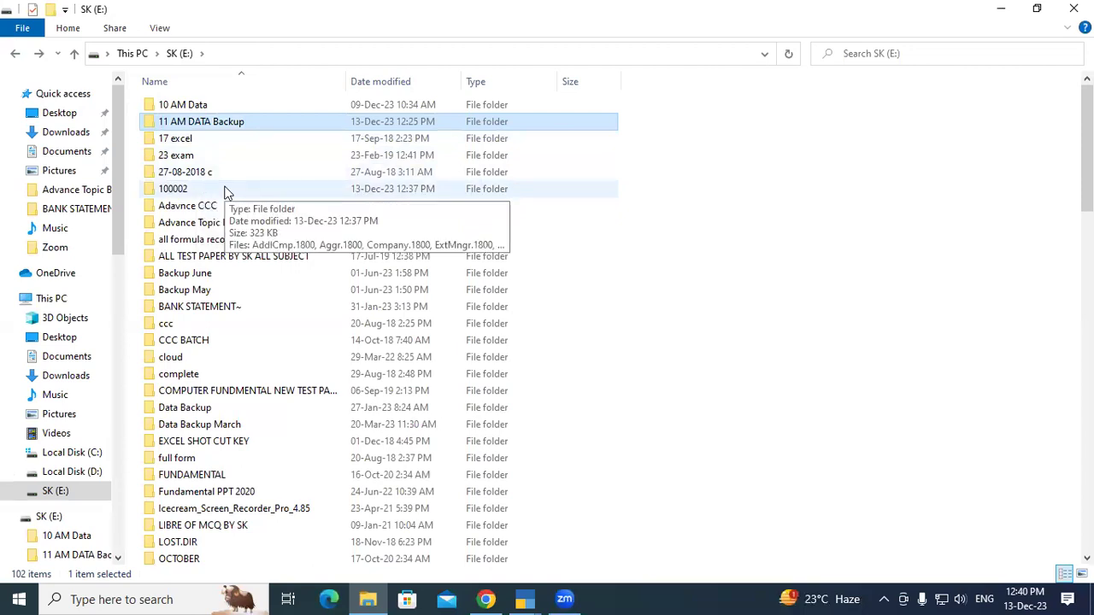
click(227, 191)
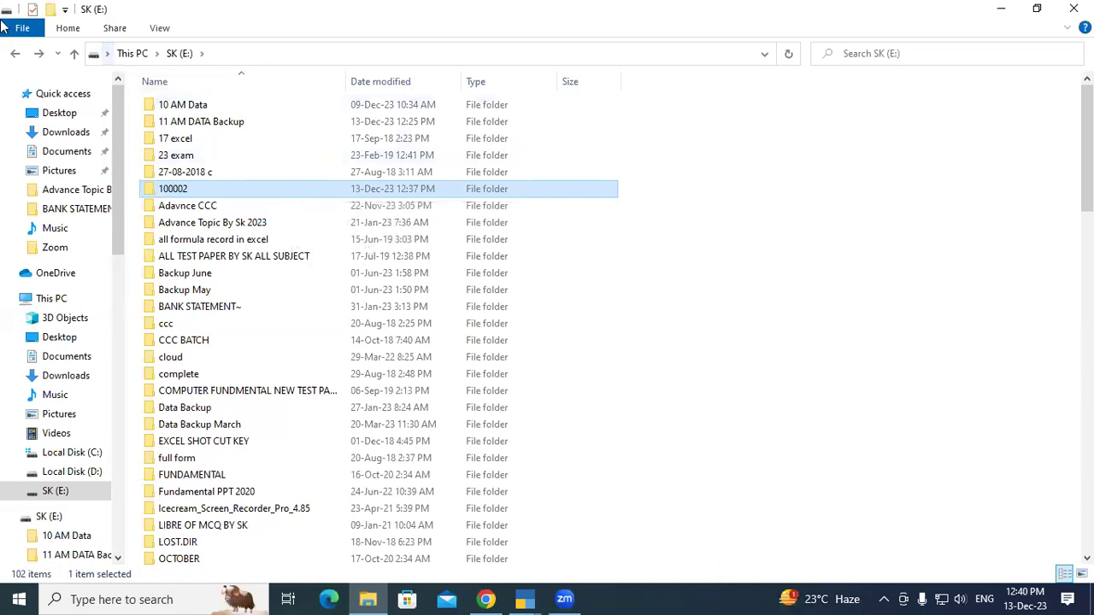
click(1074, 9)
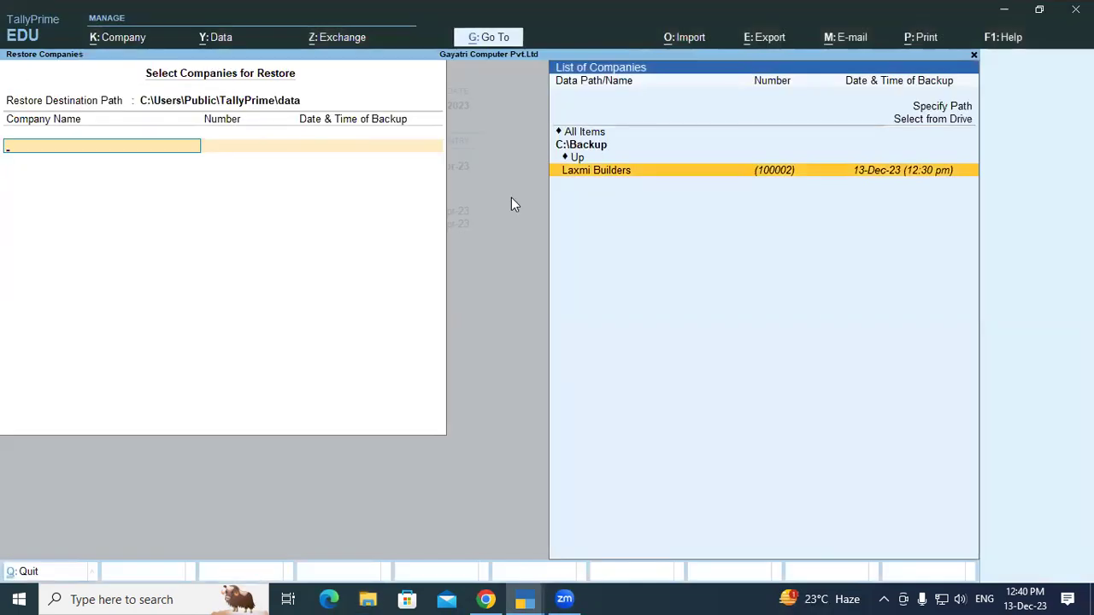
Leave the restore screen with Escape and open the Data menu again.
key(Escape)
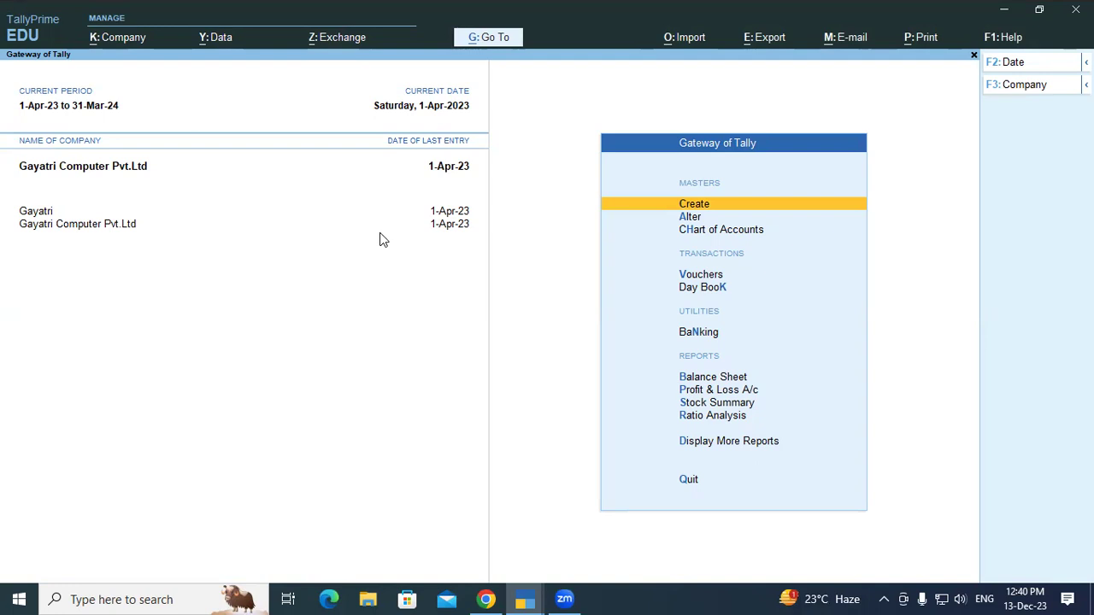
click(213, 43)
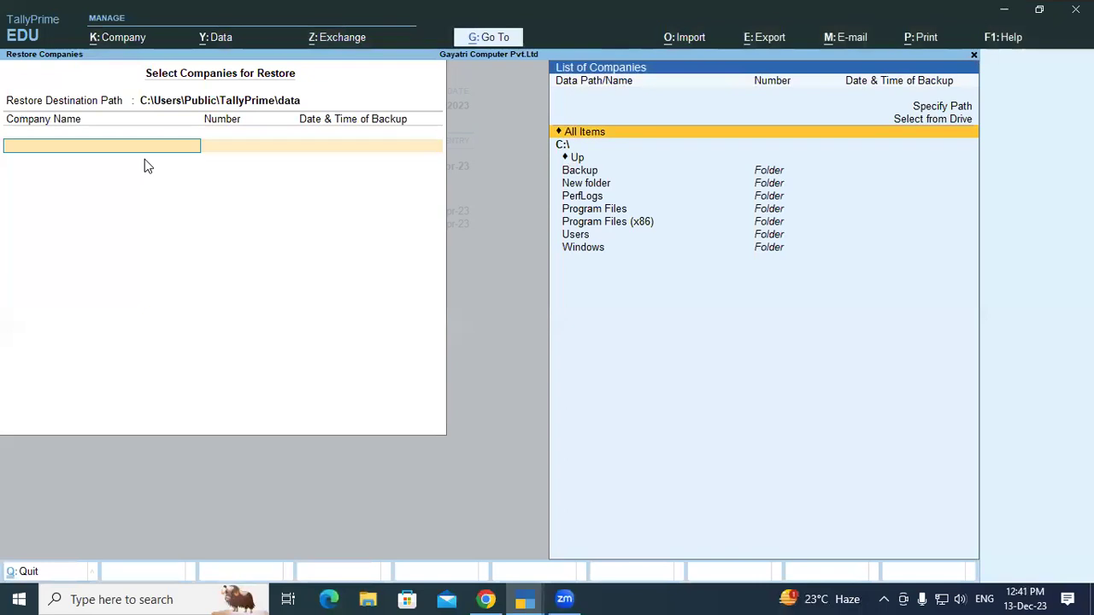
Leave Restore Companies and return to the Gateway of Tally listing the Gayatri companies.
key(Escape)
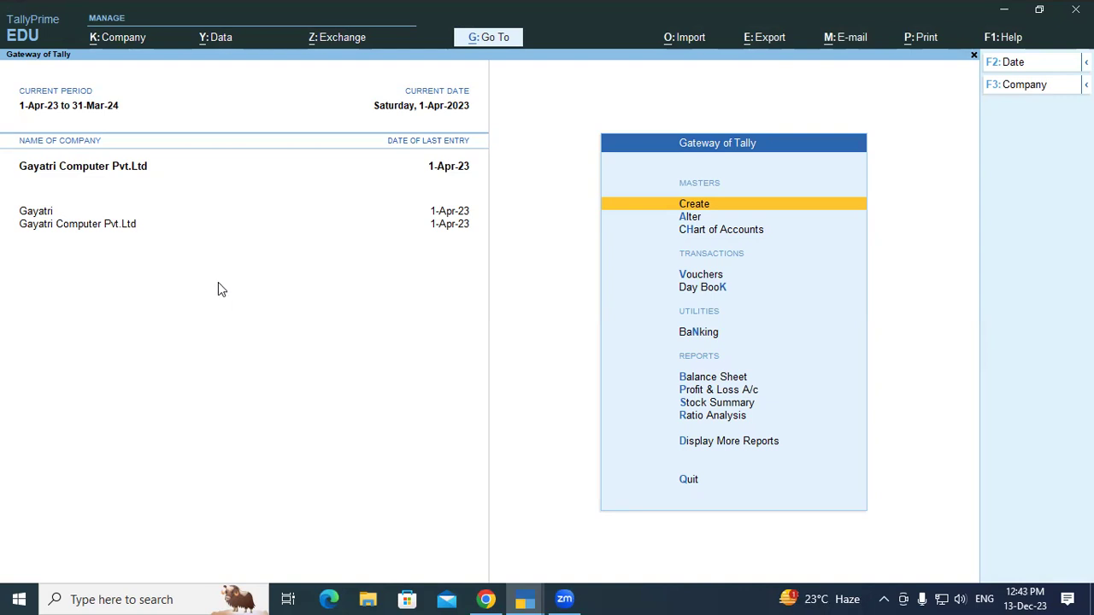
Open Company > Security settings for Gayatri Computer Pvt.Ltd.
click(123, 40)
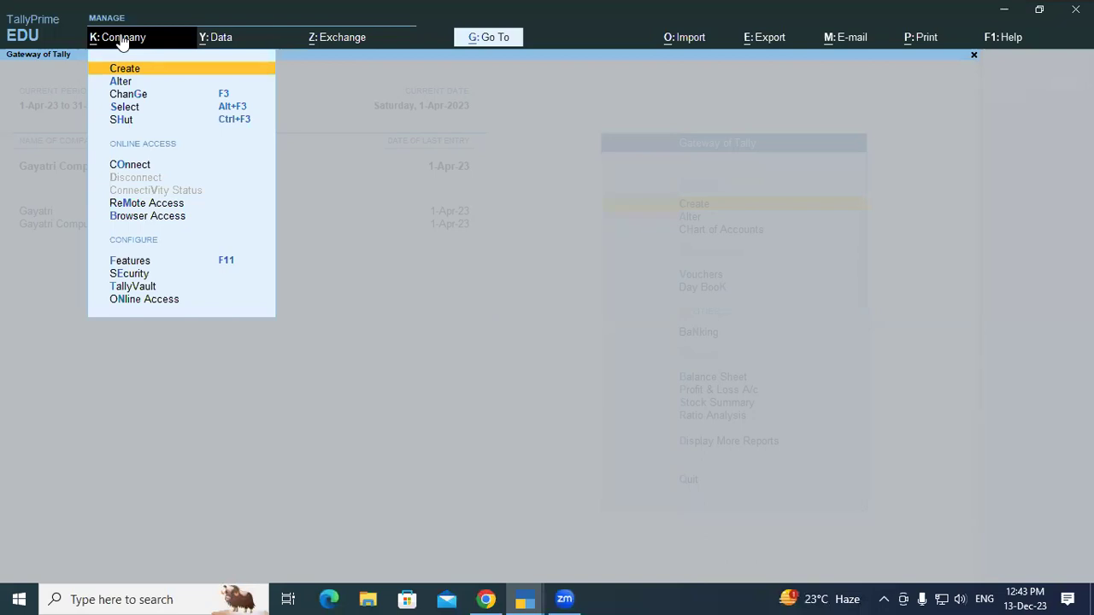
key(Down)
key(Down)
key(Down)
key(Down)
key(Down)
key(Down)
key(Down)
key(Down)
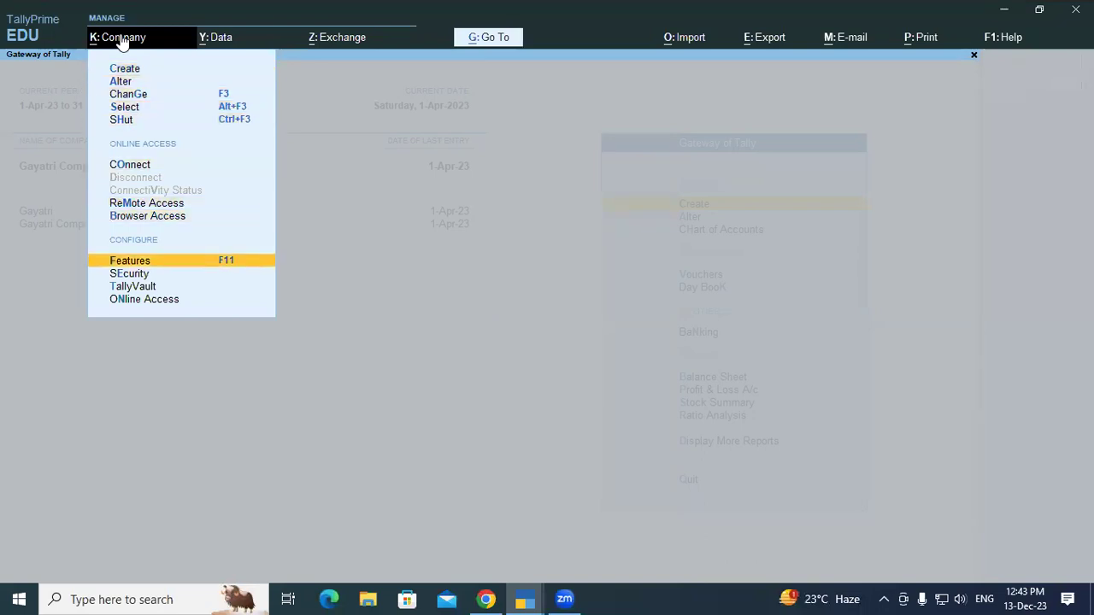
key(Down)
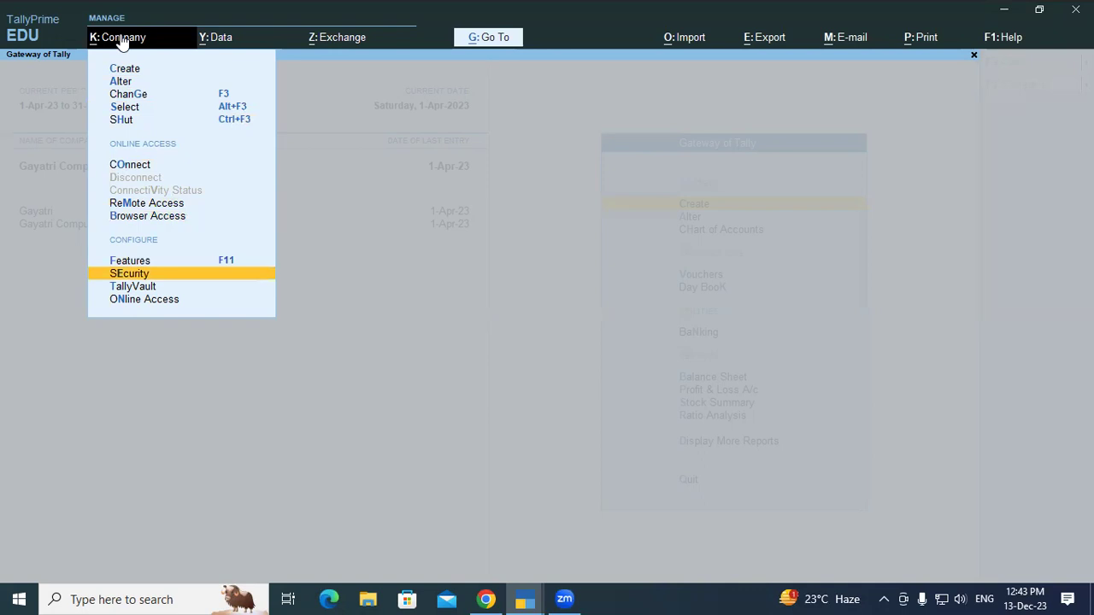
key(Return)
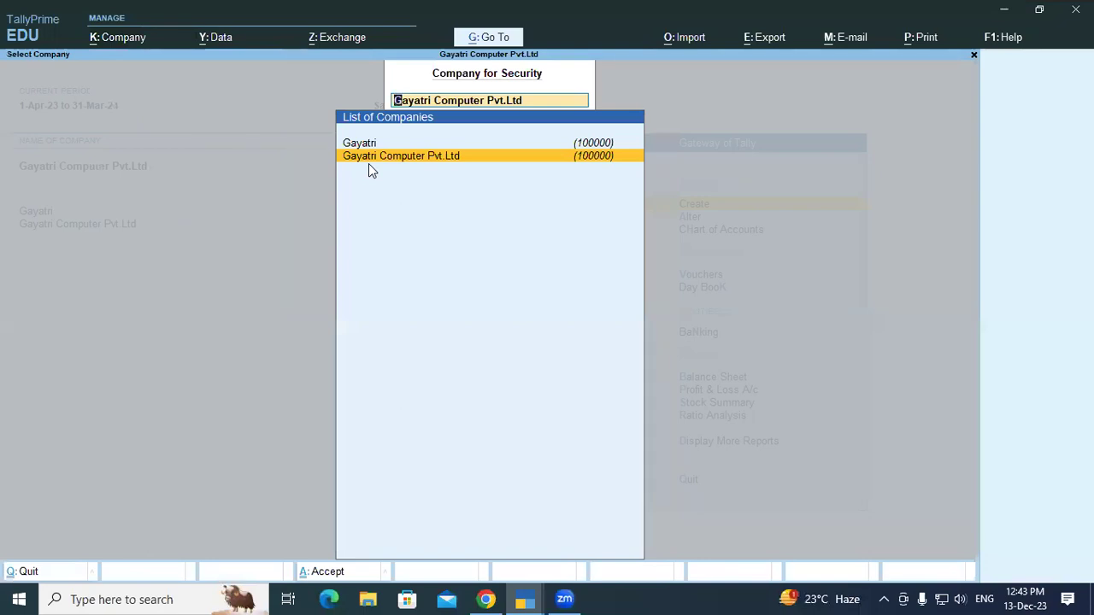
key(Return)
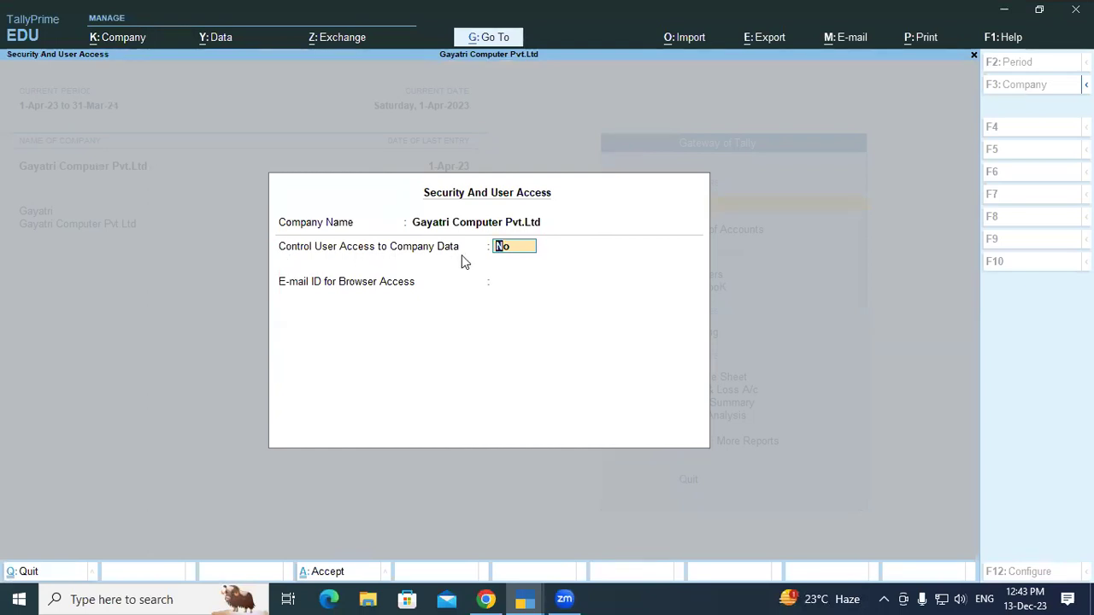
Turn on Control User Access and set the administrator username and password.
text(y)
key(Return)
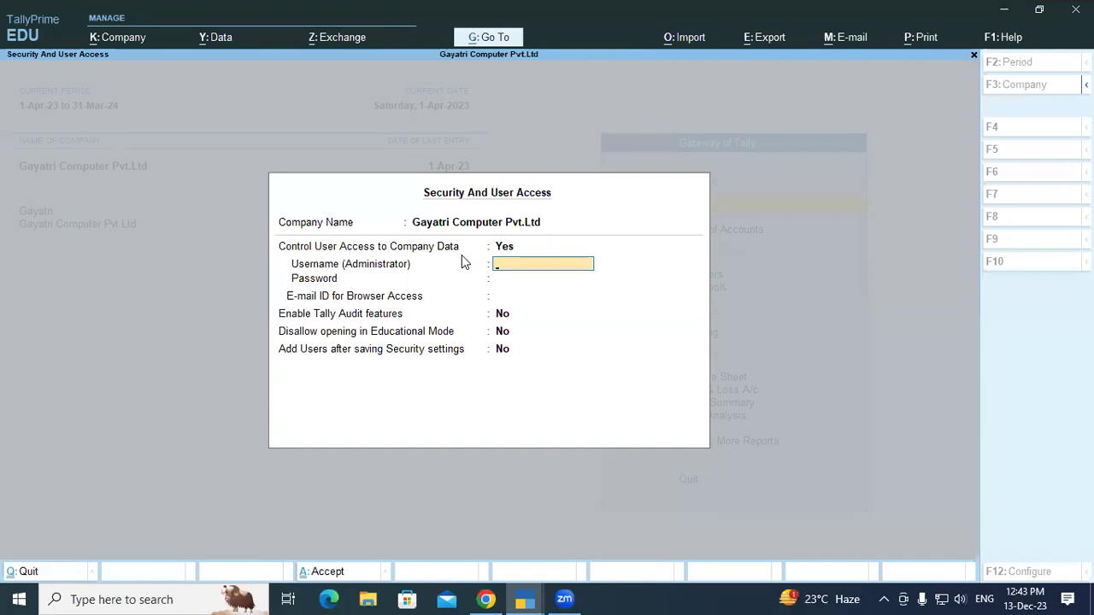
text(GIT)
key(Return)
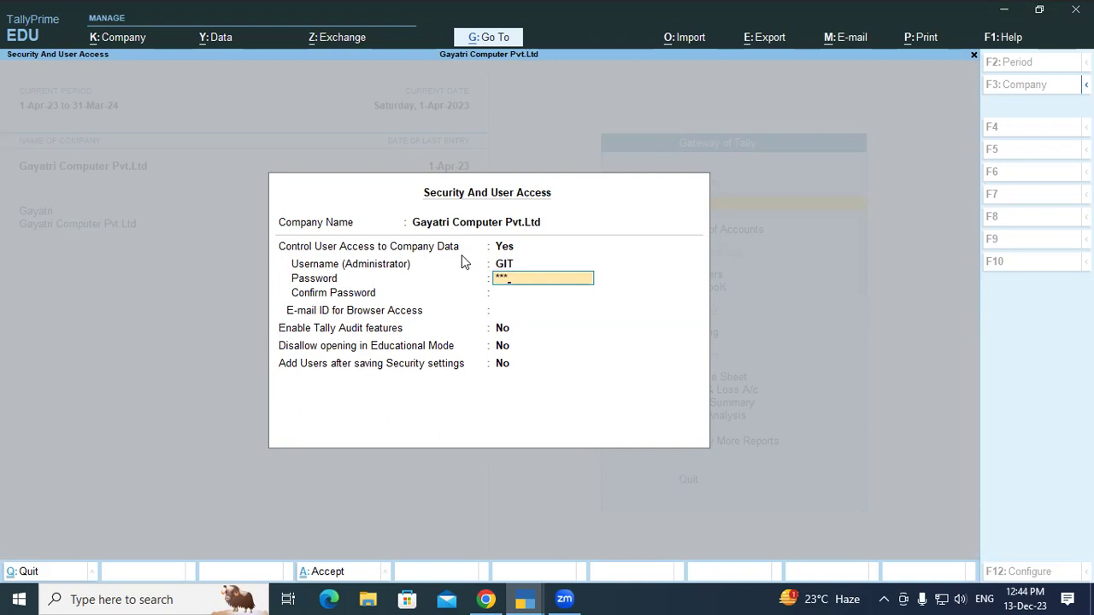
key(Return)
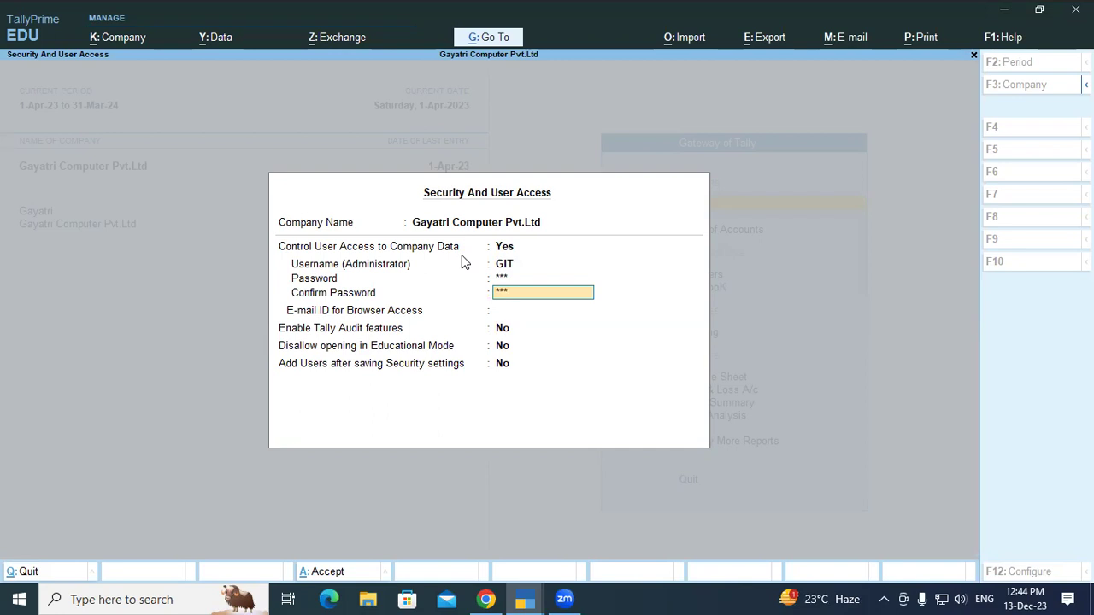
key(Return)
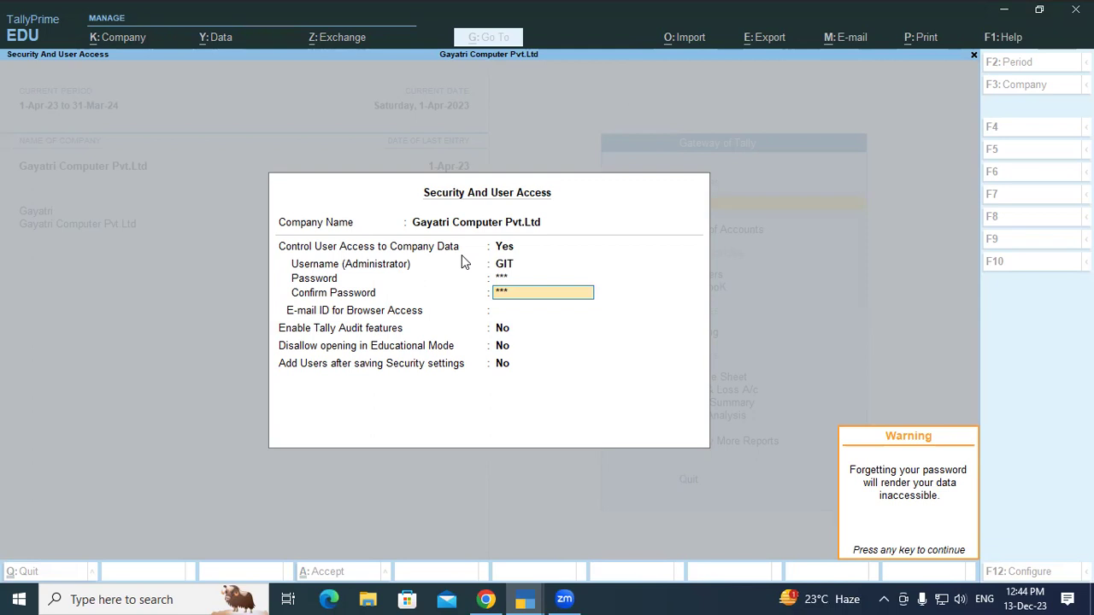
key(Return)
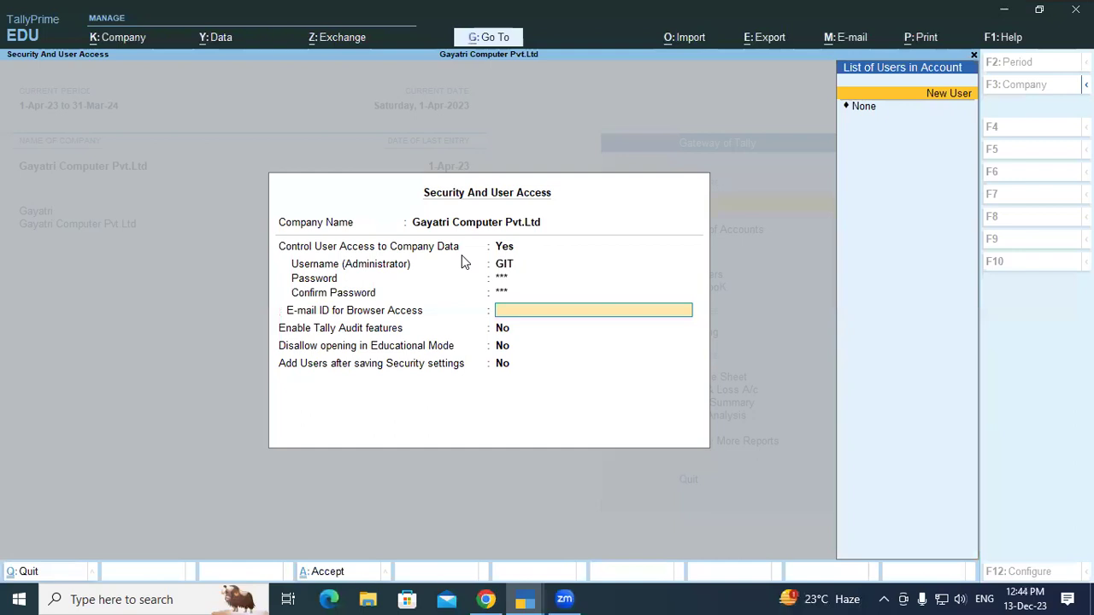
Set the browser-access E-mail ID to None and save the security settings.
key(Down)
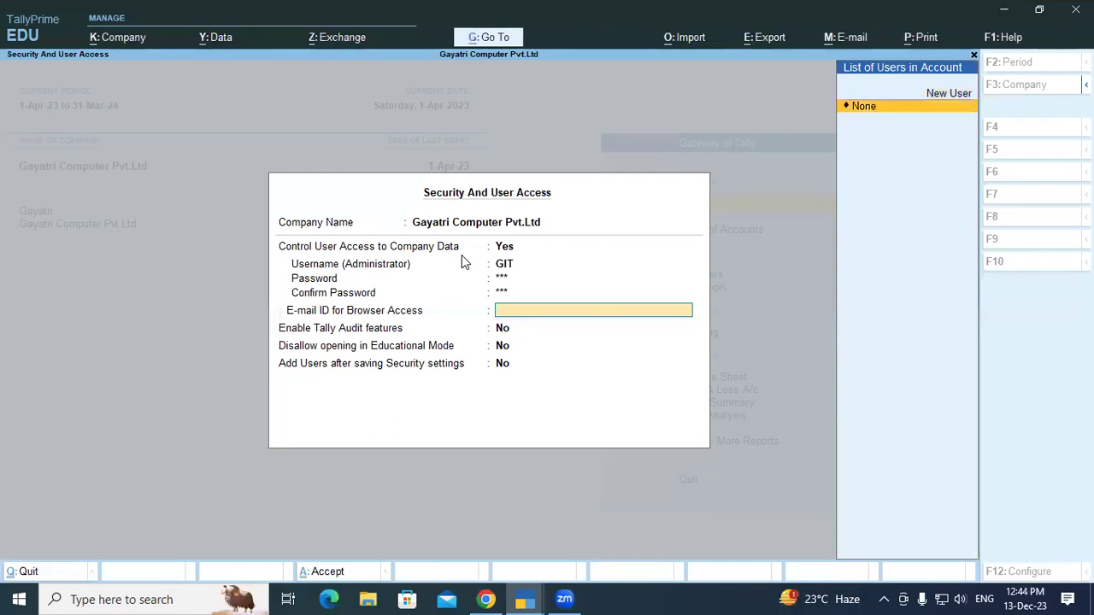
key(Return)
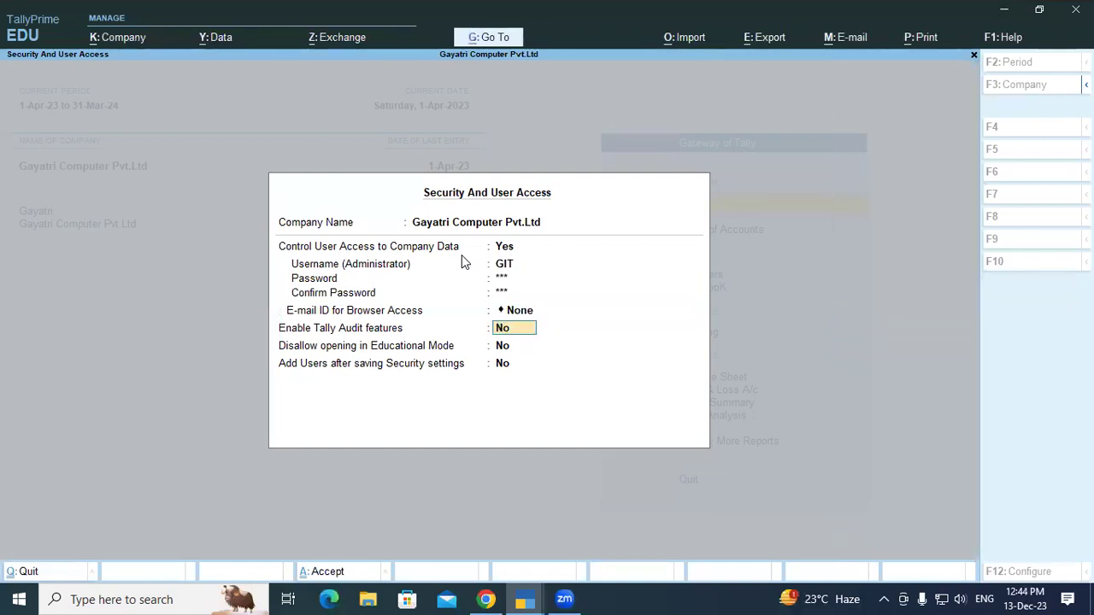
key(Return)
key(Return)
key(Return)
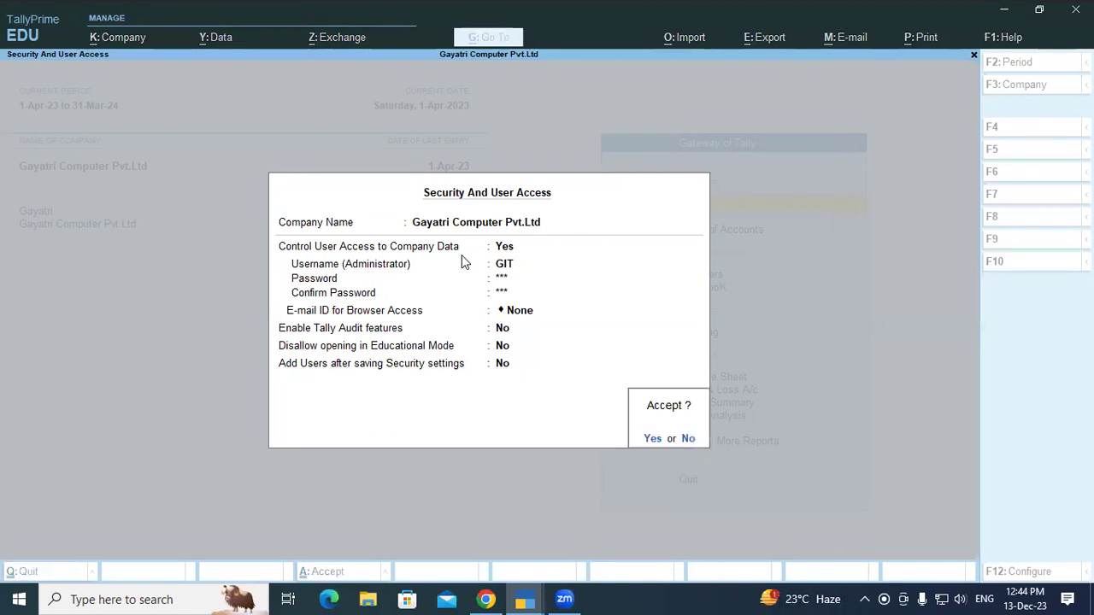
key(Return)
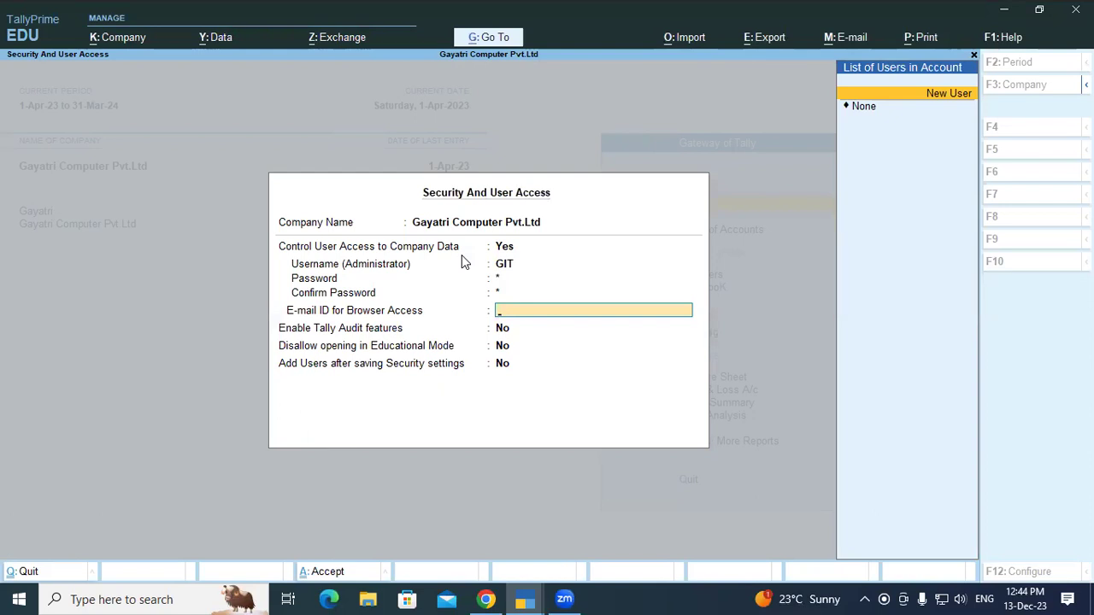
key(Escape)
key(Escape)
key(Escape)
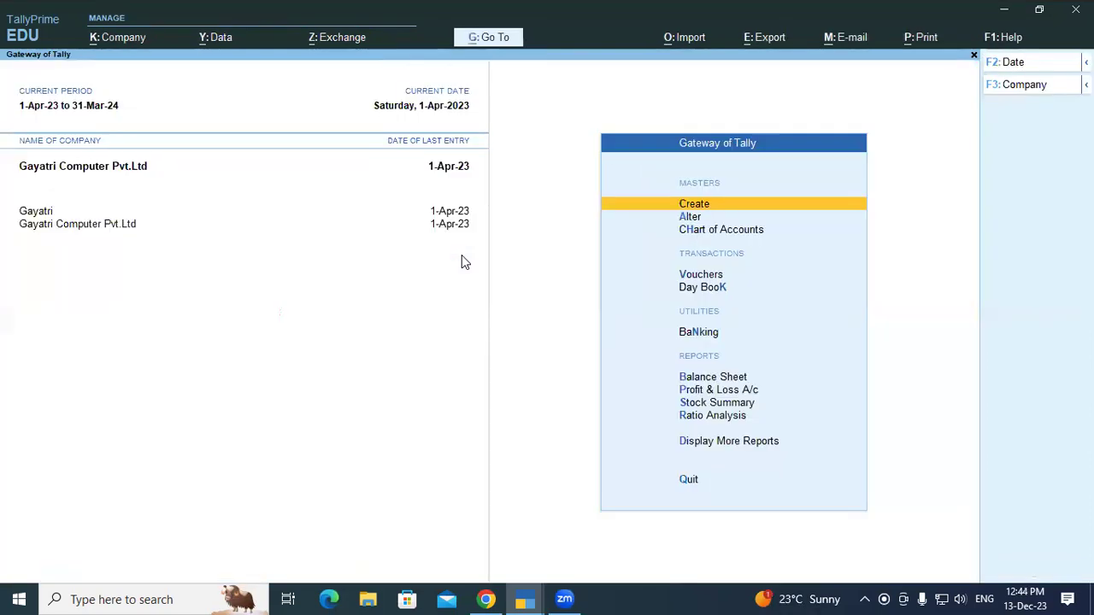
Shut Gayatri Computer Pvt.Ltd with Ctrl+F3.
key(ctrl)
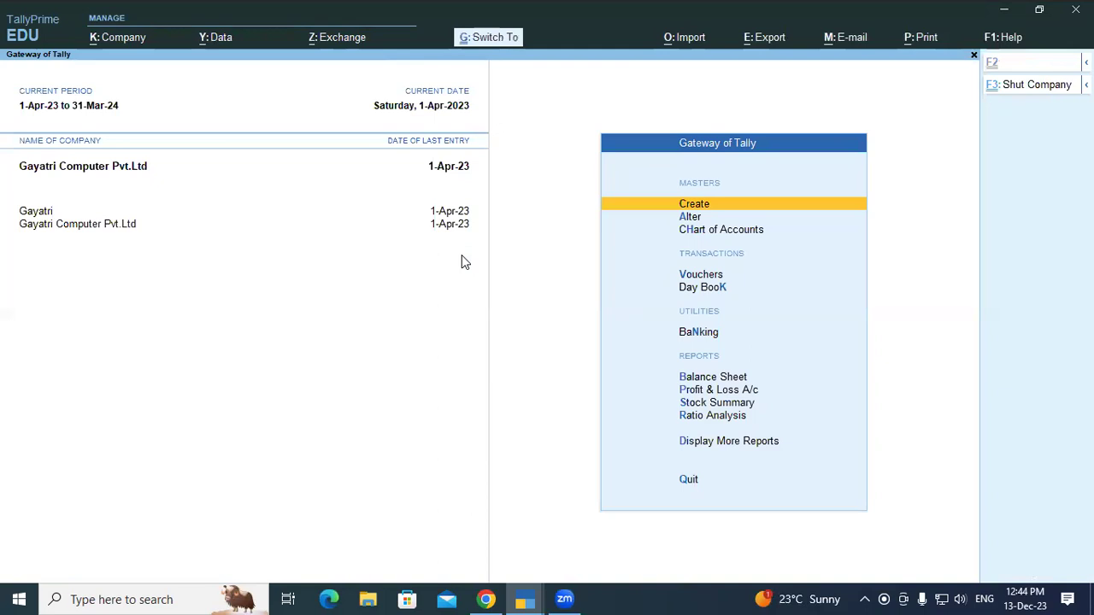
key(ctrl+F3)
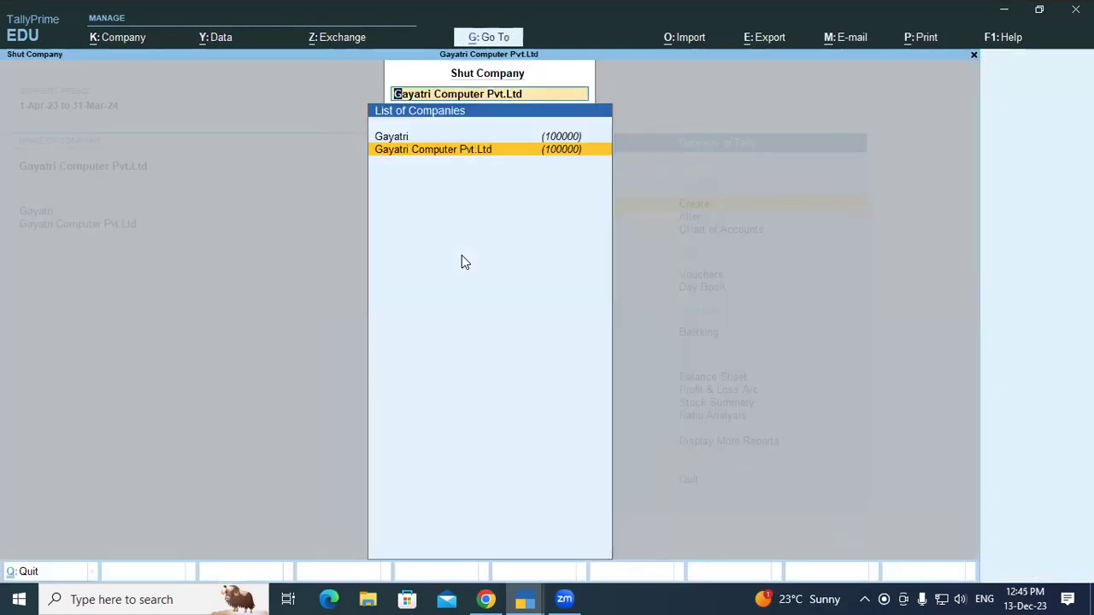
key(Return)
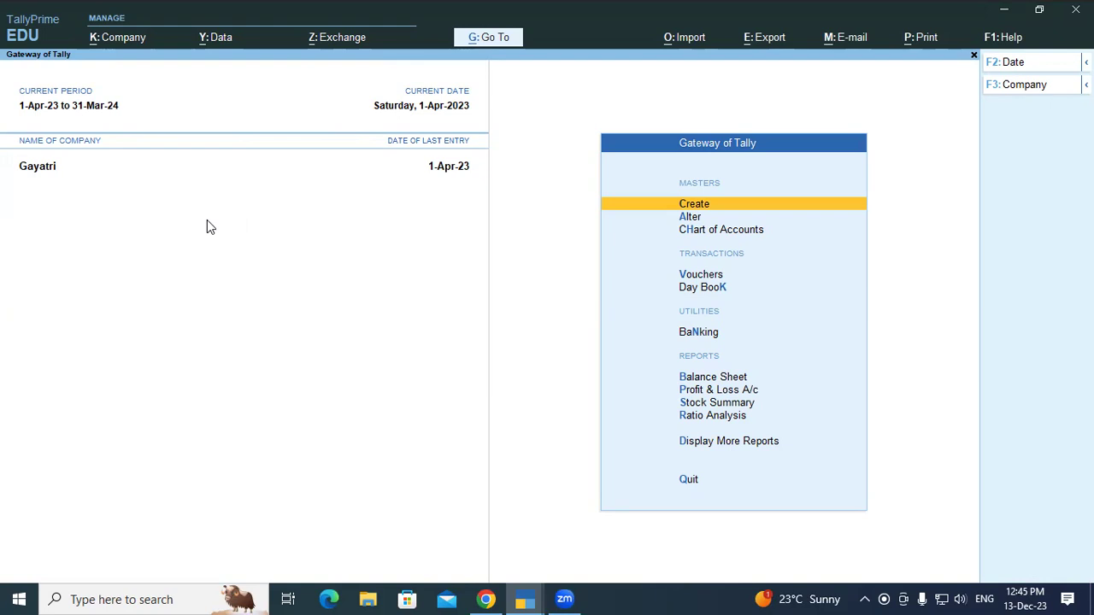
Select Gayatri Computer Pvt.Ltd with Alt+F3 and attempt the administrator login.
key(alt)
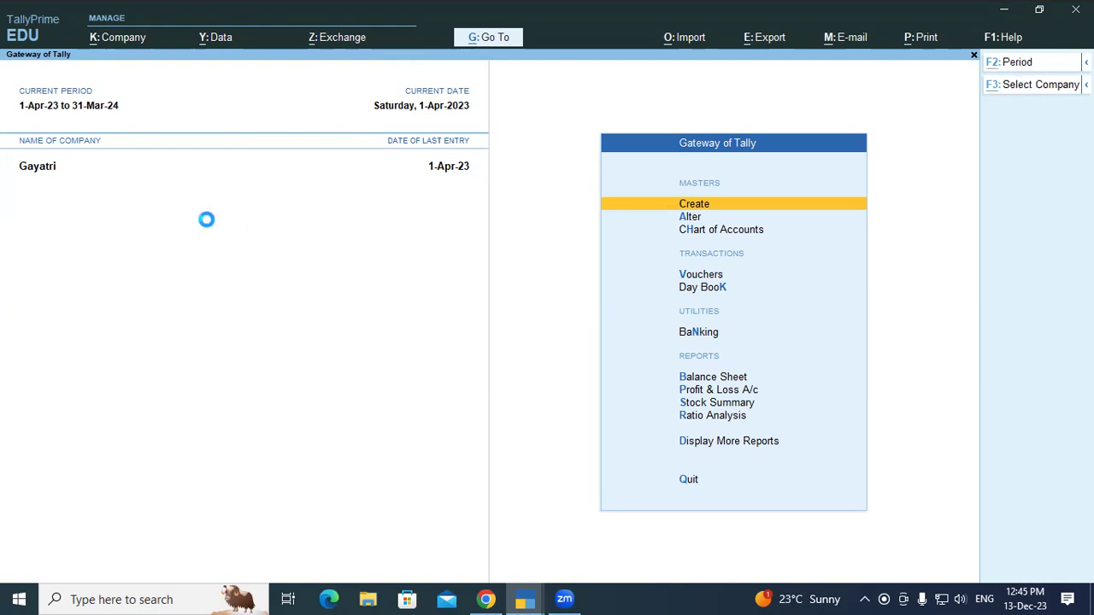
key(alt+F3)
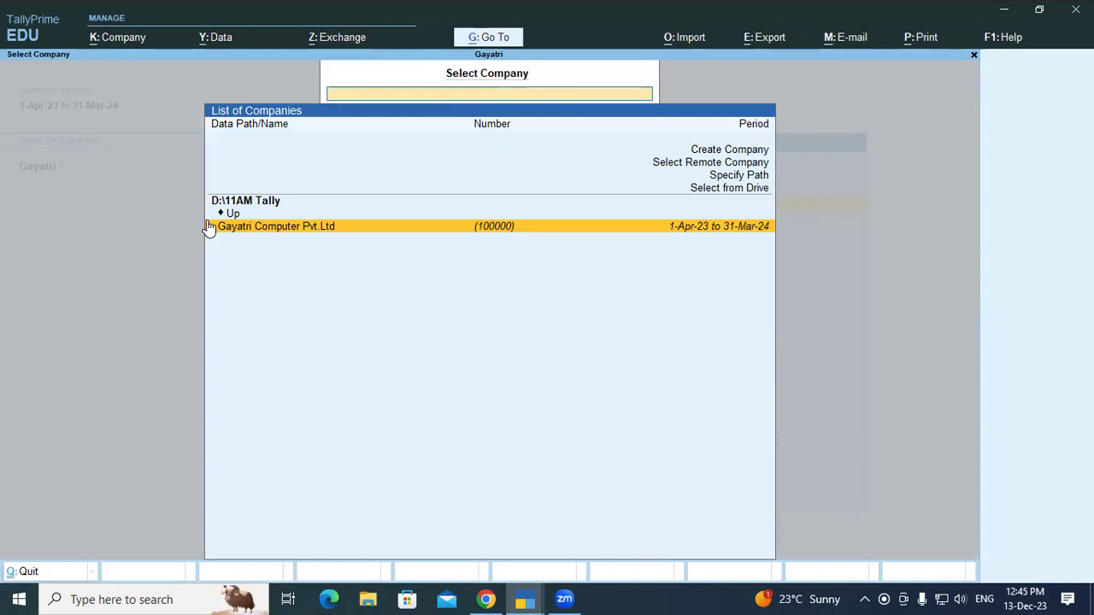
click(209, 226)
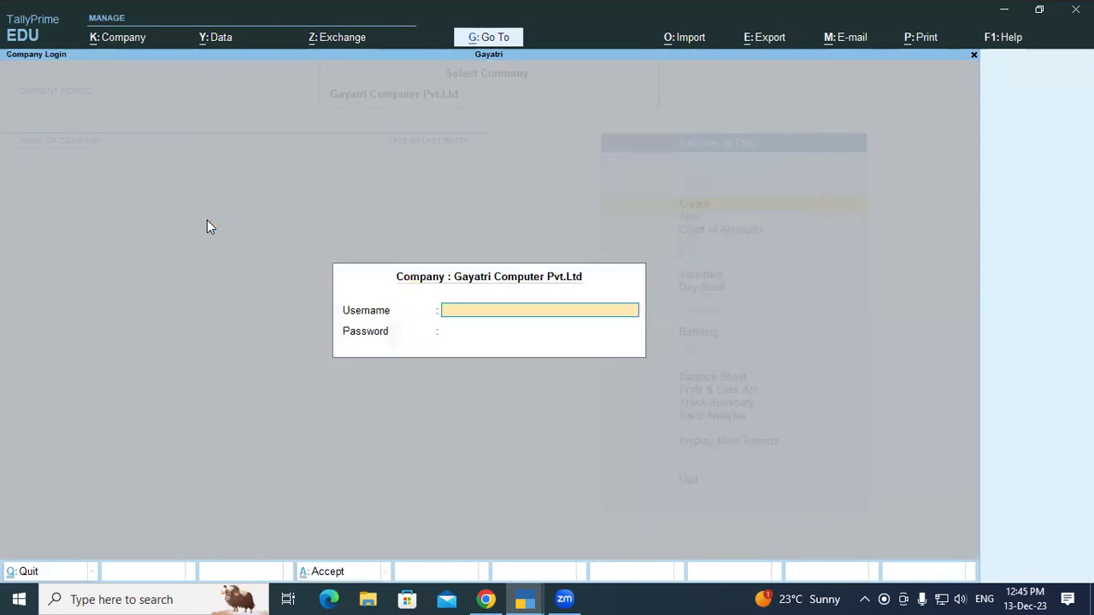
text(hgg)
key(Return)
text(***)
key(Return)
Re-enter the corrected administrator username and password to open the company.
text(git)
key(Return)
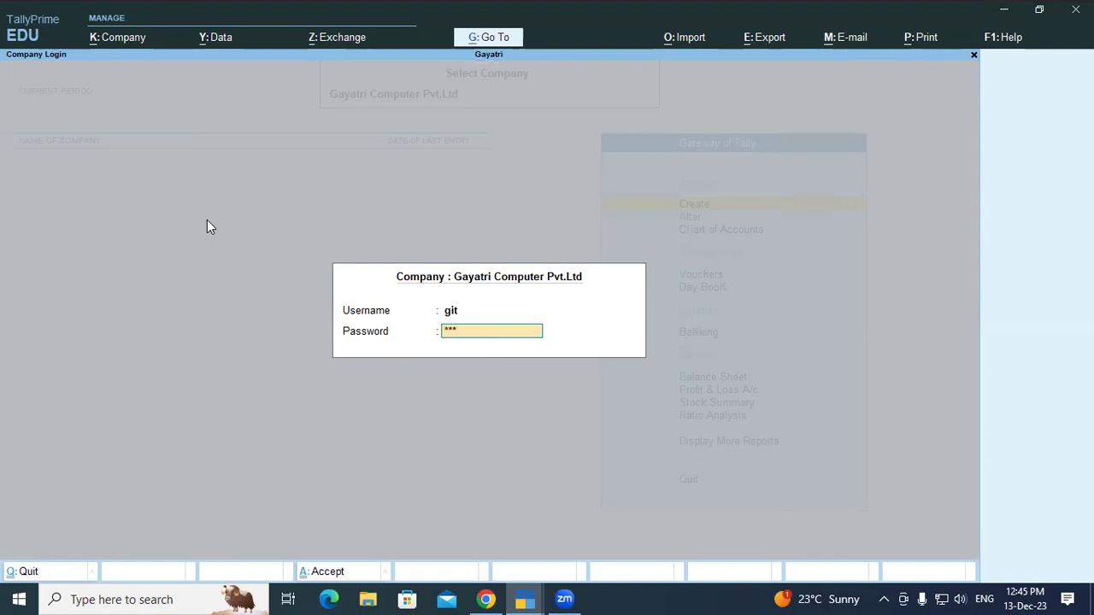
key(Return)
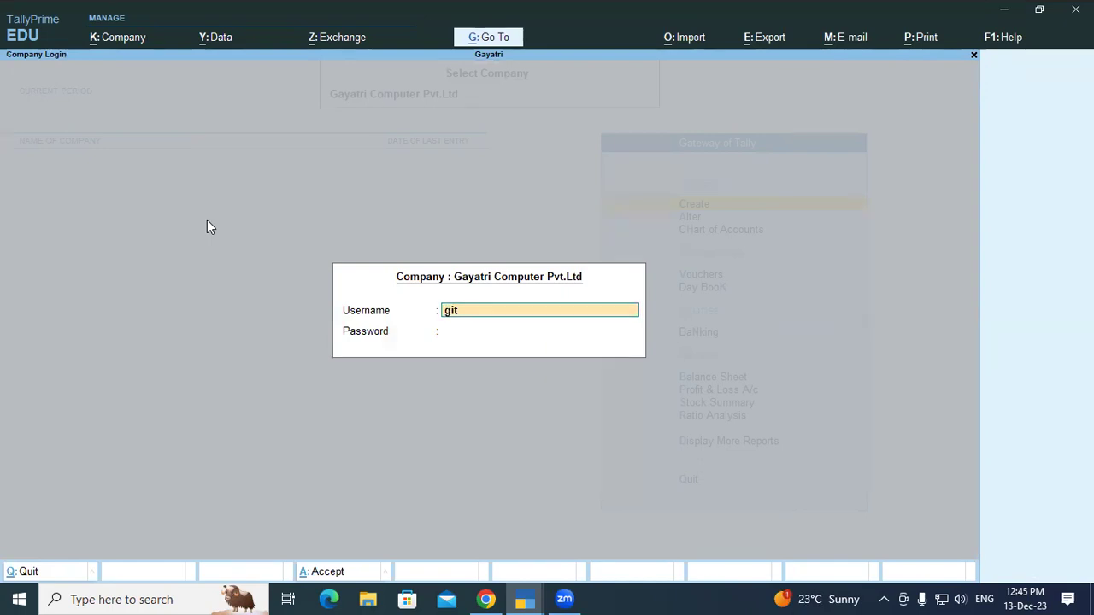
key(Return)
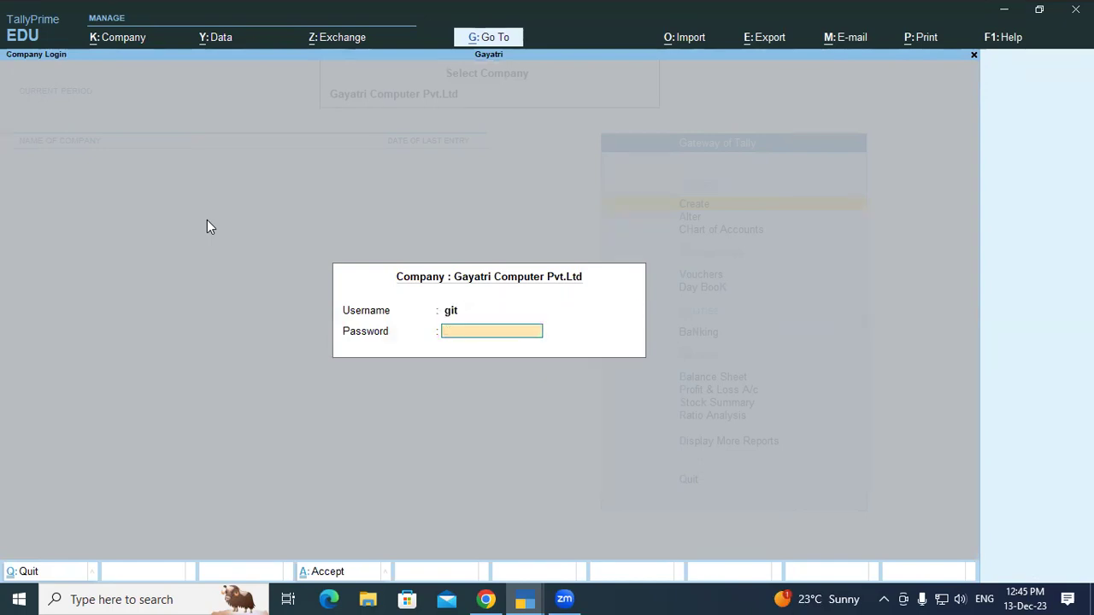
text(git)
key(Return)
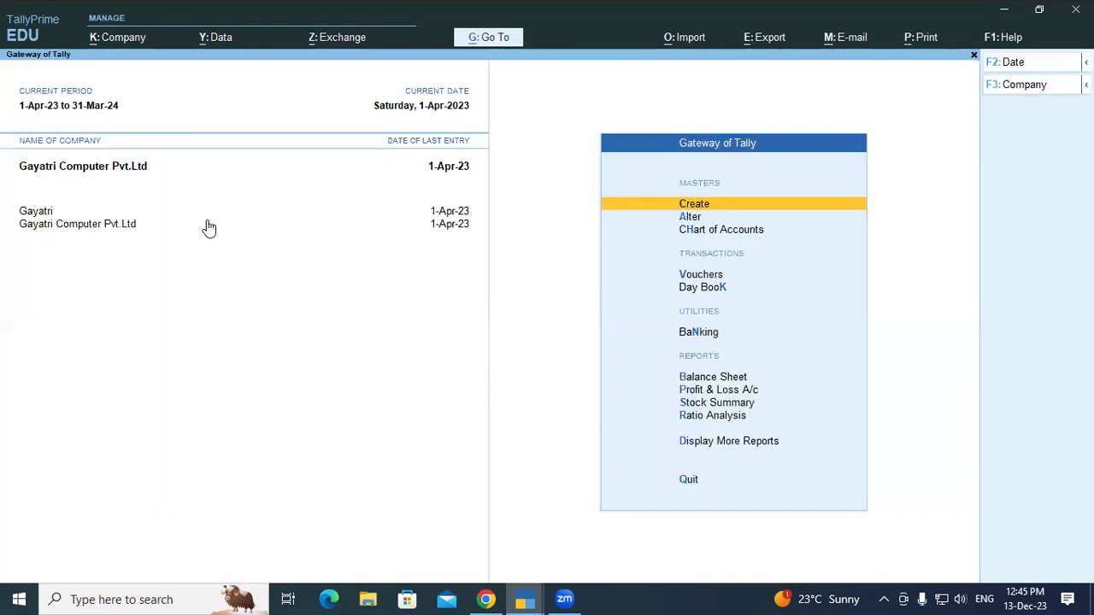